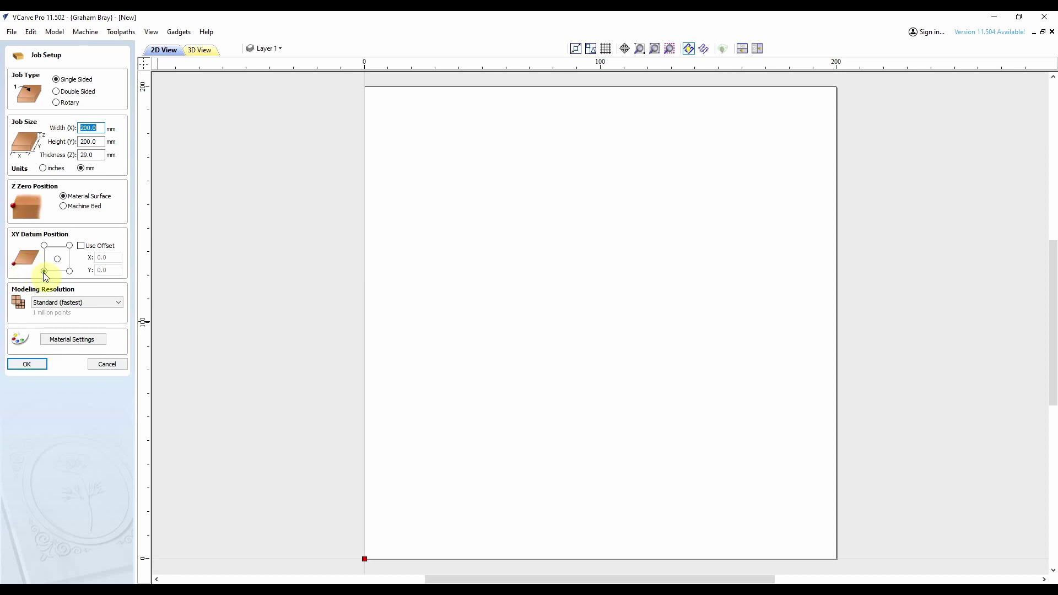
# Confirm the single-sided 200 × 200 mm job setup with 29 mm thickness.
pyautogui.click(36, 364)
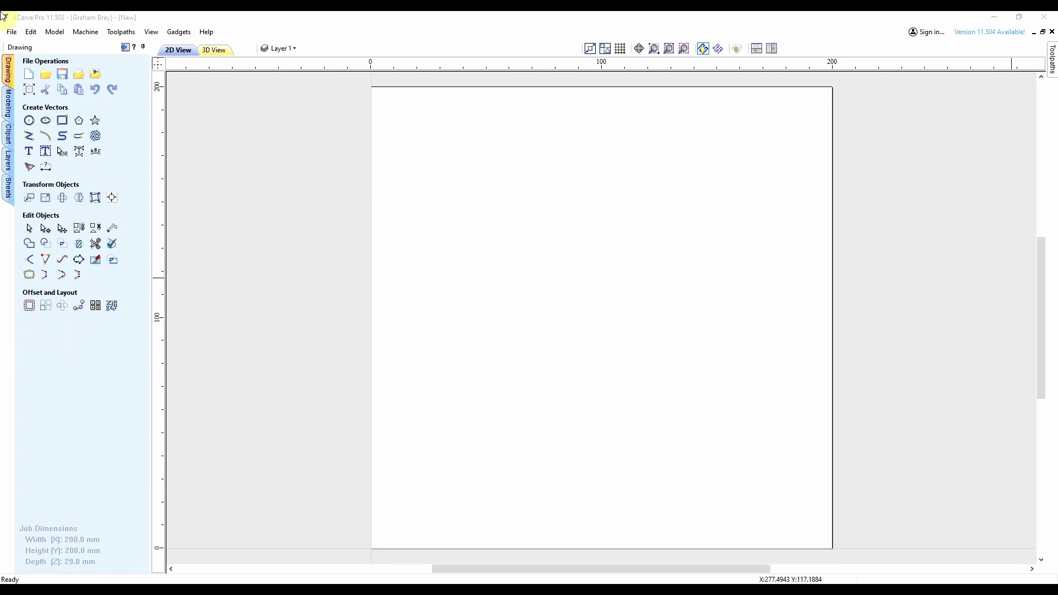
# Import the cat face picture and trace it into vectors at a threshold of about 0.6.
pyautogui.moveTo(2, 15); pyautogui.dragTo(588, 311)
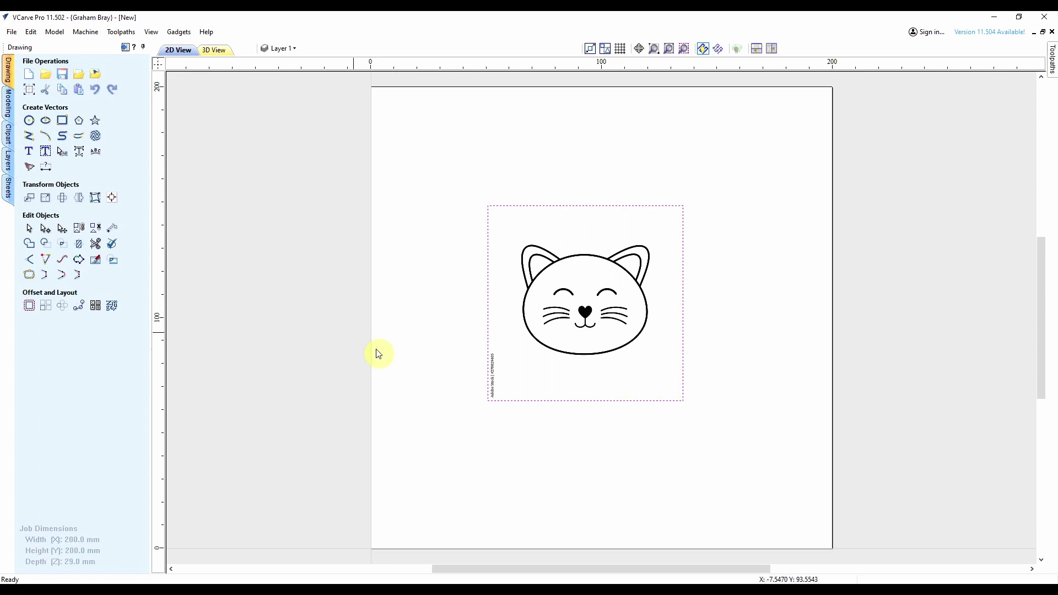
pyautogui.click(31, 168)
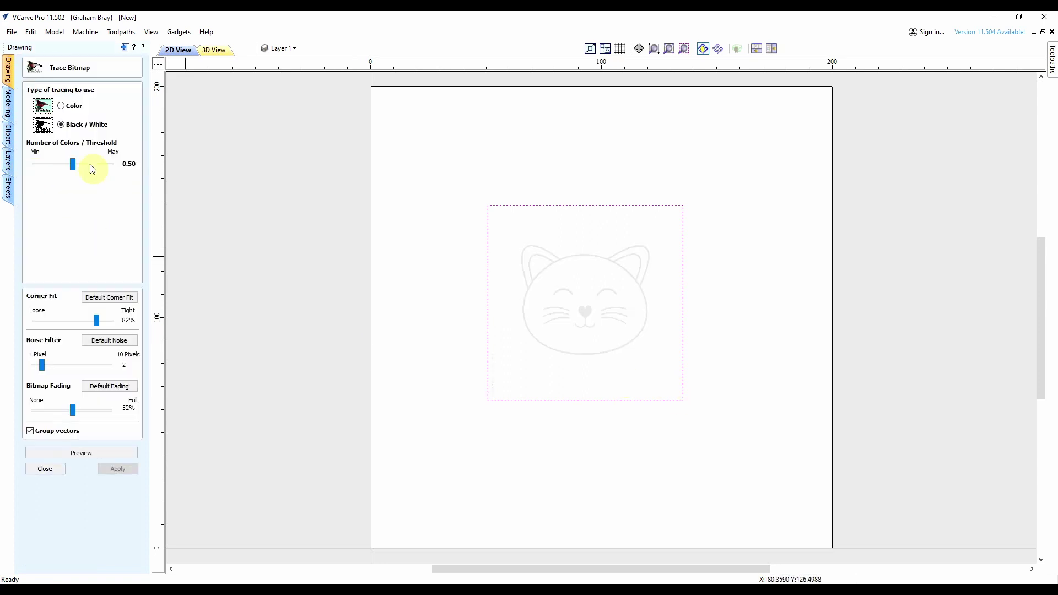
pyautogui.moveTo(73, 165); pyautogui.dragTo(82, 170)
pyautogui.click(81, 453)
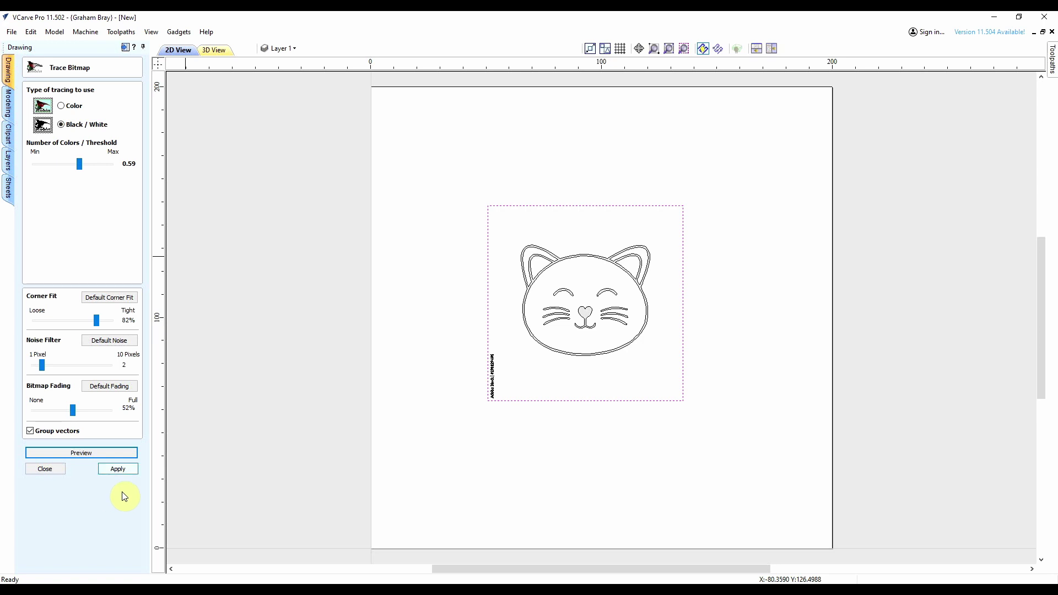
pyautogui.click(124, 468)
pyautogui.click(44, 469)
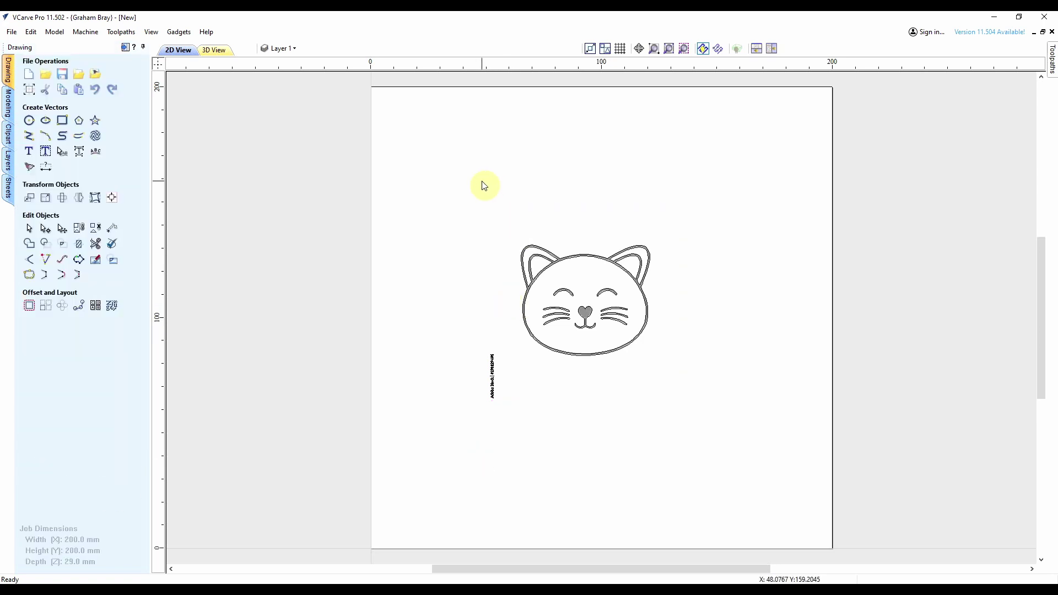
# Hide the Bitmap Layer behind the traced cat vectors.
pyautogui.click(532, 289)
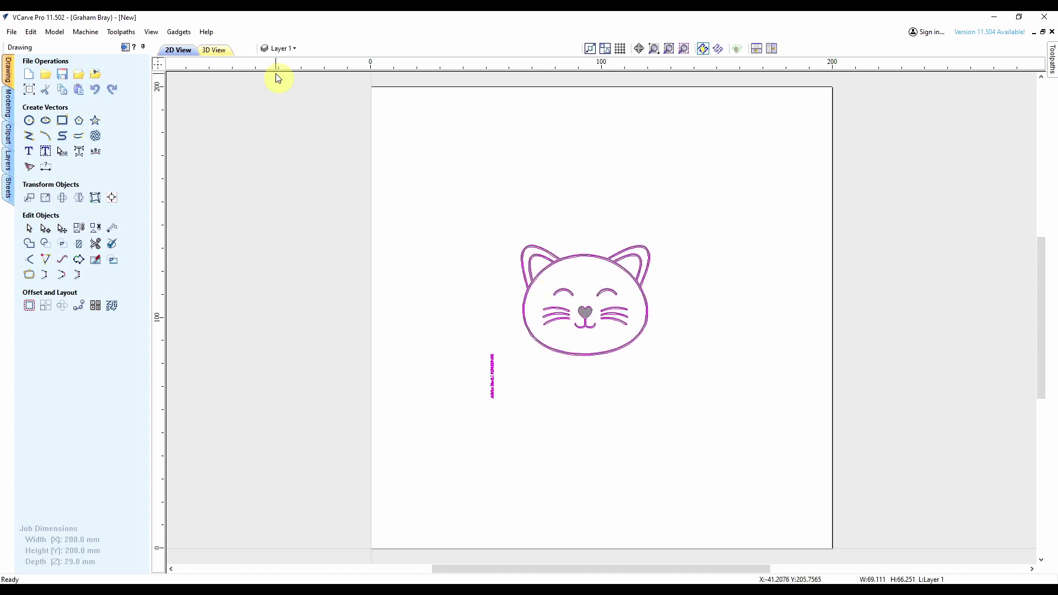
pyautogui.click(283, 49)
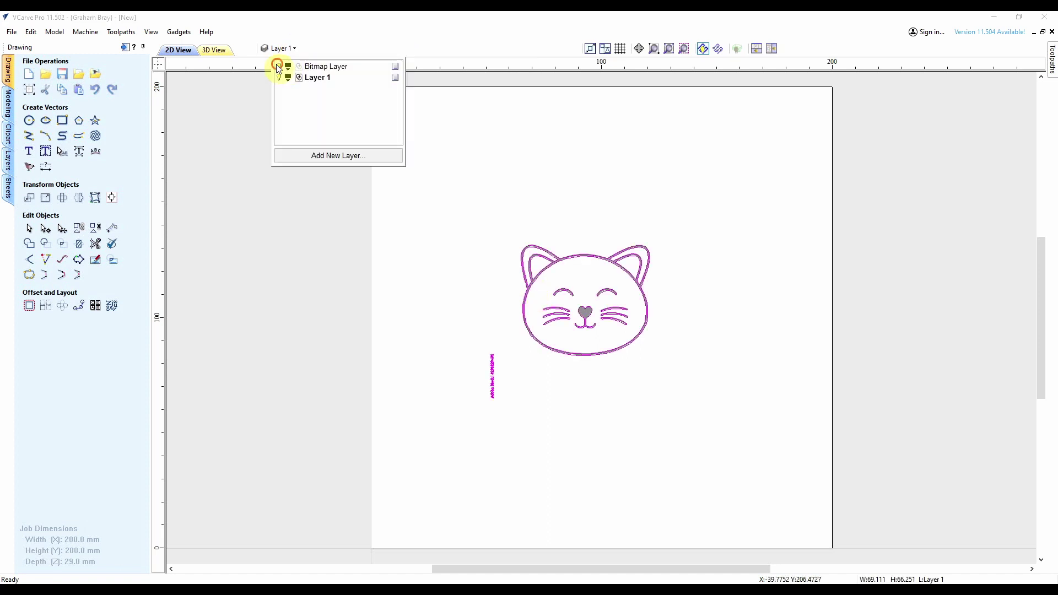
pyautogui.click(280, 66)
# Ungroup the traced cat onto the groups layer.
pyautogui.click(533, 334)
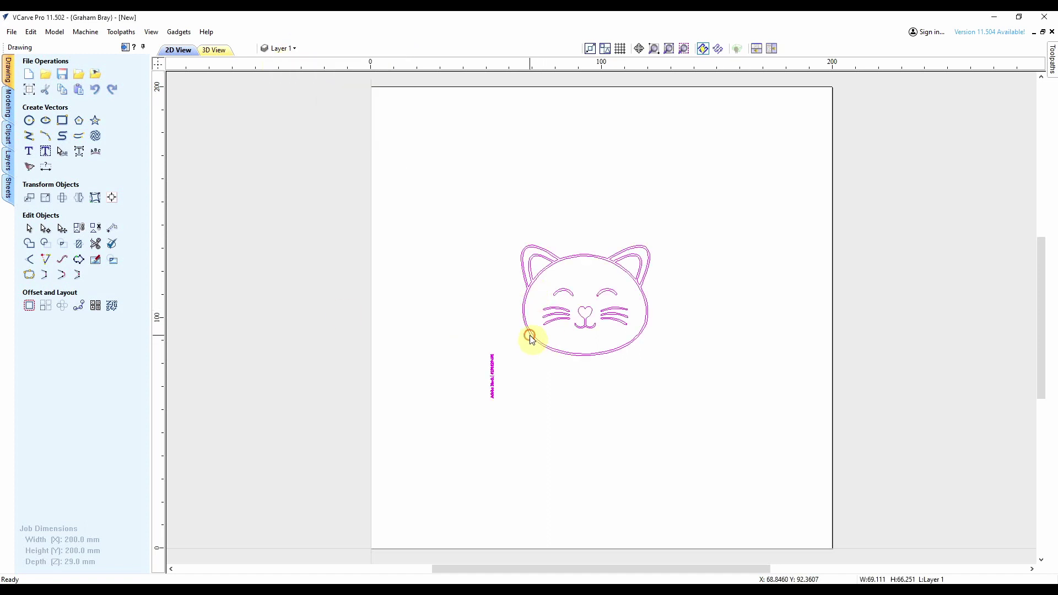
pyautogui.rightClick(535, 310)
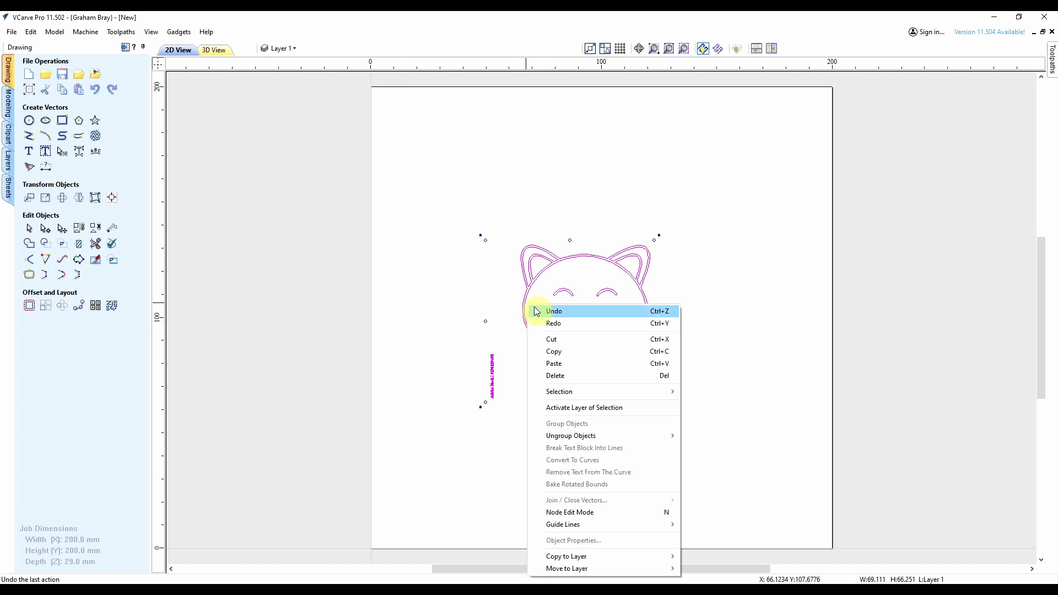
pyautogui.moveTo(633, 435)
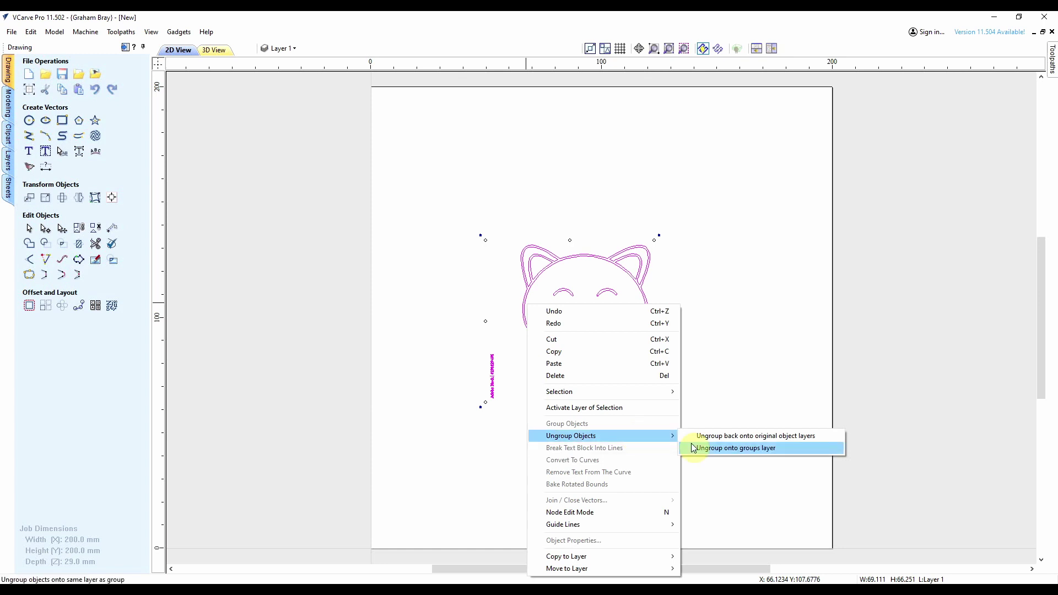
pyautogui.click(739, 455)
# Delete the small vertical text beside the cat.
pyautogui.click(521, 473)
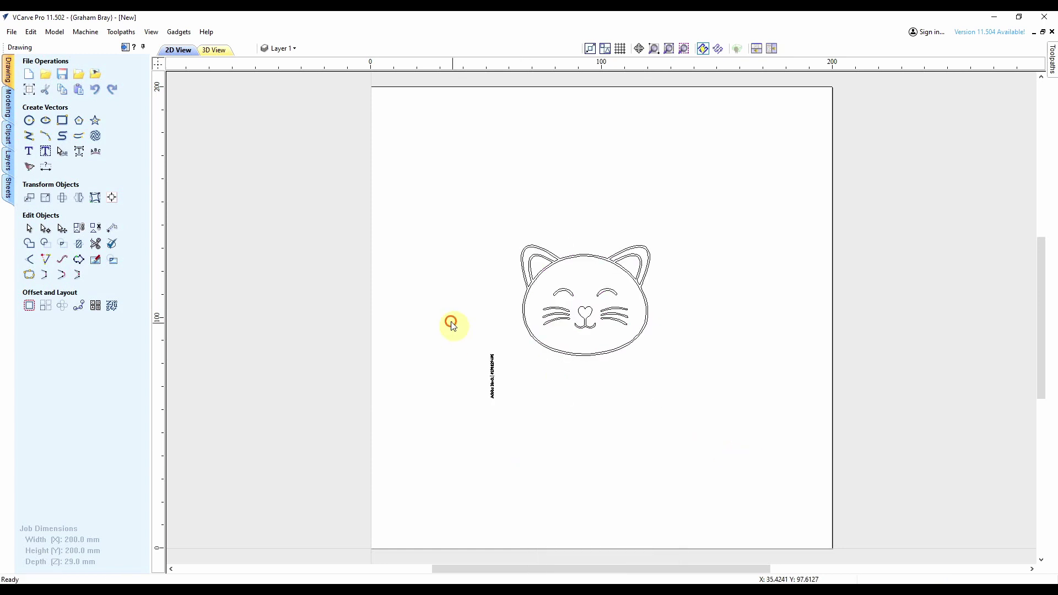
pyautogui.click(492, 380)
pyautogui.rightClick(494, 378)
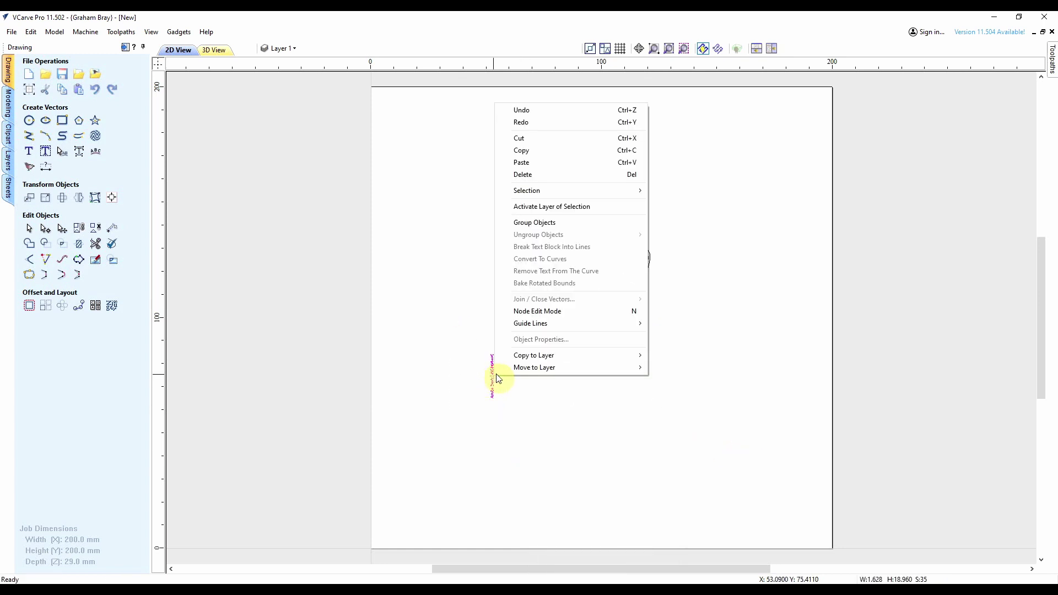
pyautogui.click(581, 174)
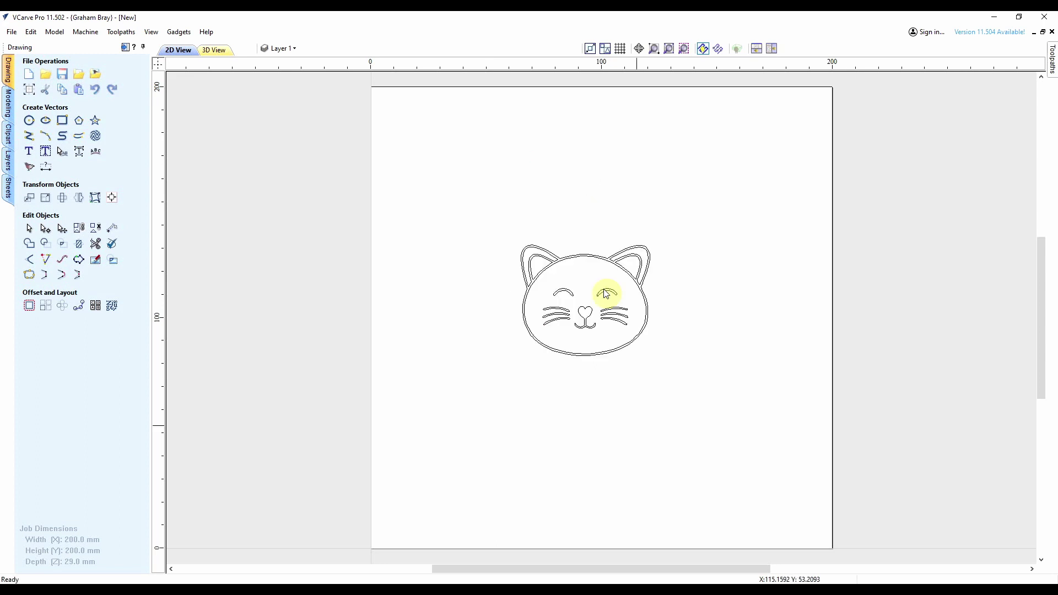
# Select all the cat vectors and group them into one object.
pyautogui.moveTo(487, 205); pyautogui.dragTo(755, 440)
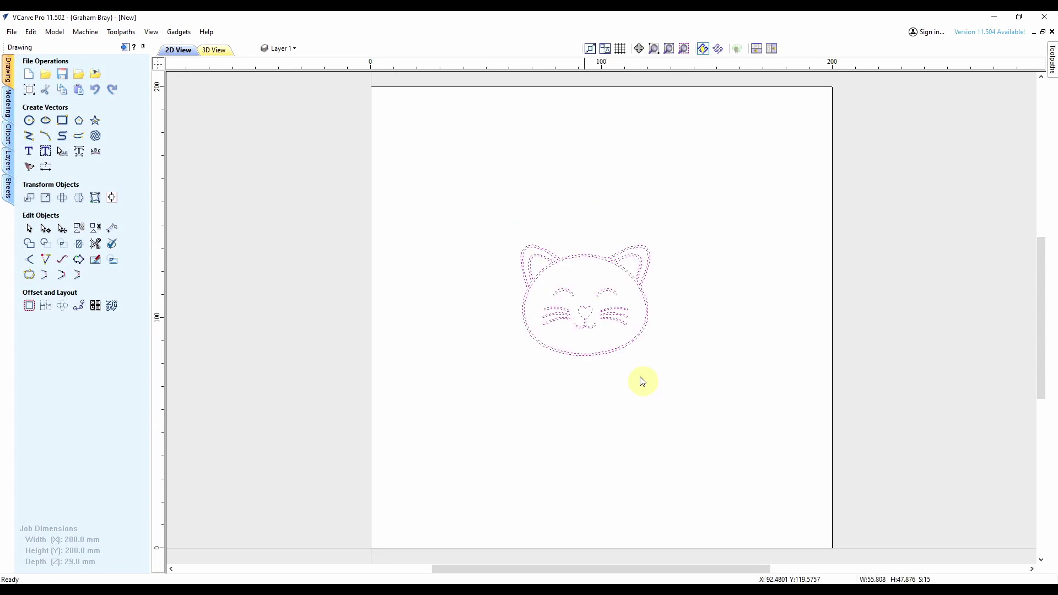
pyautogui.rightClick(560, 262)
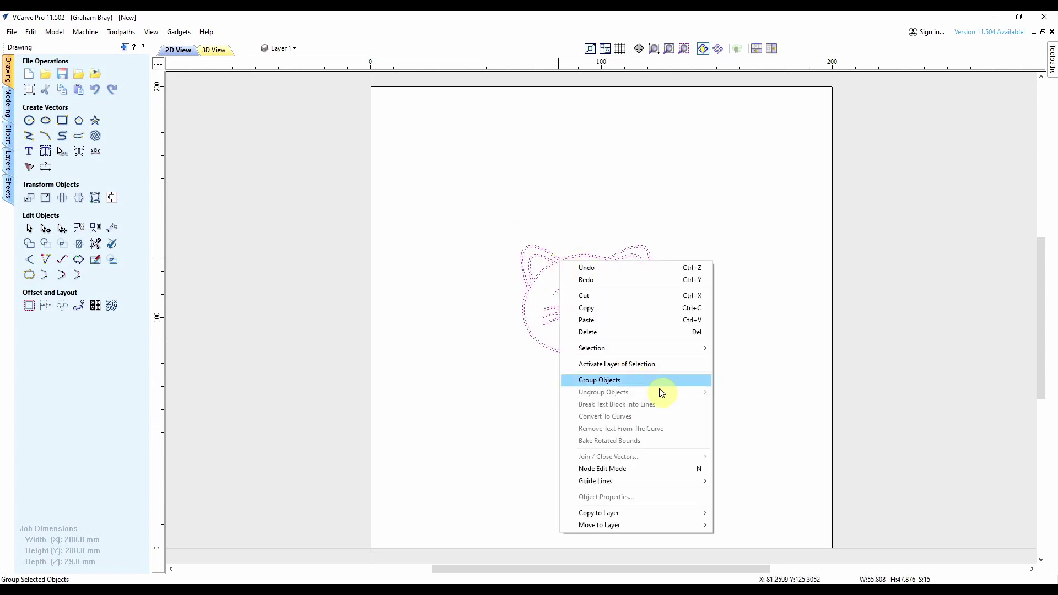
pyautogui.click(659, 380)
pyautogui.click(545, 269)
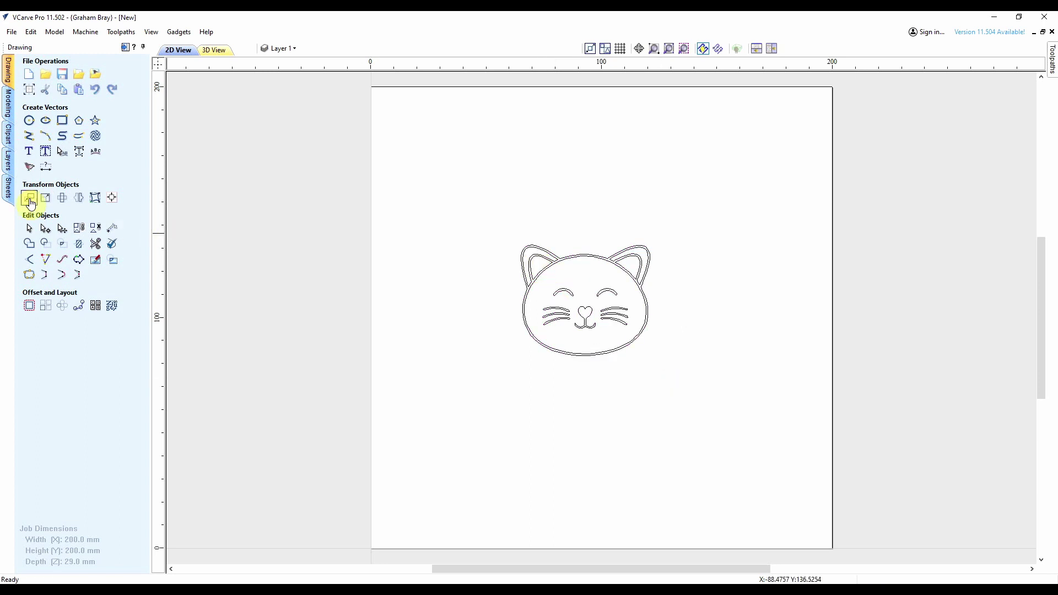
# Scale the cat to about 184 mm wide and centre it on the job.
pyautogui.click(54, 201)
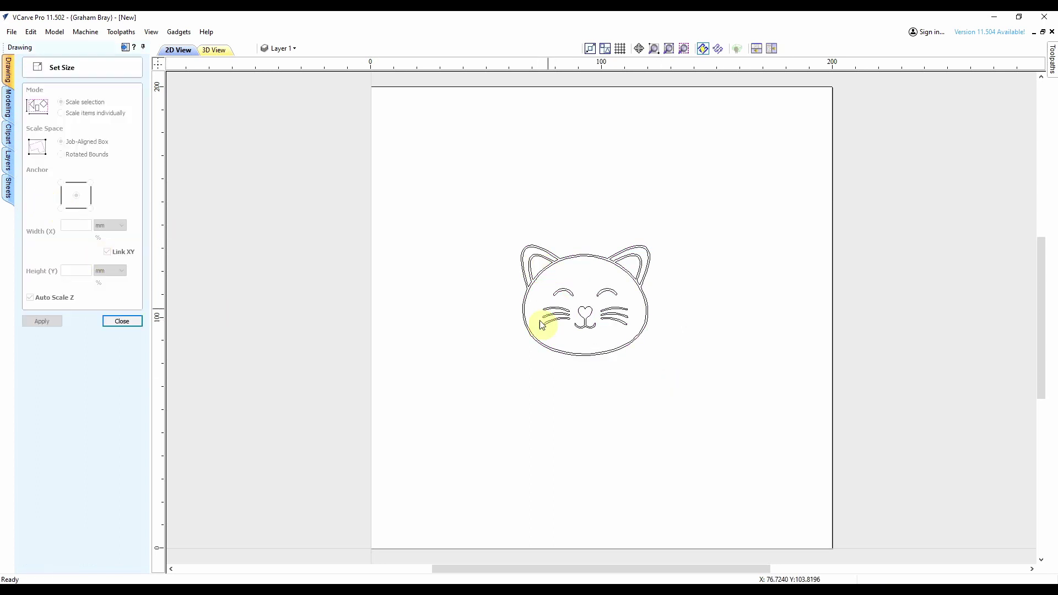
pyautogui.click(551, 268)
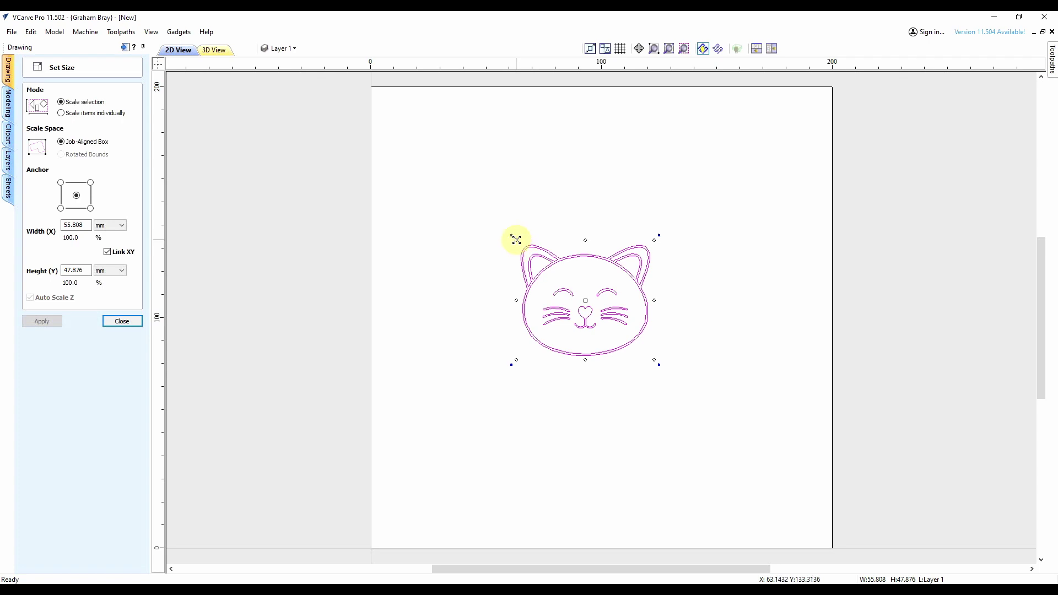
pyautogui.moveTo(518, 240); pyautogui.dragTo(408, 168)
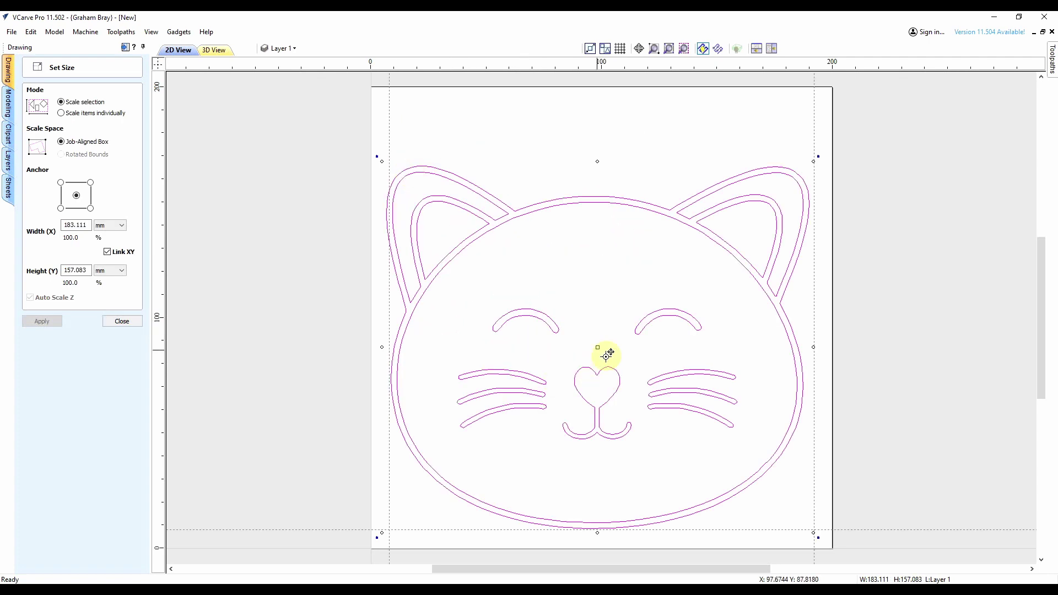
pyautogui.moveTo(597, 351); pyautogui.dragTo(601, 345)
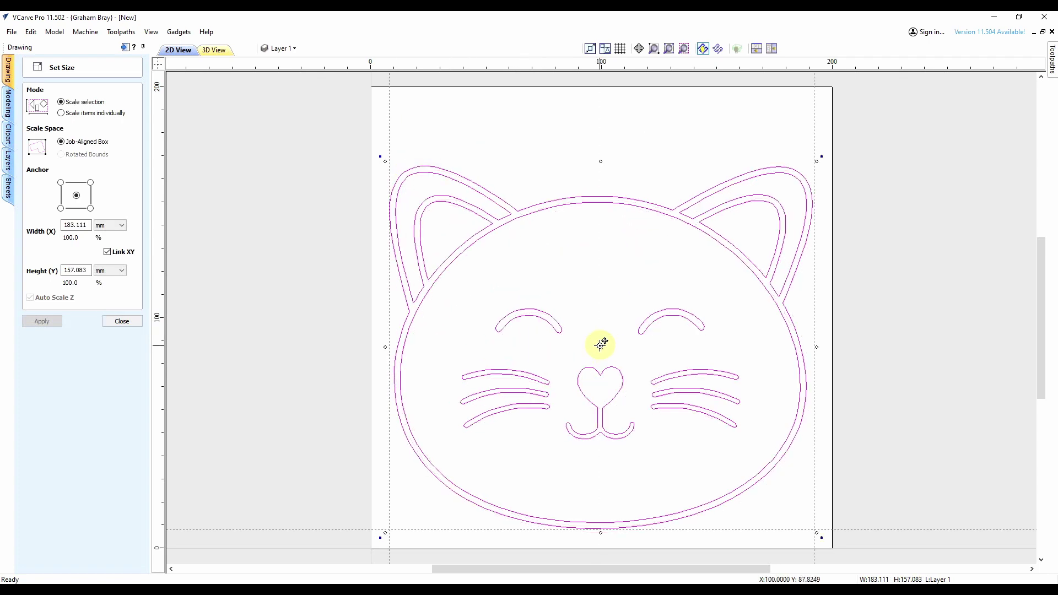
pyautogui.moveTo(822, 156); pyautogui.dragTo(823, 155)
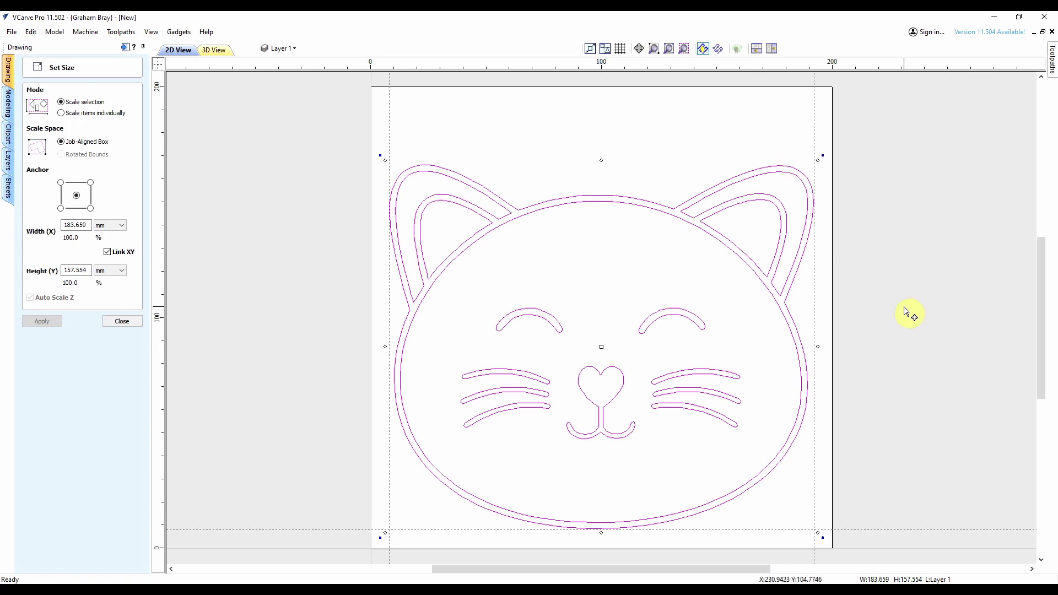
pyautogui.click(119, 321)
# Ungroup the resized cat into separate vectors.
pyautogui.click(515, 208)
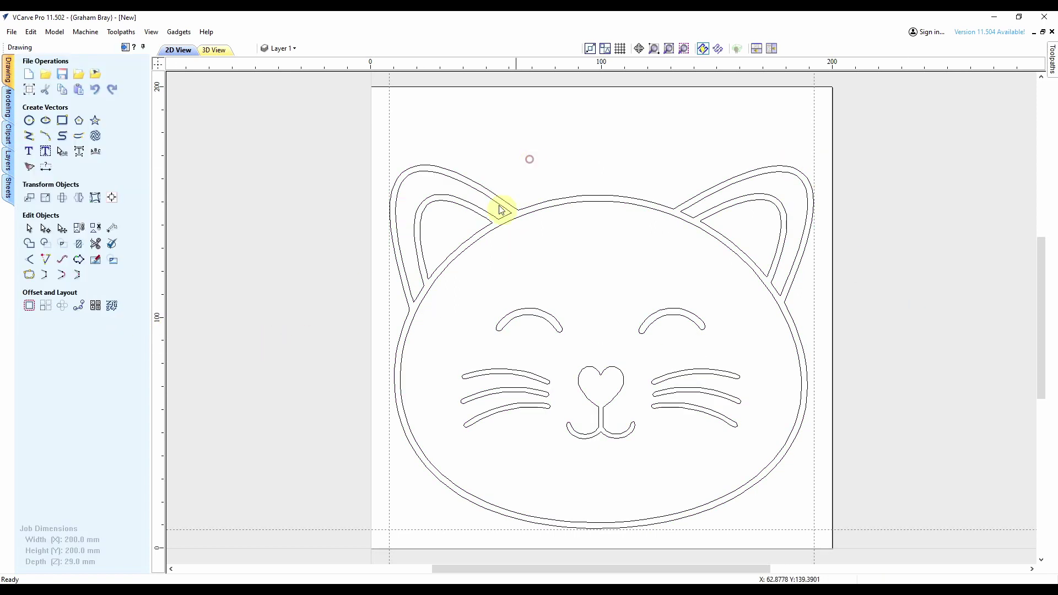
pyautogui.click(515, 209)
pyautogui.rightClick(513, 207)
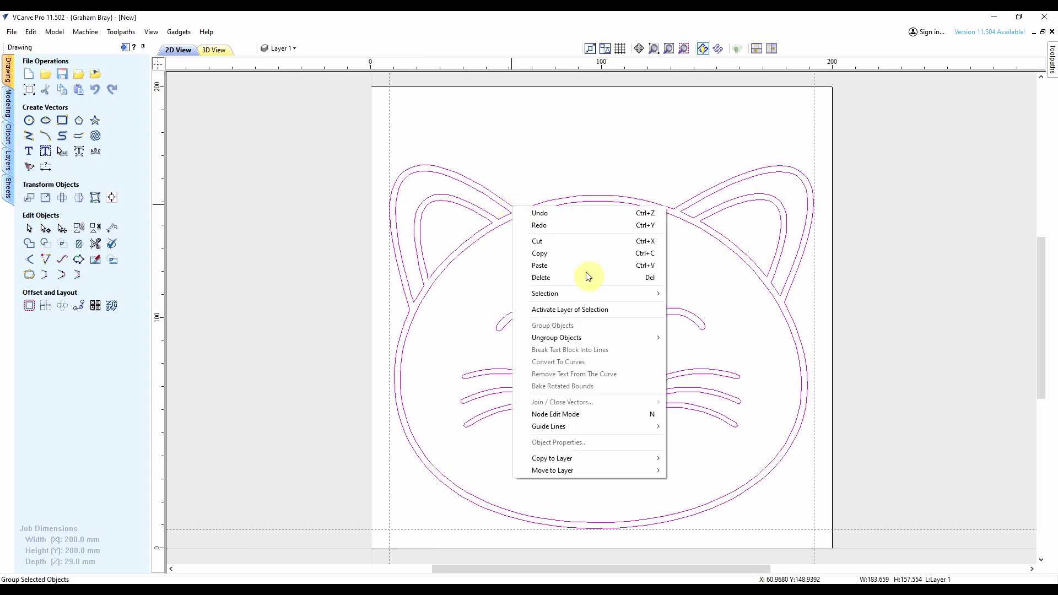
pyautogui.moveTo(627, 337)
pyautogui.click(723, 351)
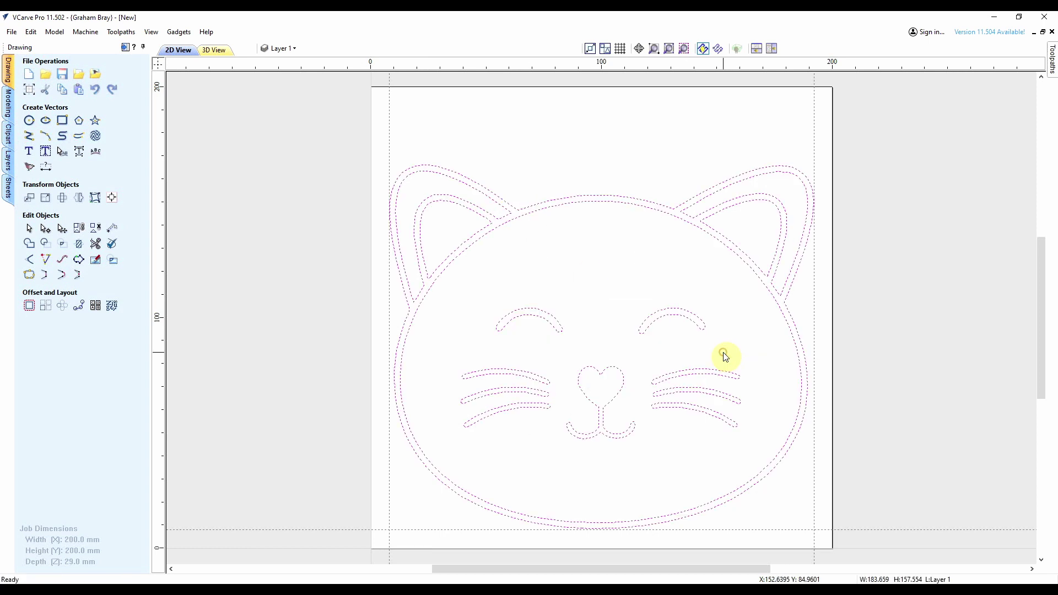
pyautogui.click(730, 355)
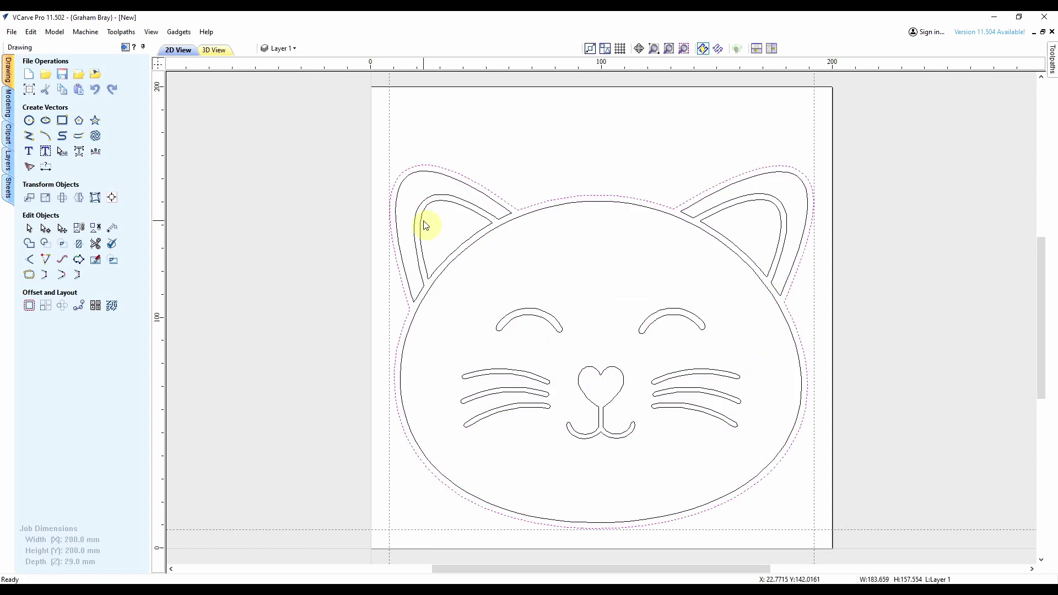
# Delete the inner head outline and both inner-ear lines.
pyautogui.click(466, 250)
pyautogui.press('Delete')
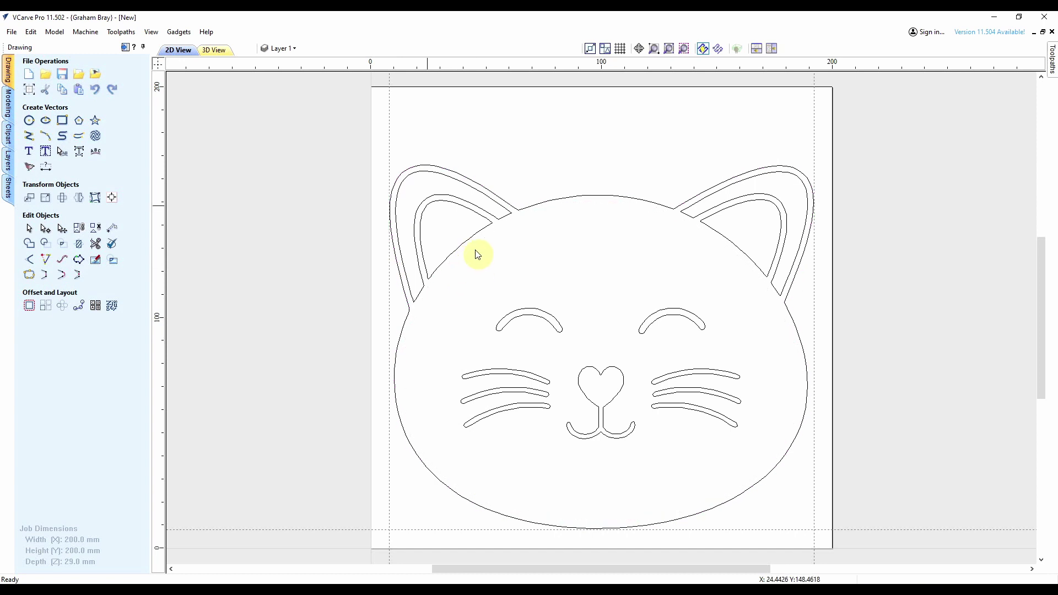
pyautogui.click(467, 215)
pyautogui.press('Delete')
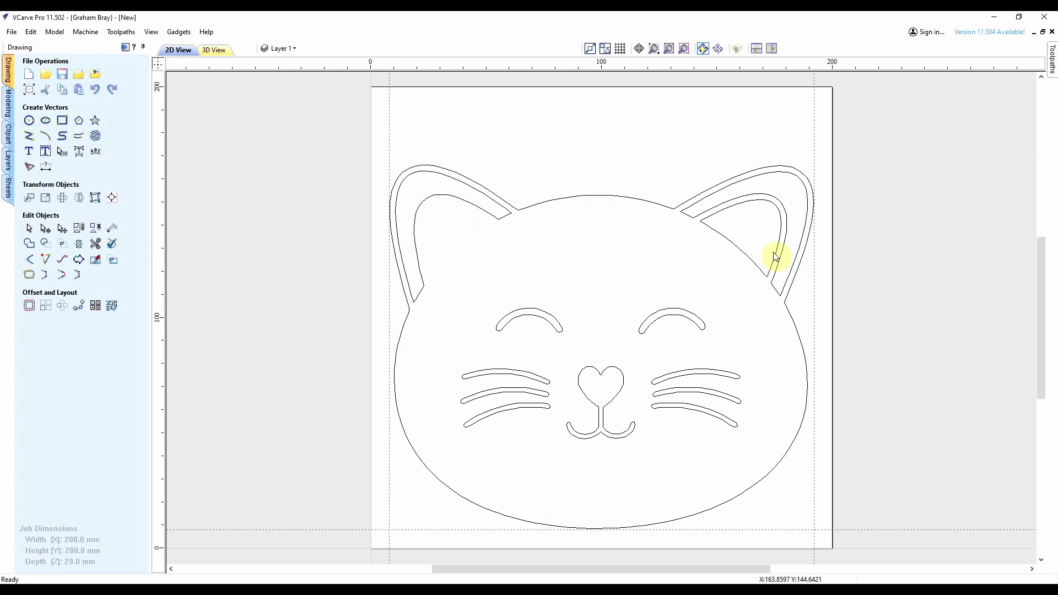
pyautogui.click(744, 208)
pyautogui.press('Delete')
# Select the outer head outline together with both ears.
pyautogui.moveTo(455, 134); pyautogui.dragTo(792, 288)
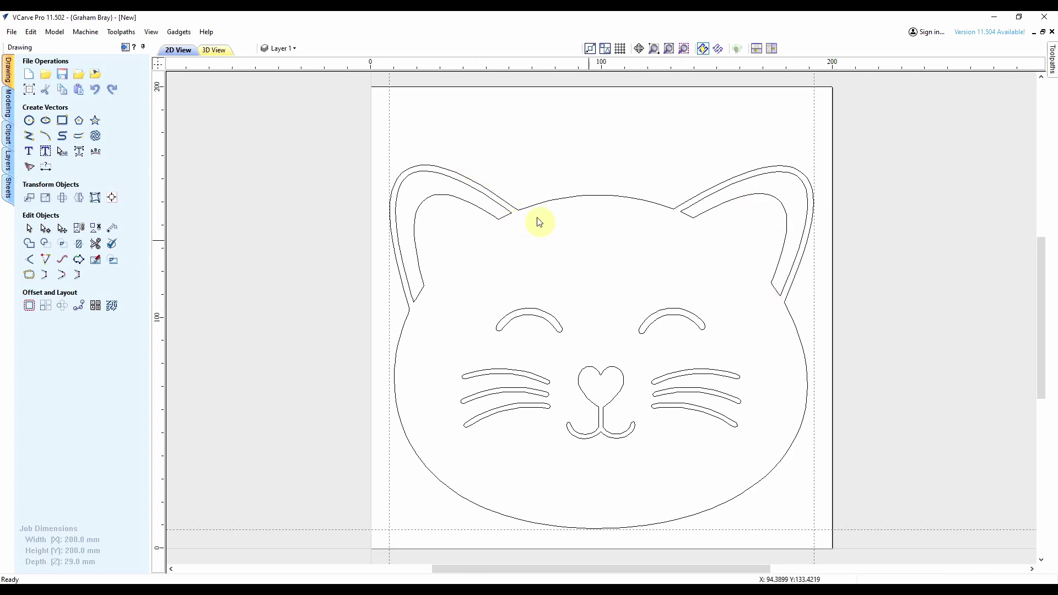
pyautogui.moveTo(586, 238); pyautogui.dragTo(460, 207)
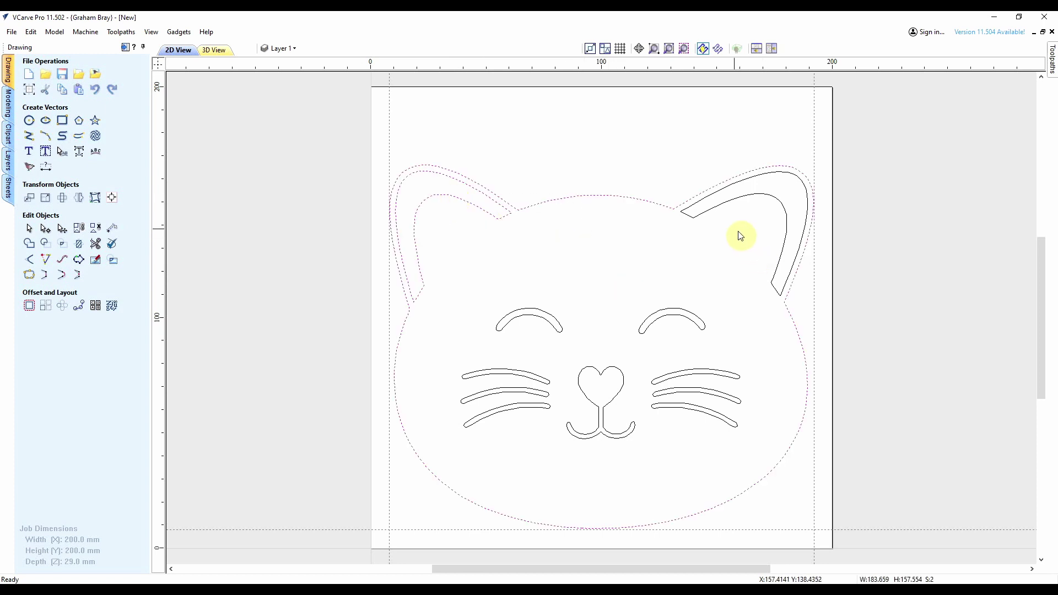
pyautogui.keyDown('shift'); pyautogui.click(702, 215); pyautogui.keyUp('shift')
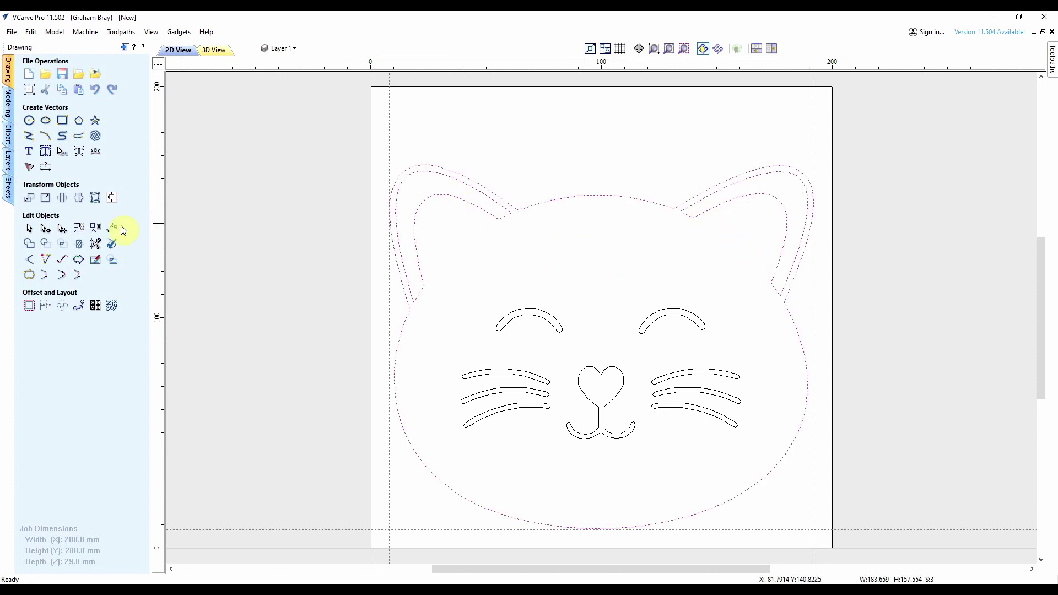
# Offset the selected cat outline 6 mm inwards.
pyautogui.click(29, 306)
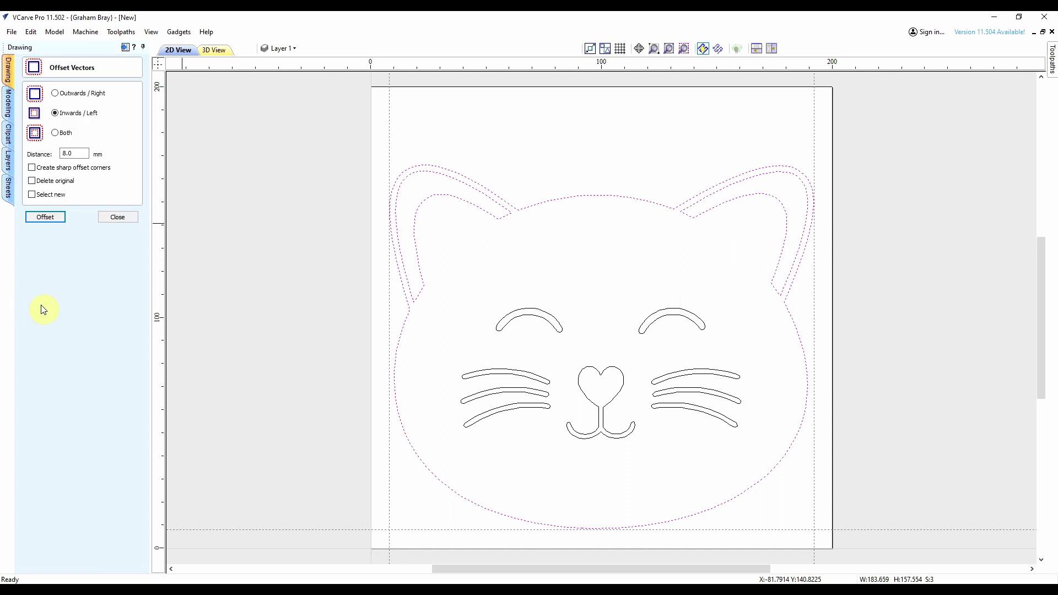
pyautogui.moveTo(75, 151); pyautogui.dragTo(53, 150)
pyautogui.write('6')
pyautogui.click(48, 218)
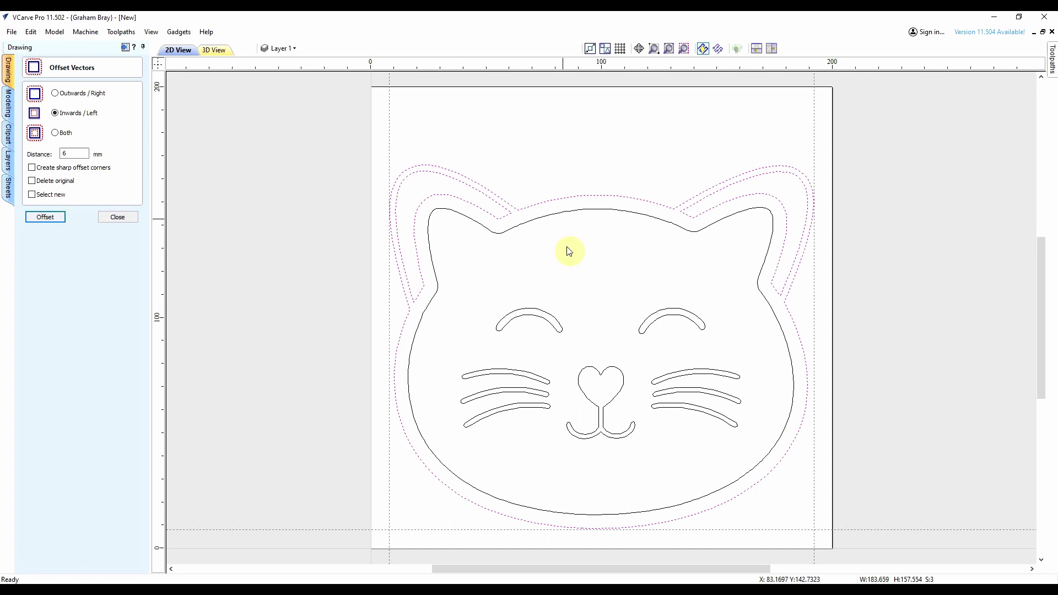
# Check the outer and new inner offset outlines, then deselect them.
pyautogui.click(556, 167)
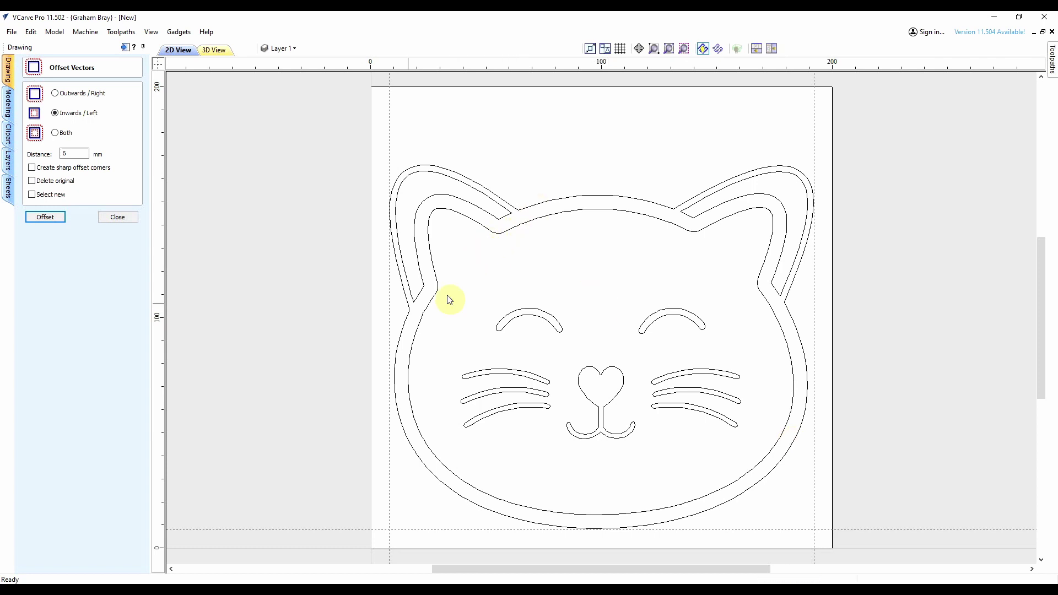
pyautogui.click(414, 317)
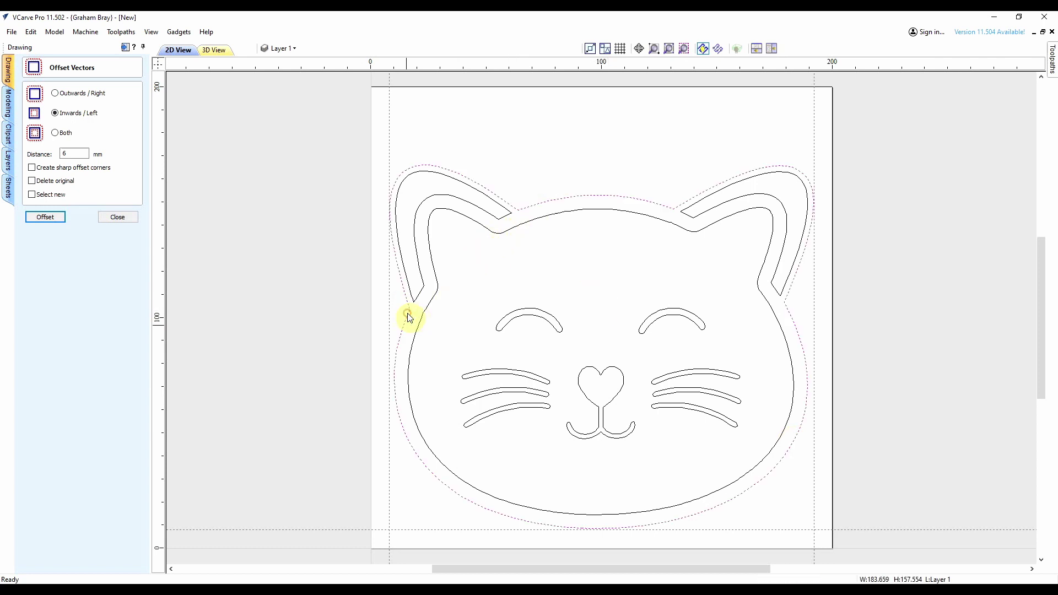
pyautogui.click(439, 283)
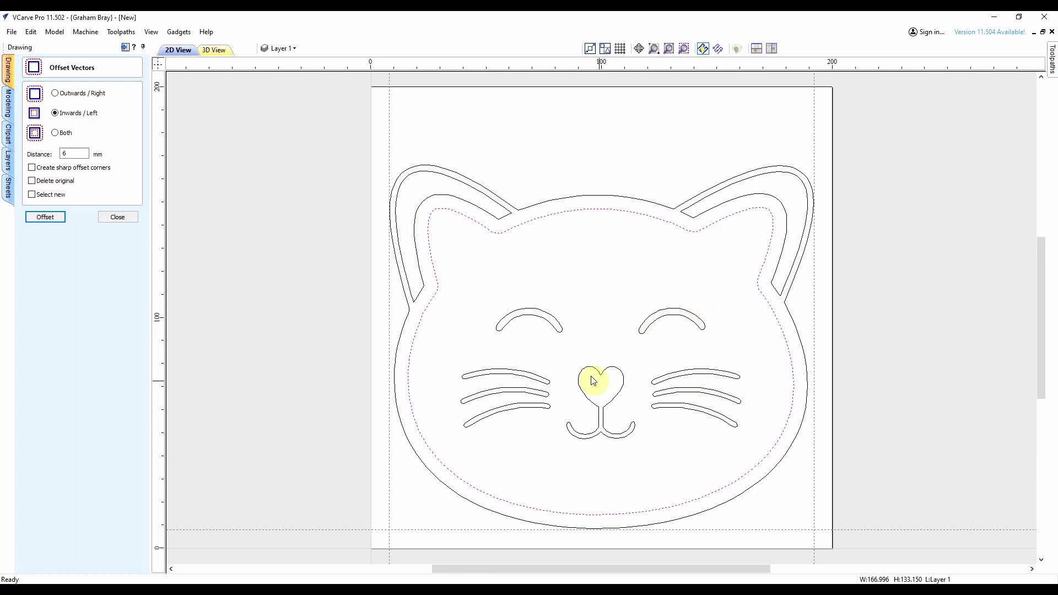
pyautogui.scroll(-1, 578, 327)
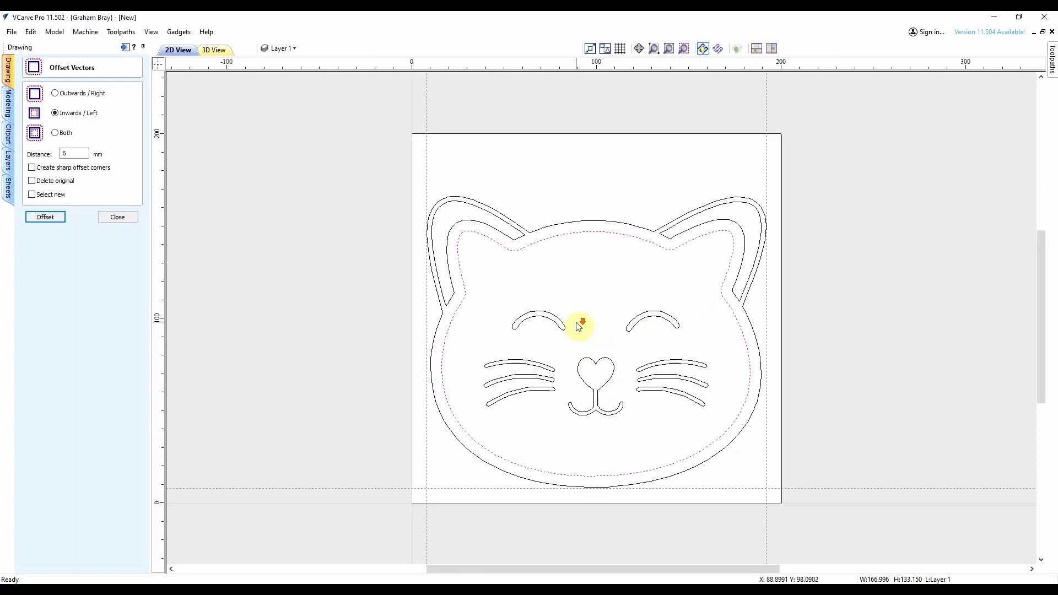
pyautogui.click(536, 161)
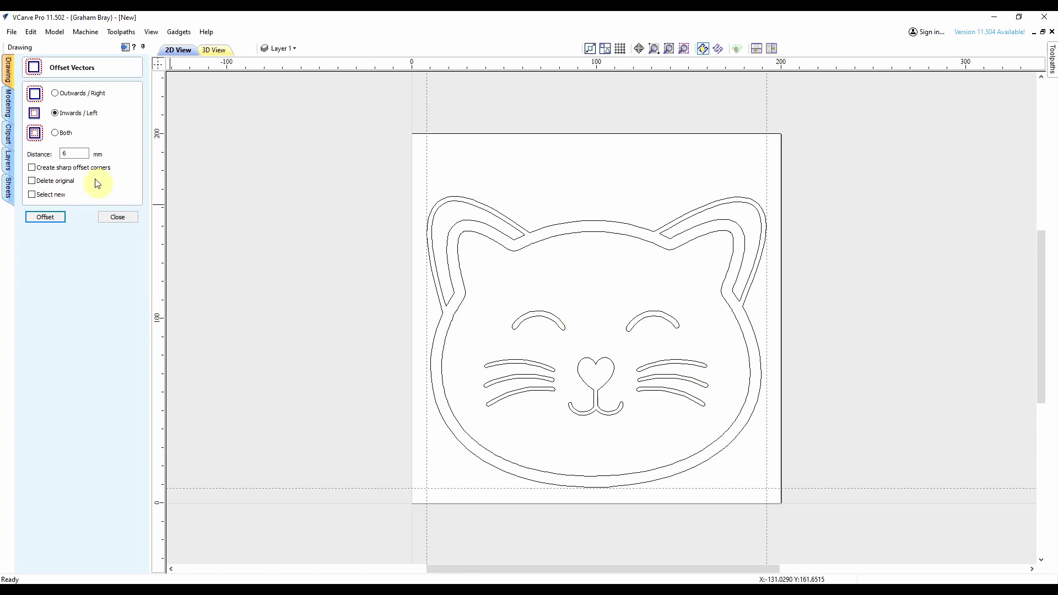
# Start a 2D profile toolpath and set its pass count to 11.
pyautogui.click(115, 218)
pyautogui.click(1053, 60)
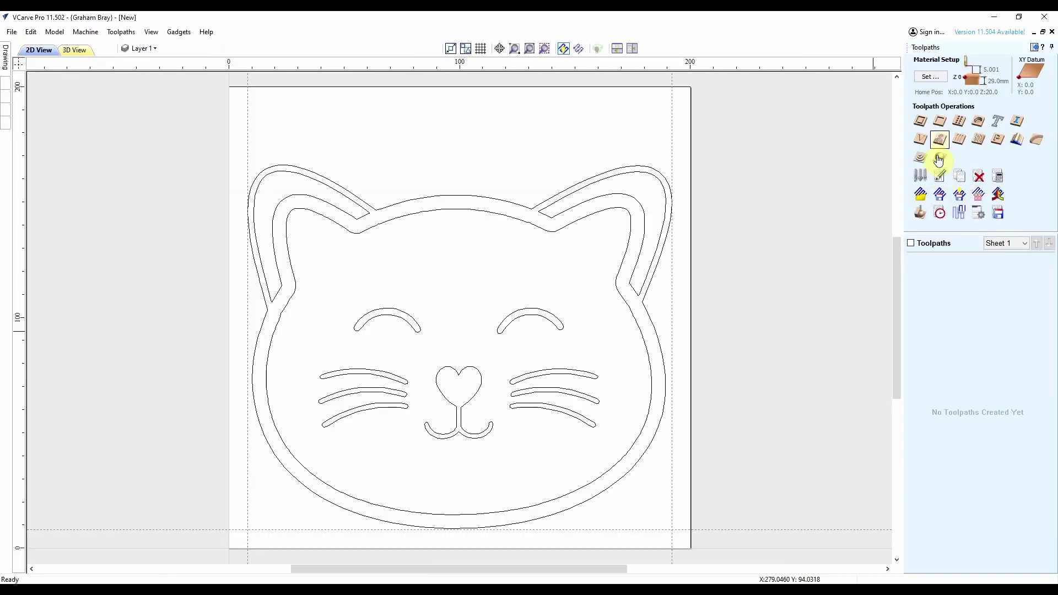
pyautogui.click(921, 122)
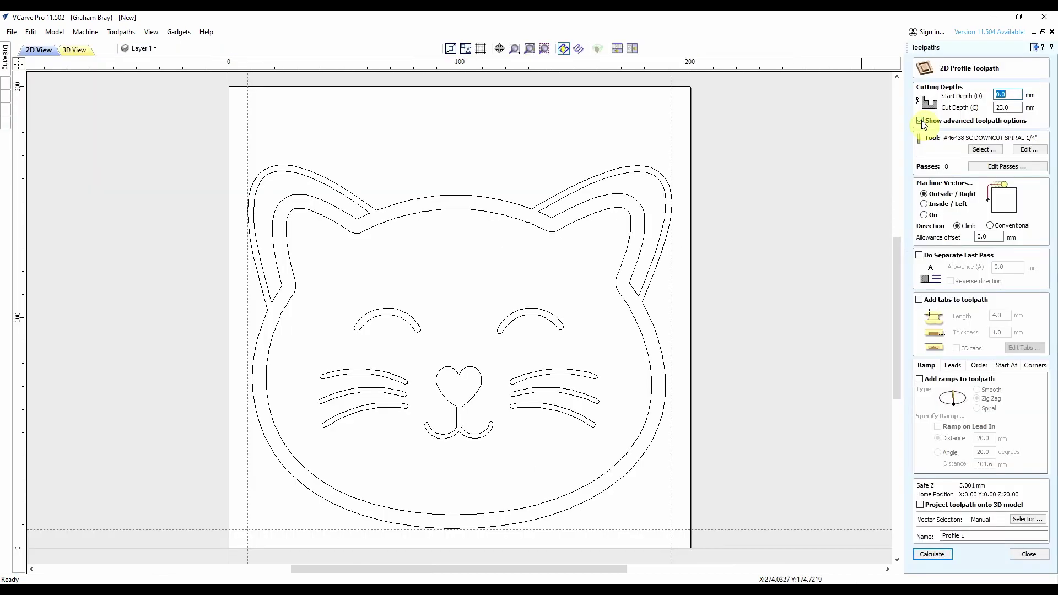
pyautogui.click(1002, 167)
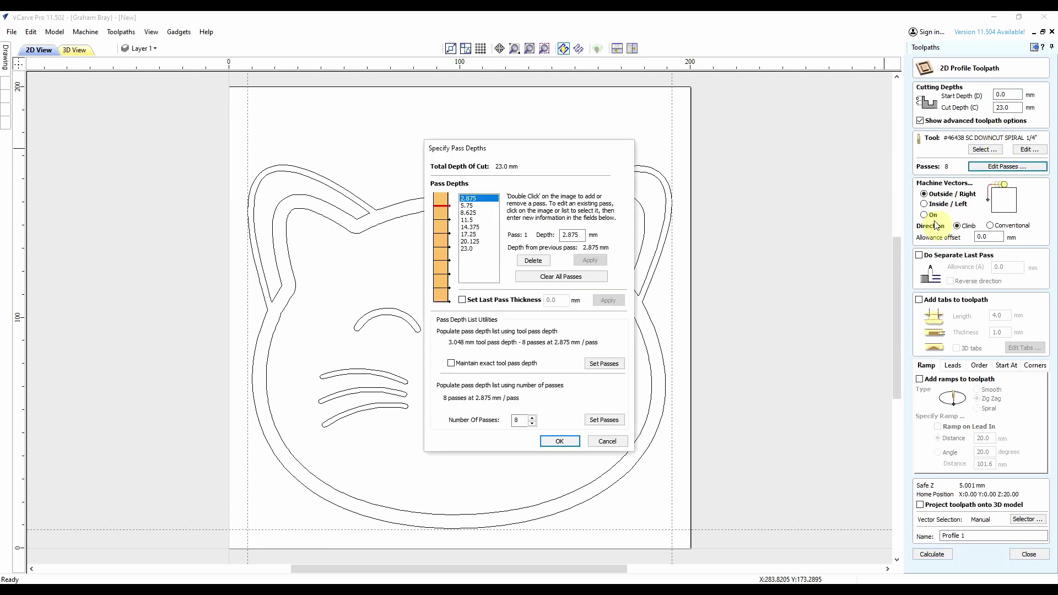
pyautogui.click(533, 418)
pyautogui.click(533, 418)
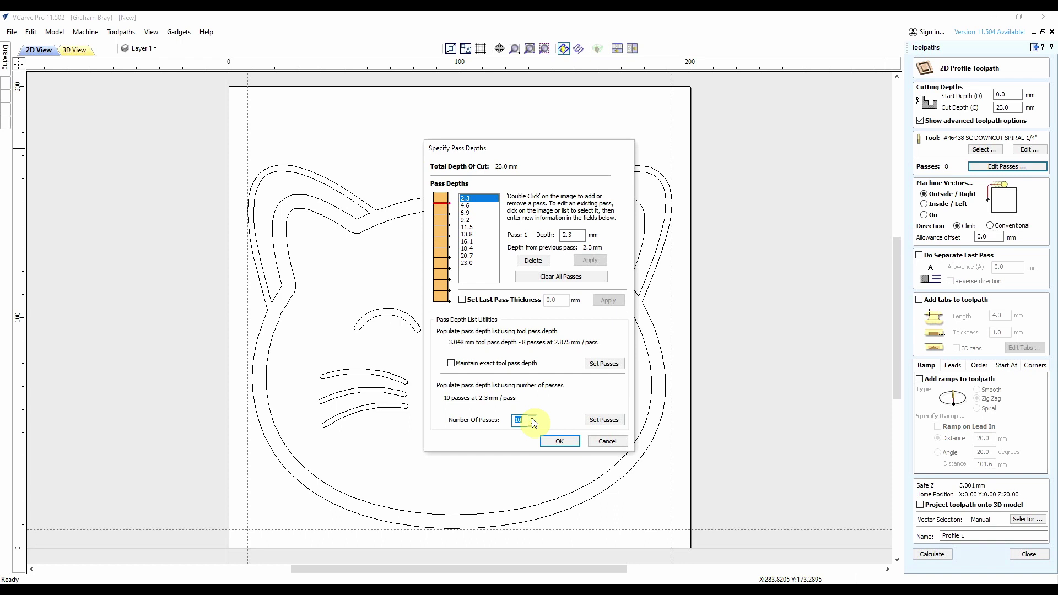
pyautogui.click(533, 417)
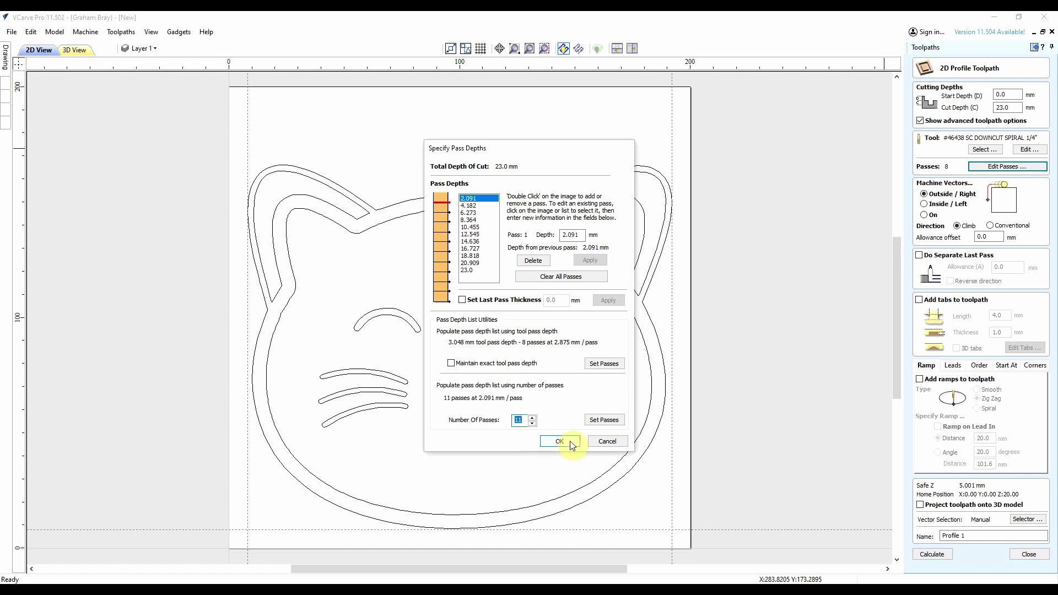
pyautogui.click(560, 442)
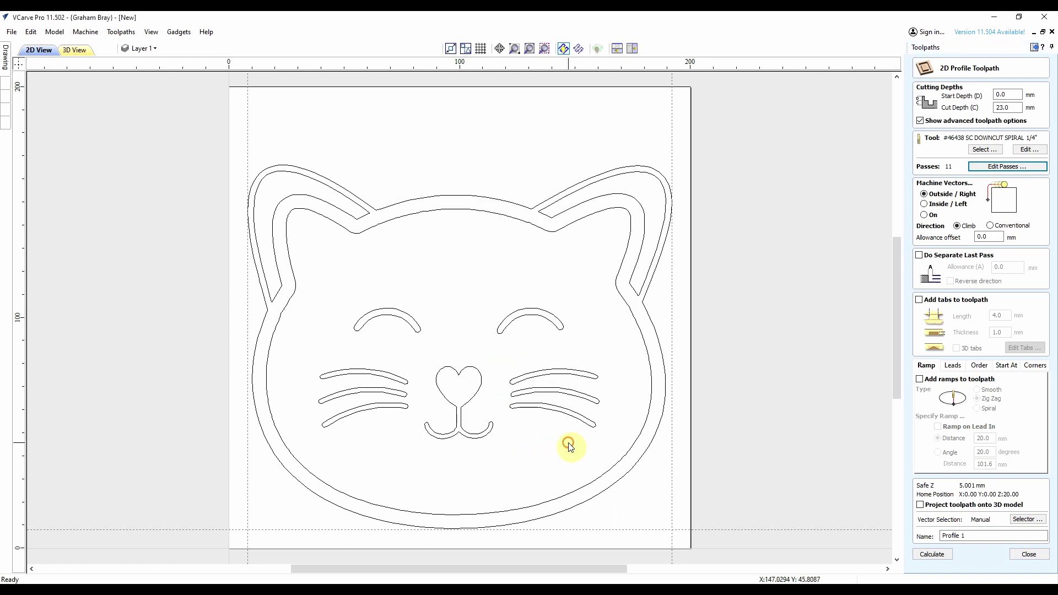
# Apply it to the outer cat outline as 'Outside Profile', calculate, and play the preview.
pyautogui.click(619, 170)
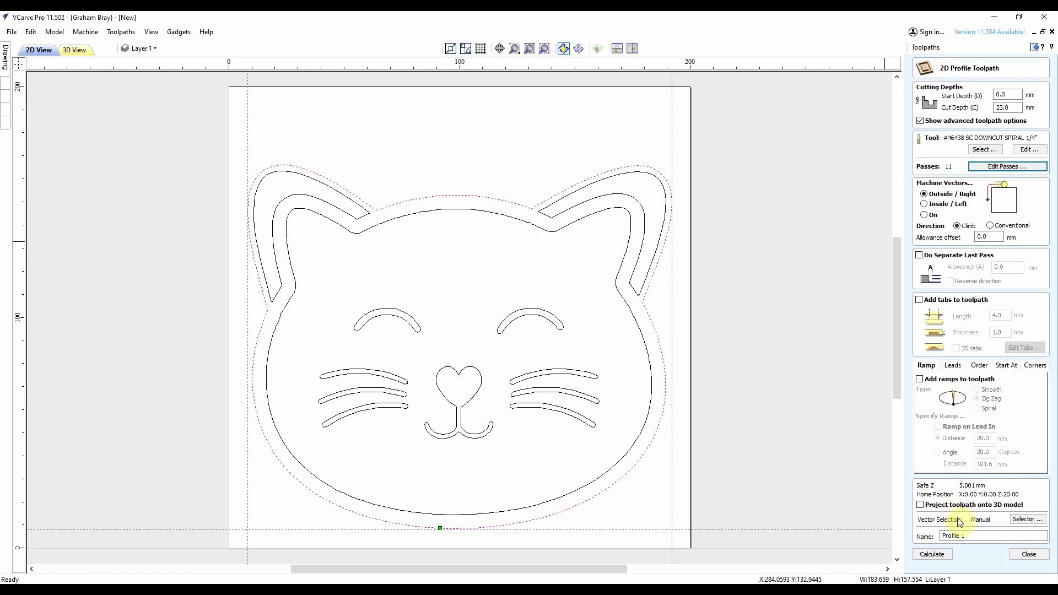
pyautogui.click(947, 536)
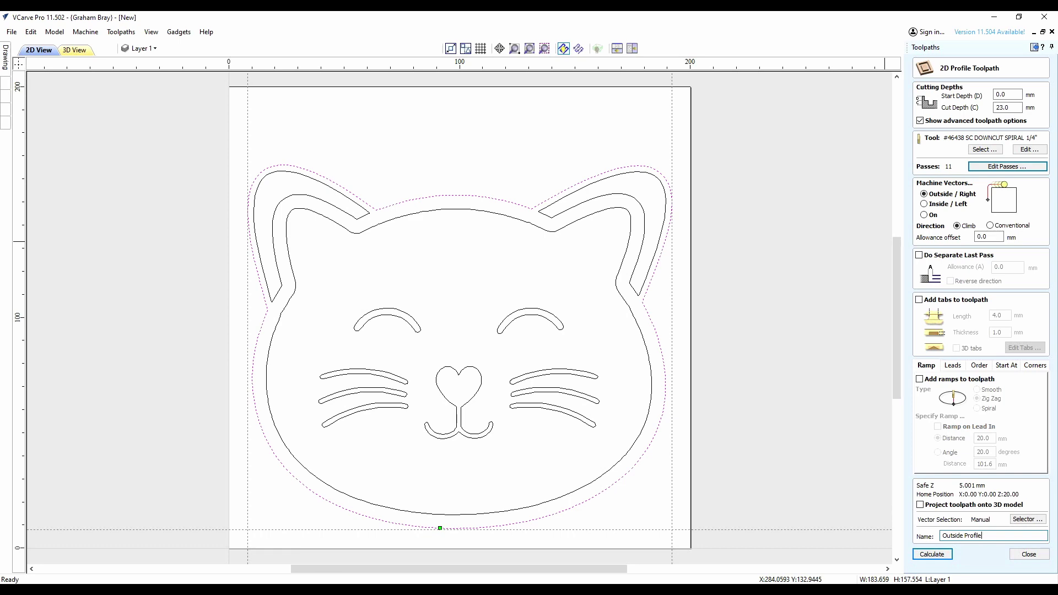
pyautogui.press('Return')
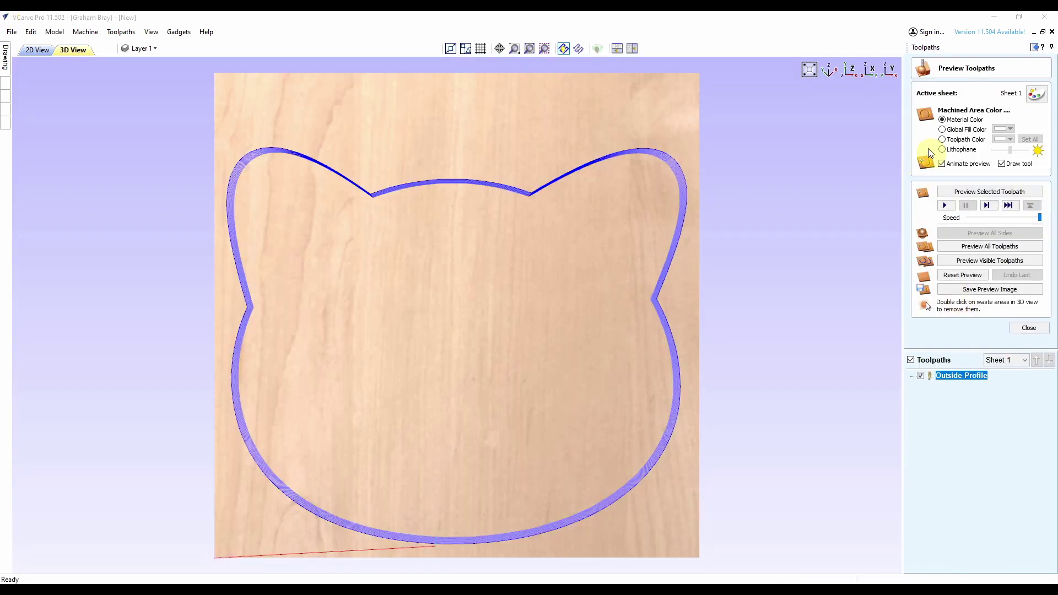
pyautogui.click(945, 205)
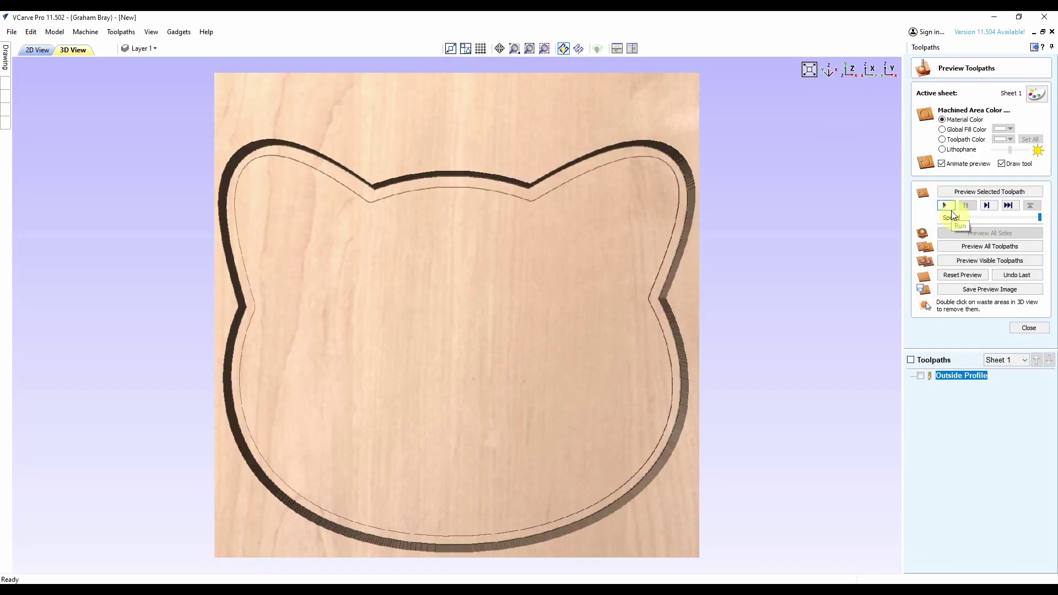
# Start a pocket toolpath on the inner cat outline and choose its pocketing tool.
pyautogui.click(1030, 329)
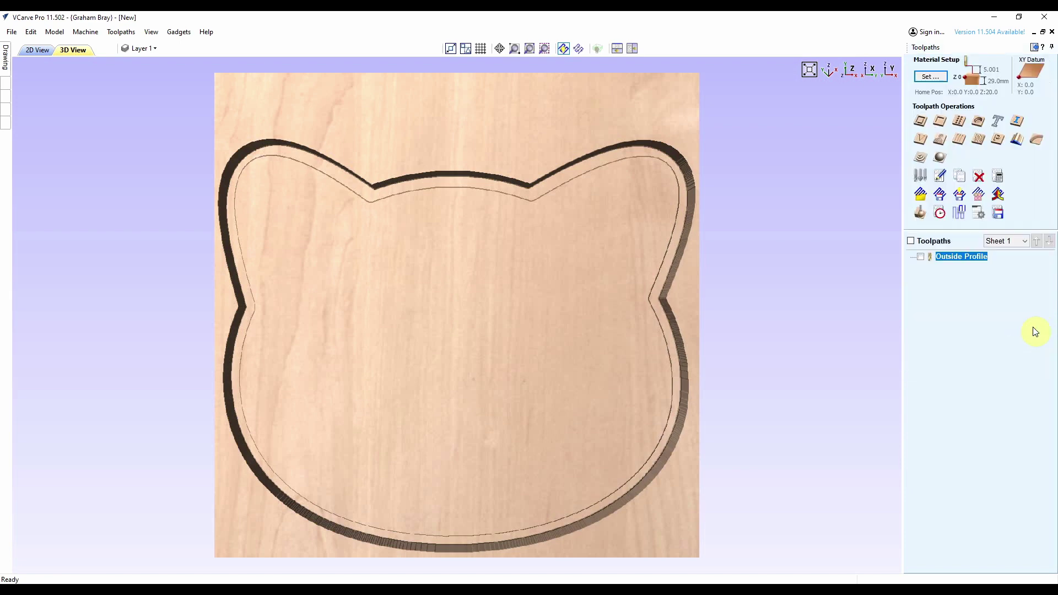
pyautogui.click(941, 123)
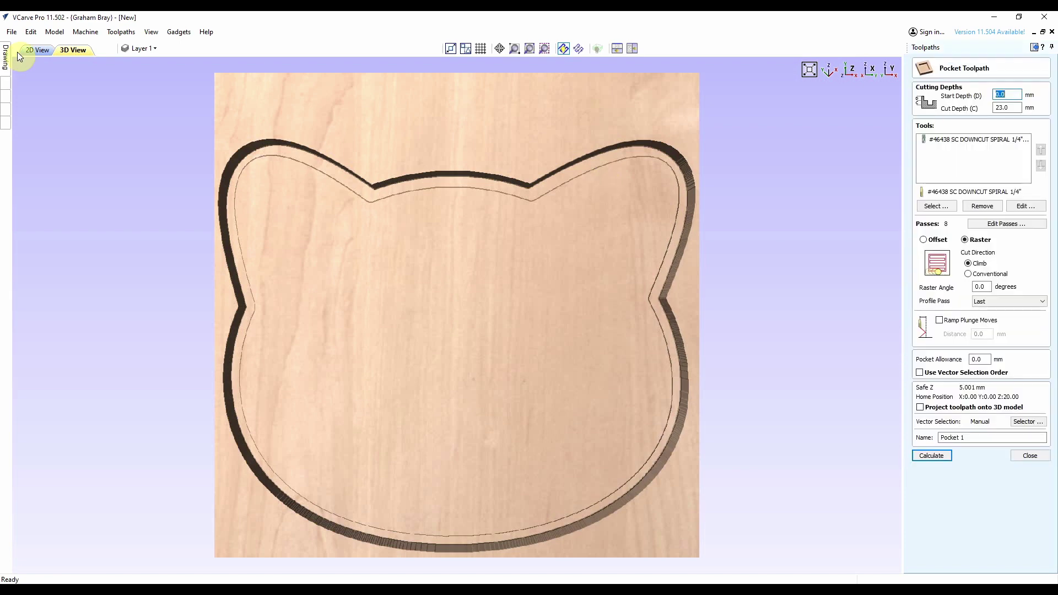
pyautogui.click(33, 50)
pyautogui.click(465, 212)
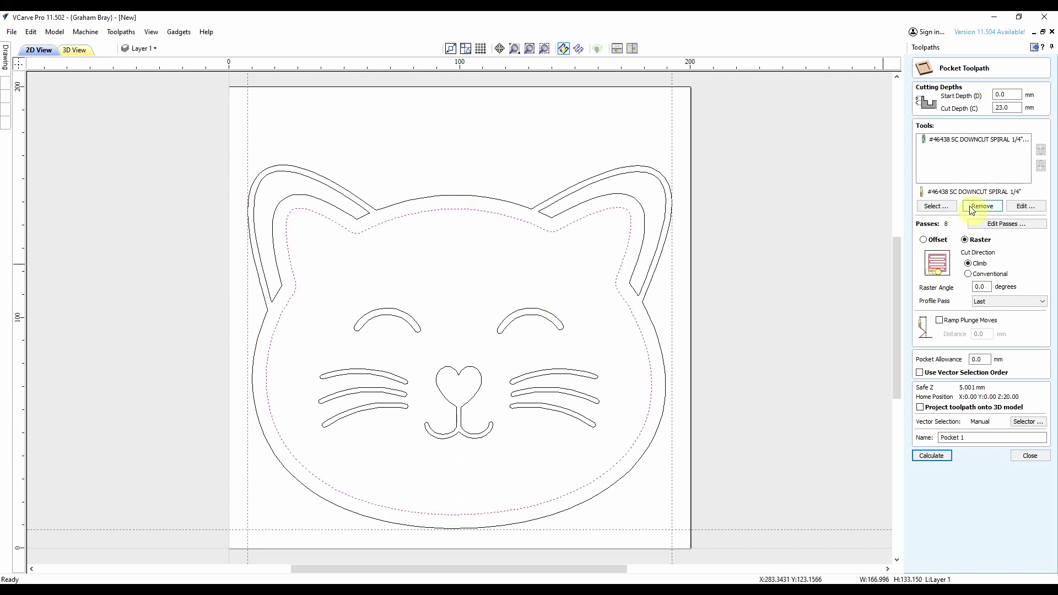
pyautogui.click(970, 139)
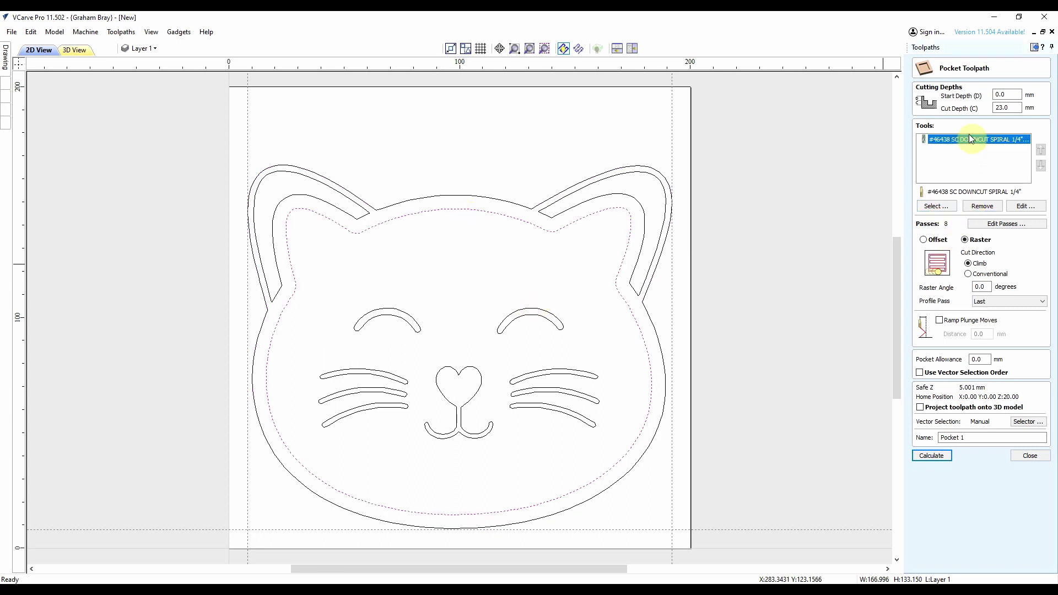
# Set the pocket toolpath to 11 passes.
pyautogui.click(1003, 226)
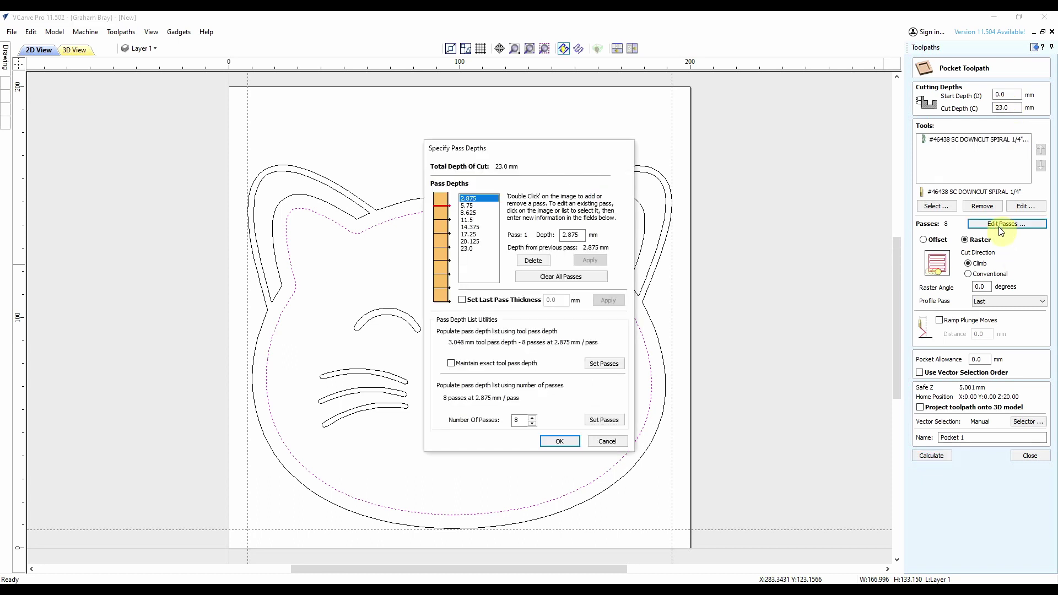
pyautogui.click(532, 423)
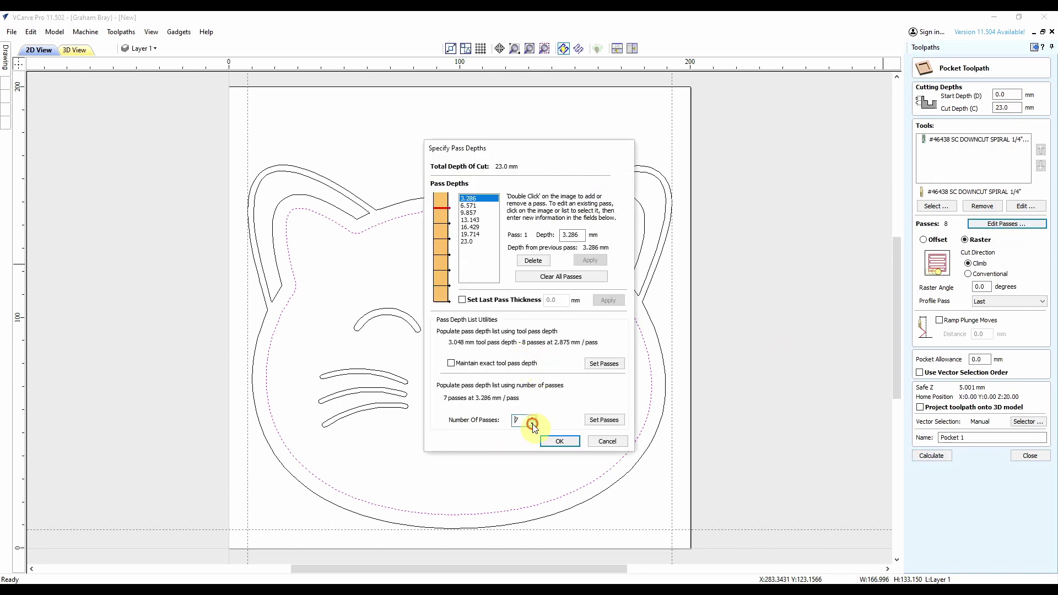
pyautogui.click(532, 424)
pyautogui.click(533, 417)
pyautogui.click(533, 418)
pyautogui.click(533, 417)
pyautogui.click(533, 417)
pyautogui.click(532, 417)
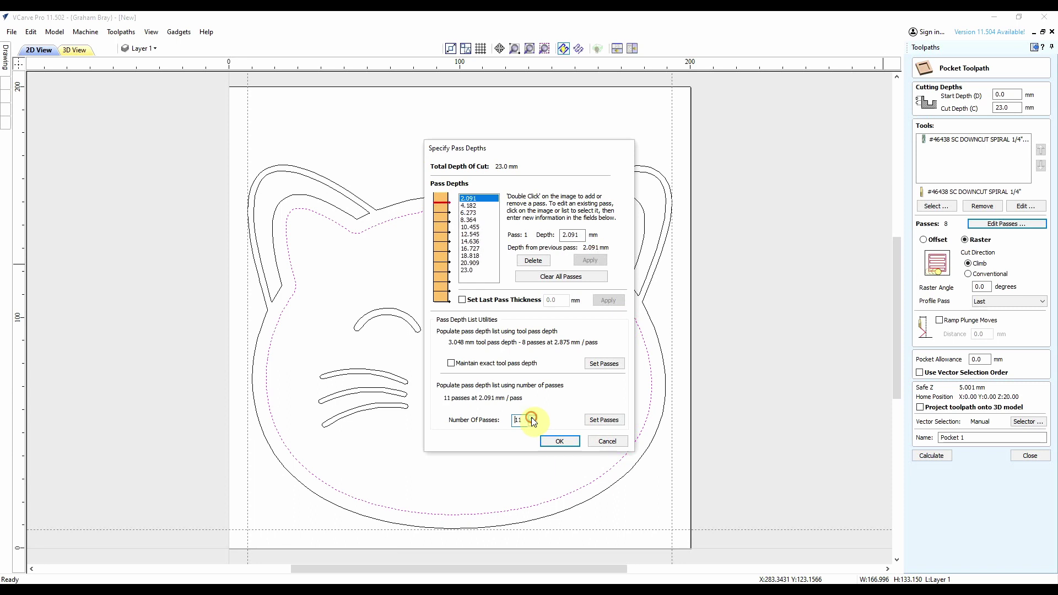
pyautogui.click(561, 441)
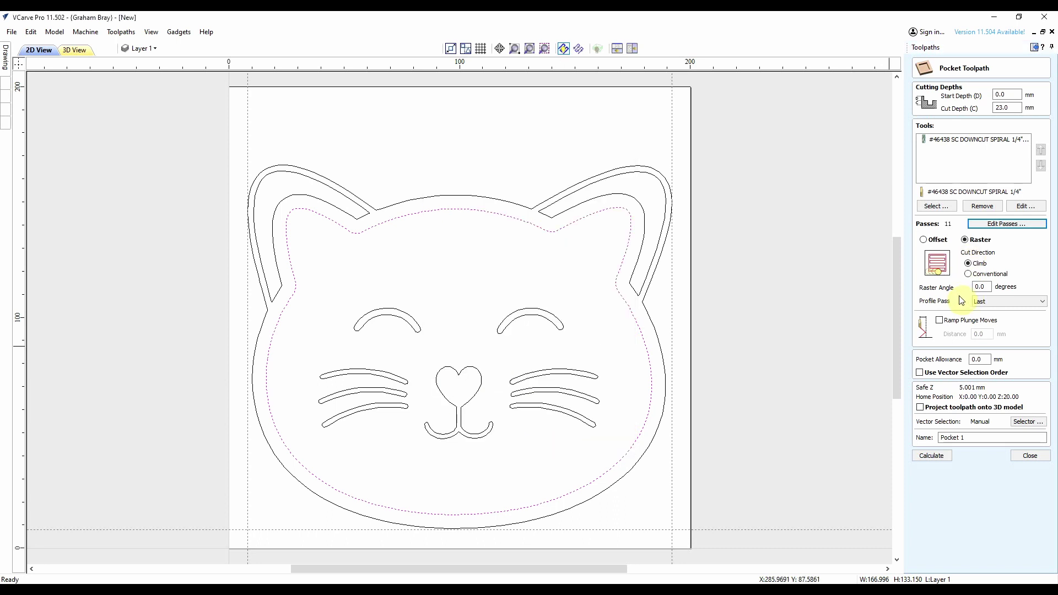
# Name it 'Main Pocket', calculate it, and play the cutting preview.
pyautogui.click(976, 439)
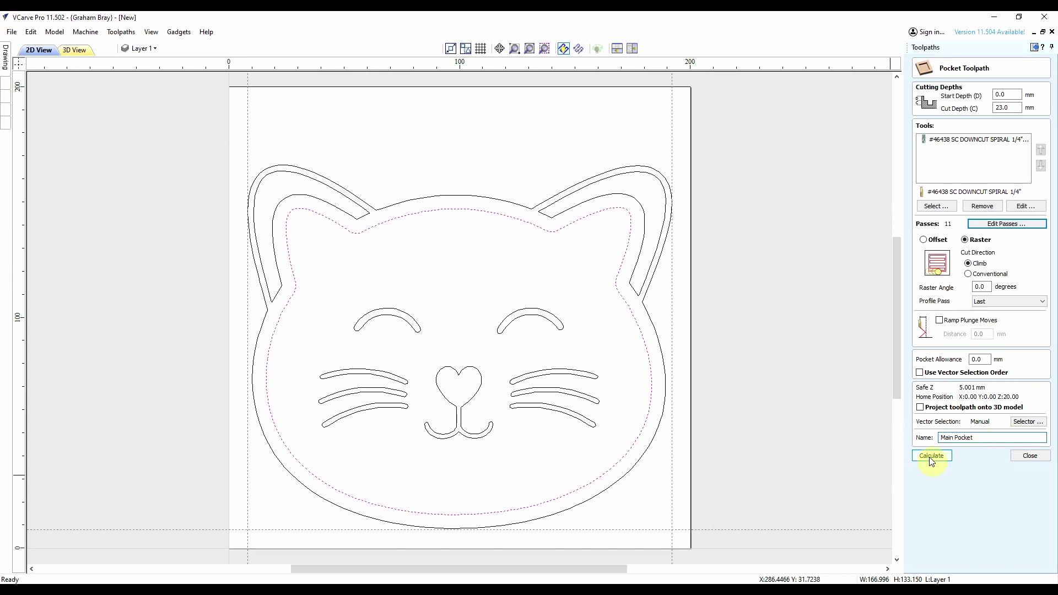
pyautogui.click(931, 456)
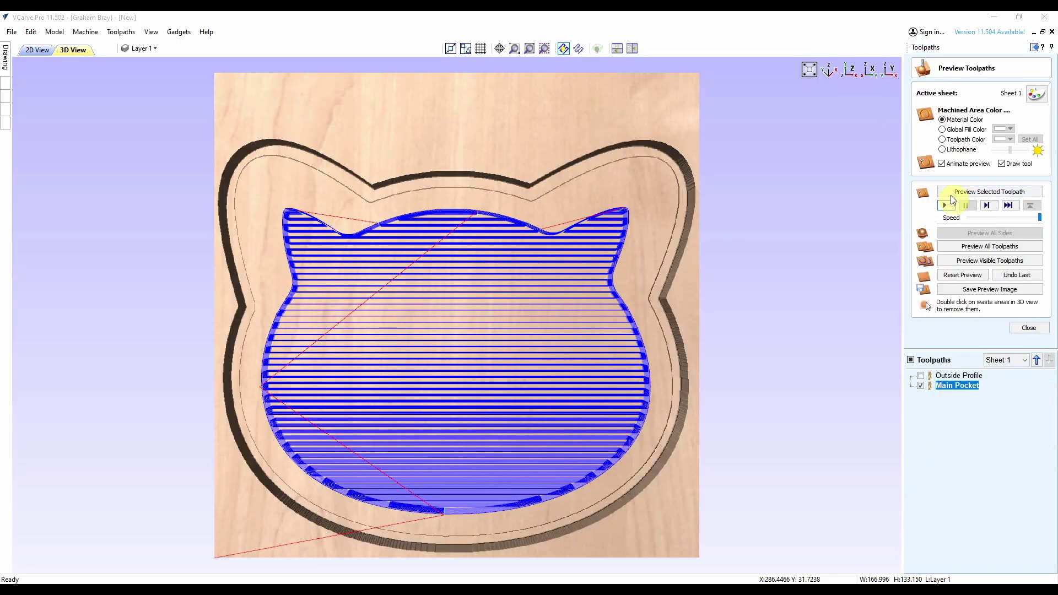
pyautogui.click(945, 205)
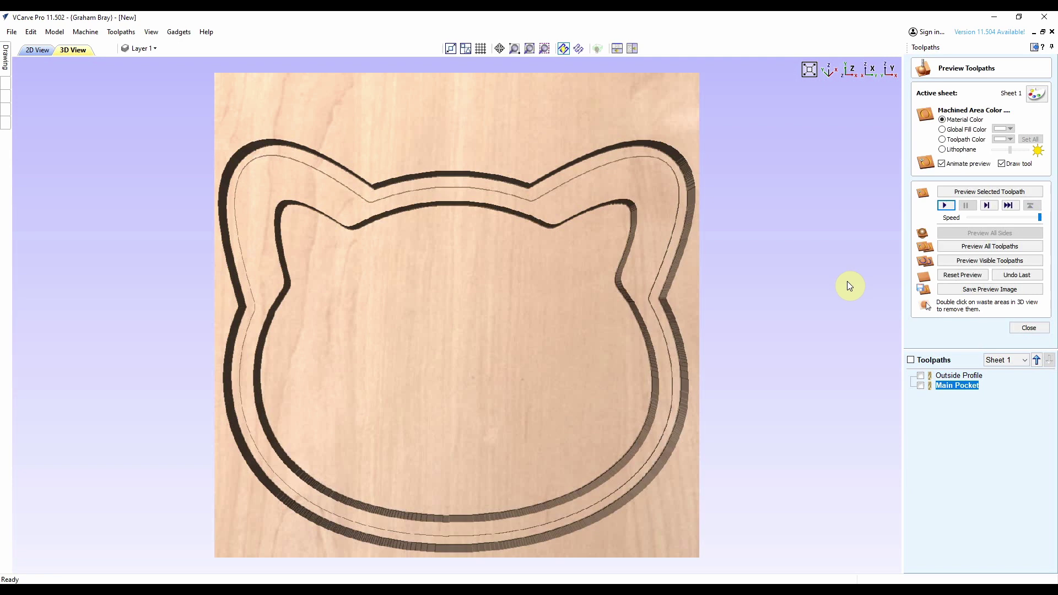
pyautogui.click(1029, 328)
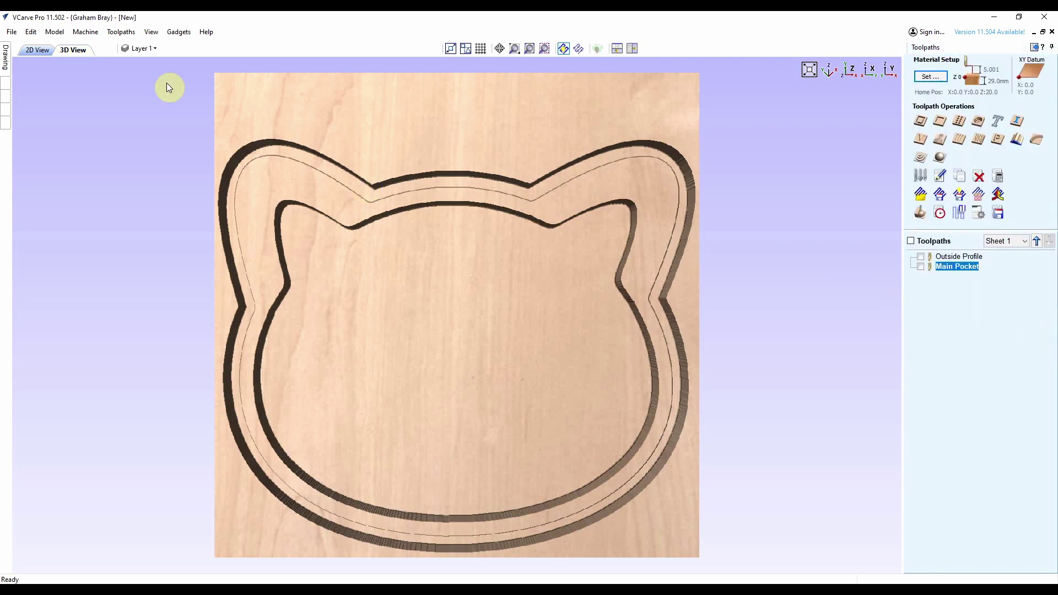
# Start a V-carve toolpath using the 60° V-groove 1/4 in bit from the Tool Database.
pyautogui.click(31, 49)
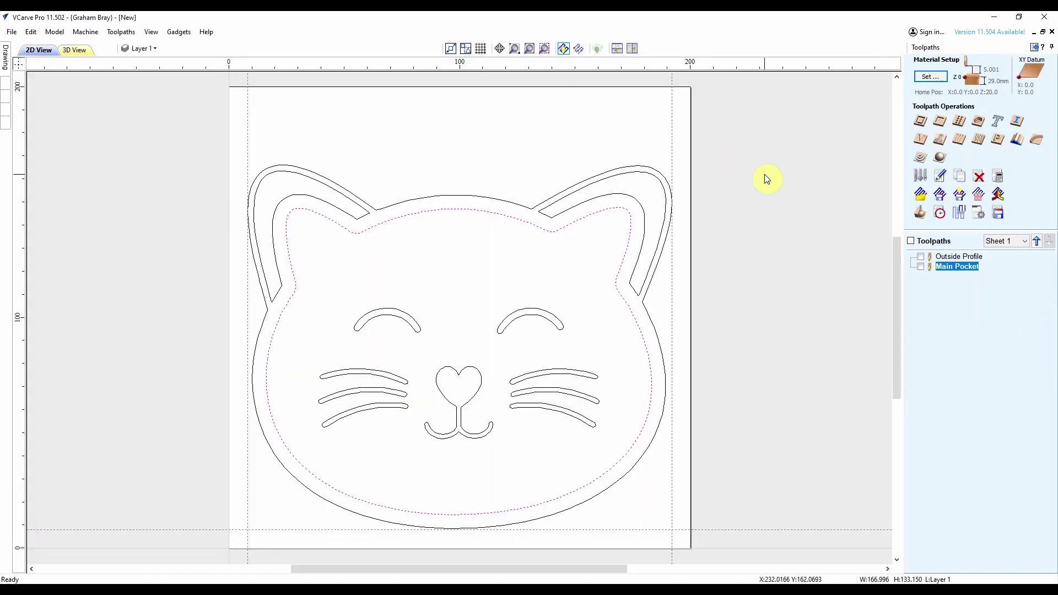
pyautogui.click(922, 141)
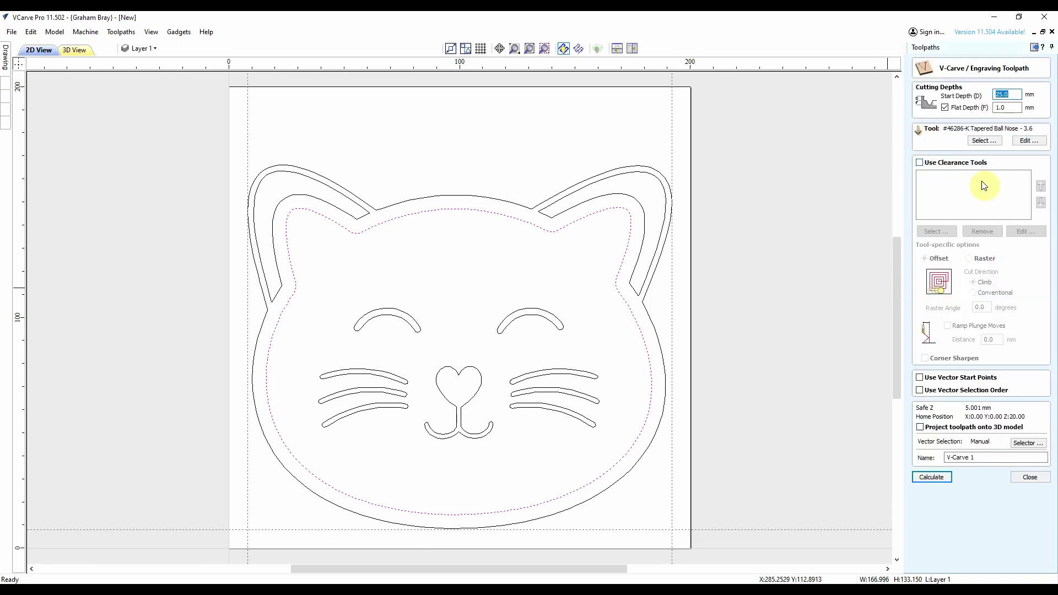
pyautogui.click(989, 141)
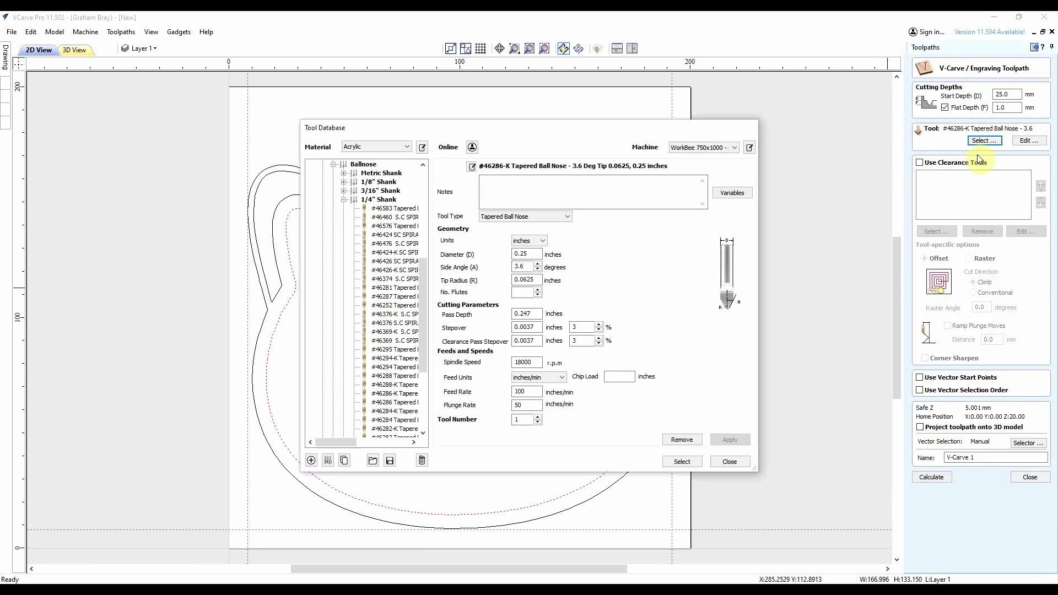
pyautogui.click(344, 202)
pyautogui.click(379, 322)
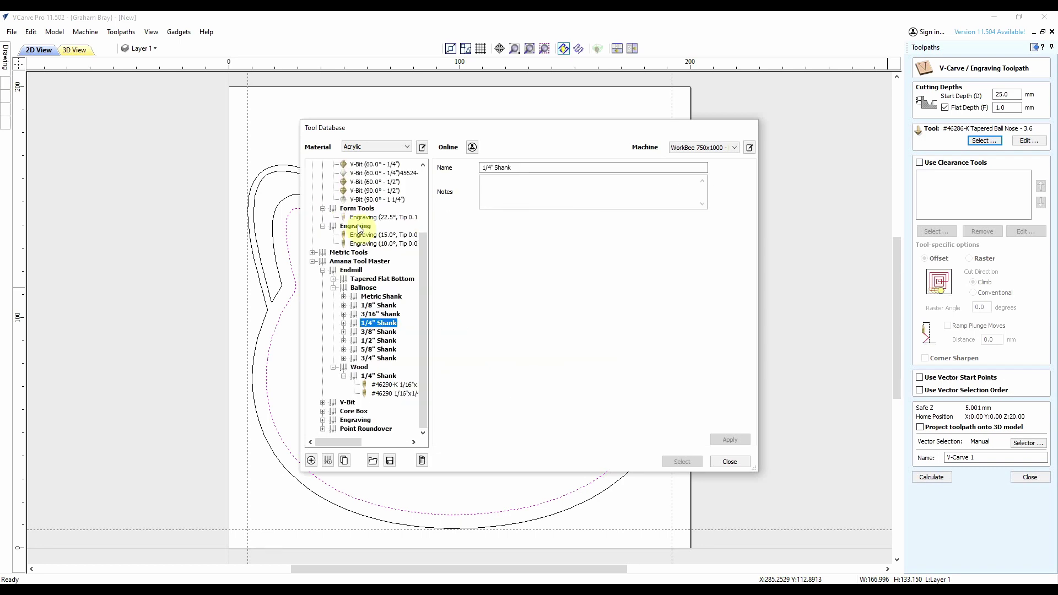
pyautogui.scroll(3, 364, 331)
pyautogui.scroll(-3, 331, 397)
pyautogui.click(322, 407)
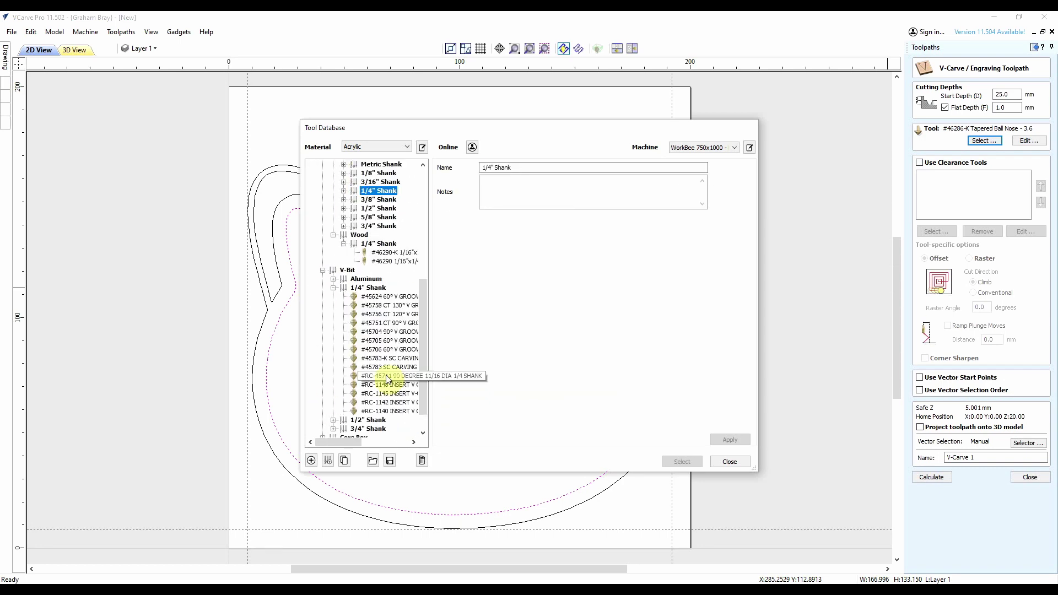
pyautogui.click(392, 299)
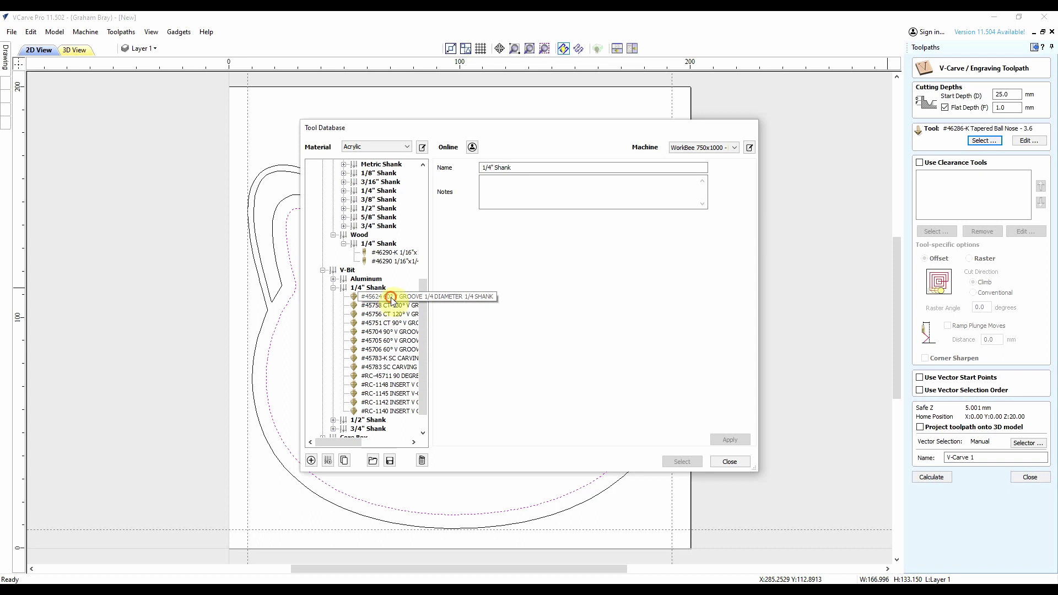
pyautogui.click(682, 462)
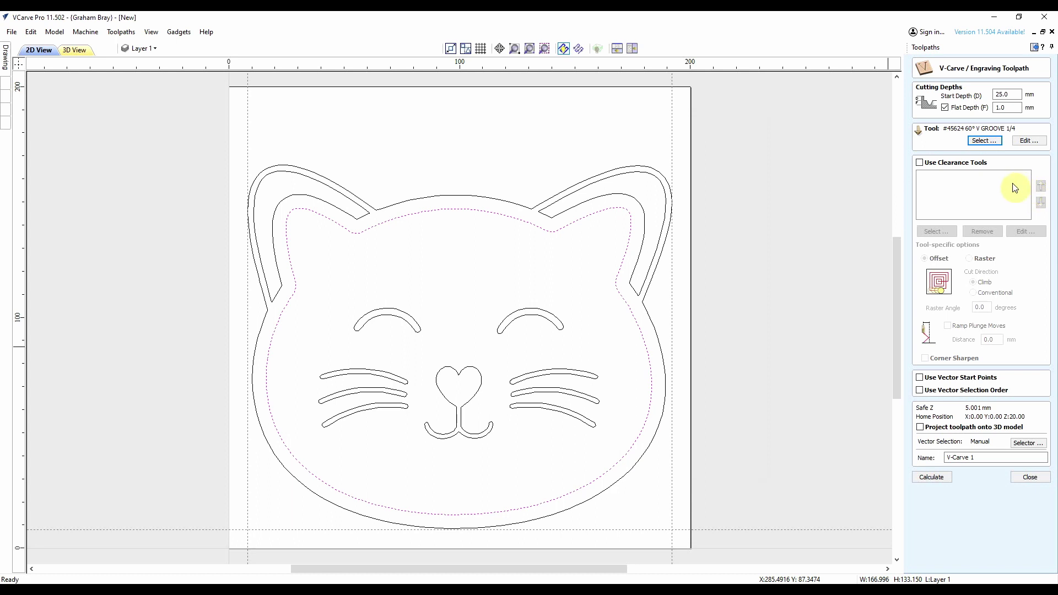
# Set start depth to 23 mm, select the eyes, whiskers, nose and smile, and calculate.
pyautogui.click(1009, 96)
pyautogui.write('23')
pyautogui.click(1011, 108)
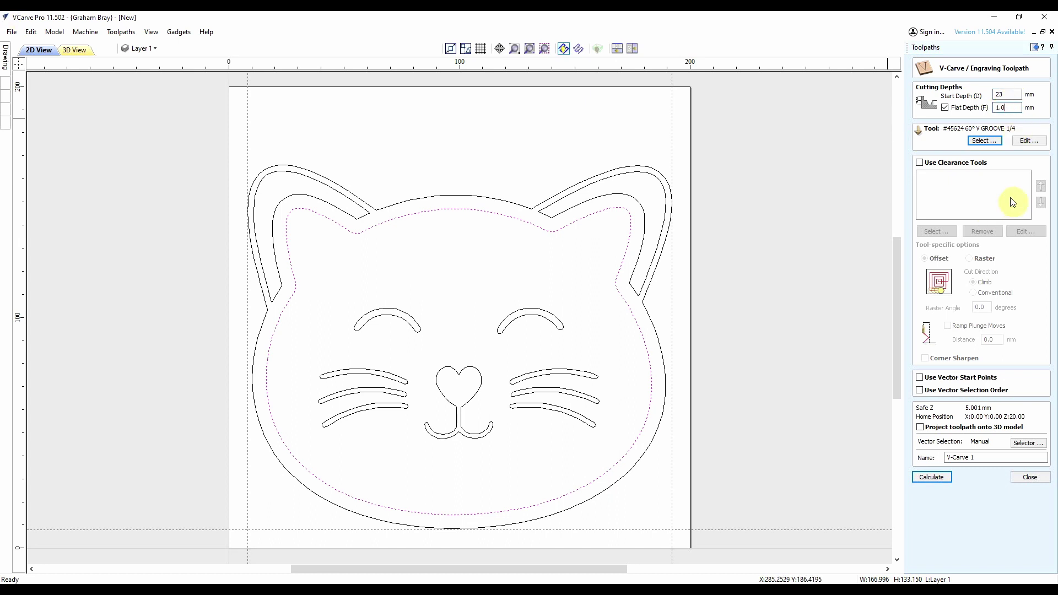
pyautogui.moveTo(578, 444); pyautogui.dragTo(353, 310)
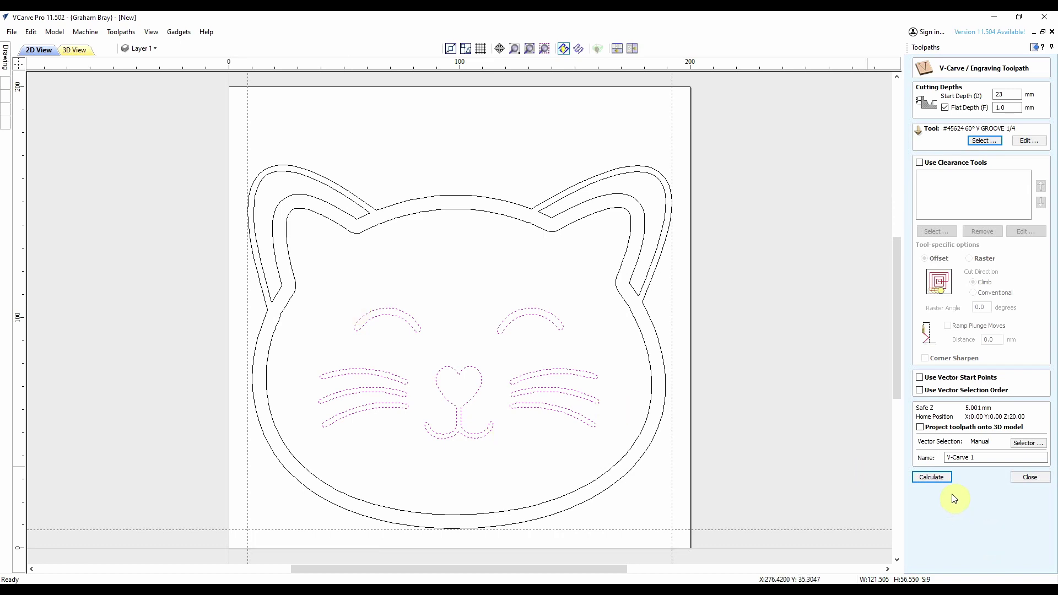
pyautogui.click(934, 477)
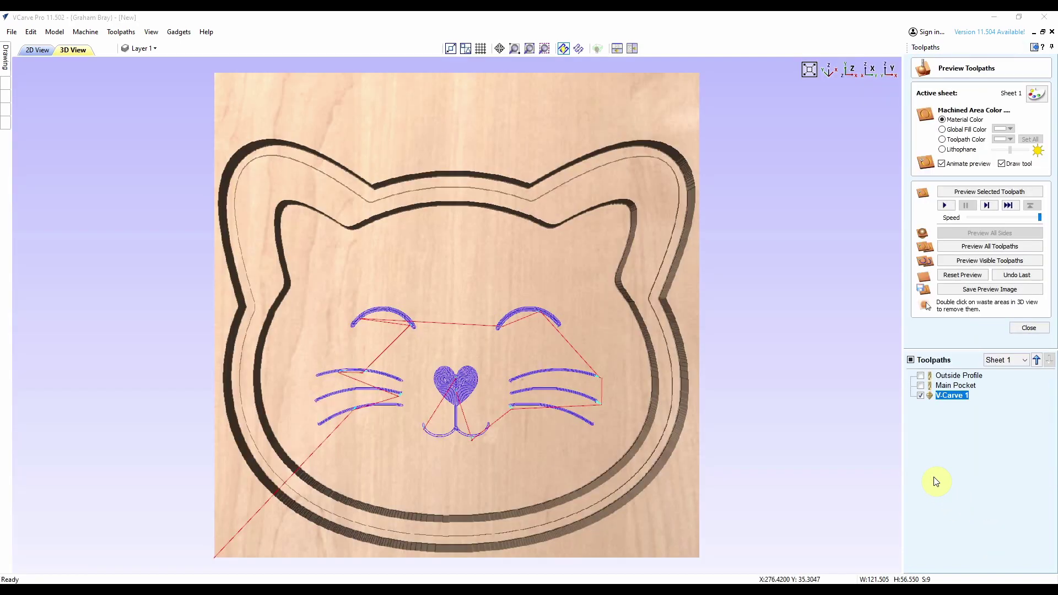
# Play the V-carve preview in the wood, then return to the 2D view.
pyautogui.click(946, 207)
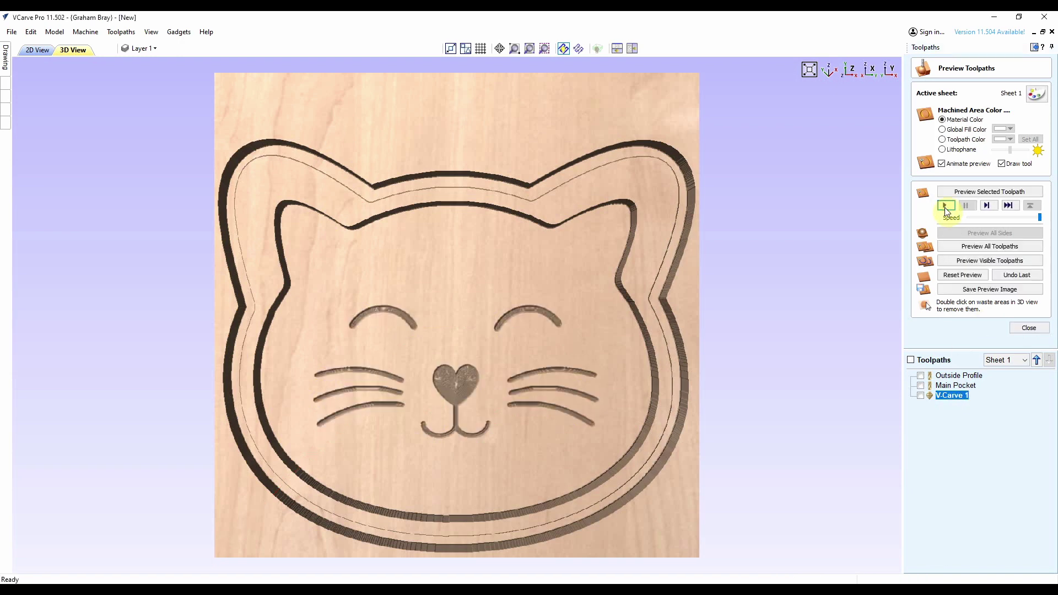
pyautogui.scroll(-5, 717, 412)
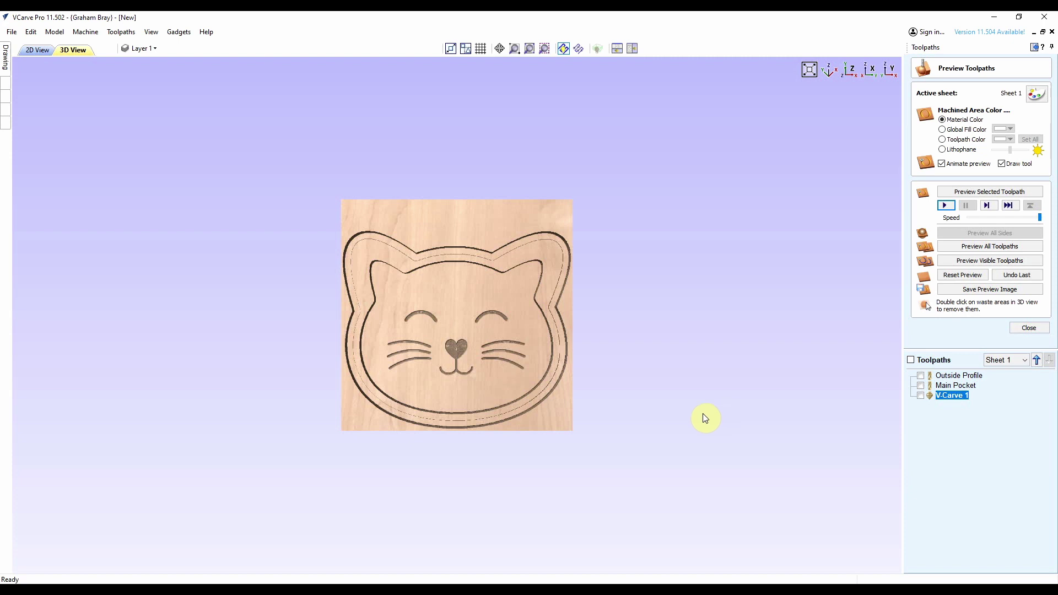
pyautogui.scroll(4, 676, 379)
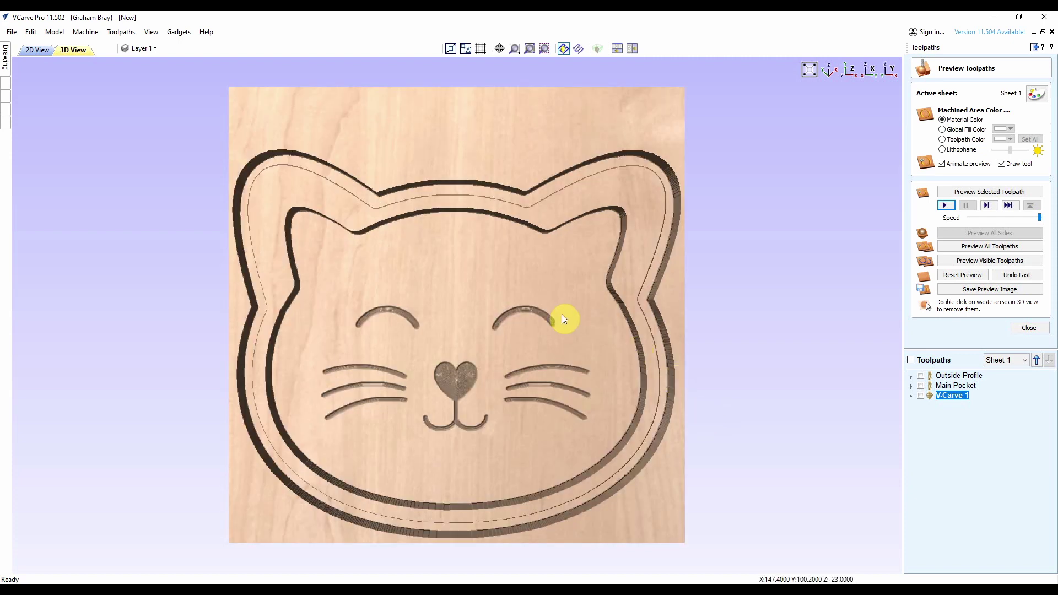
pyautogui.click(32, 51)
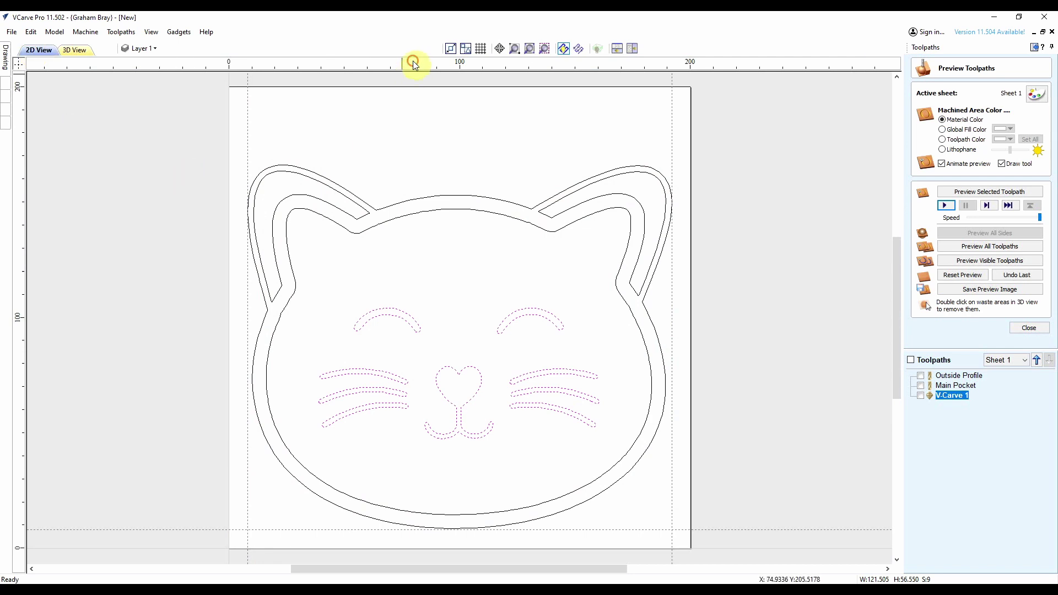
# Drag a horizontal guide to just above the cat's ears.
pyautogui.moveTo(413, 62); pyautogui.dragTo(392, 42)
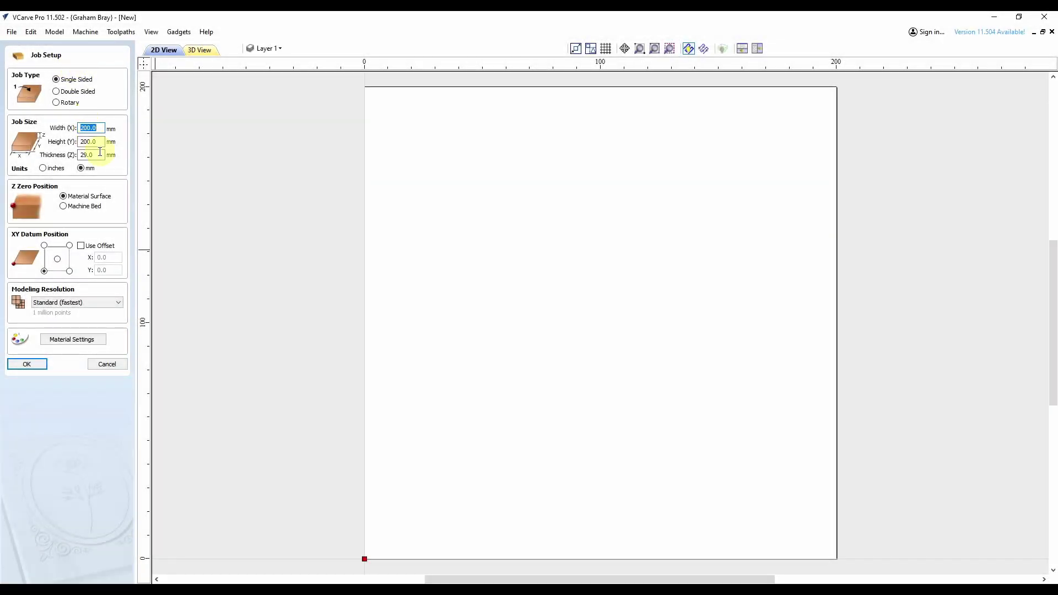
# Accept the 200 × 200 × 29 mm job and import the dog head image from Downloads.
pyautogui.click(26, 366)
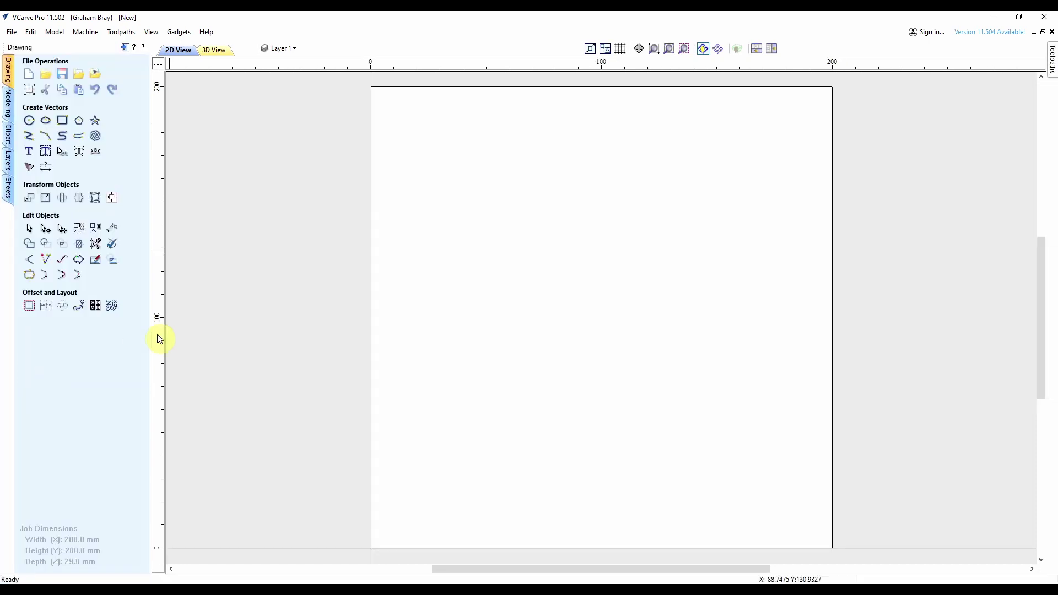
pyautogui.click(95, 76)
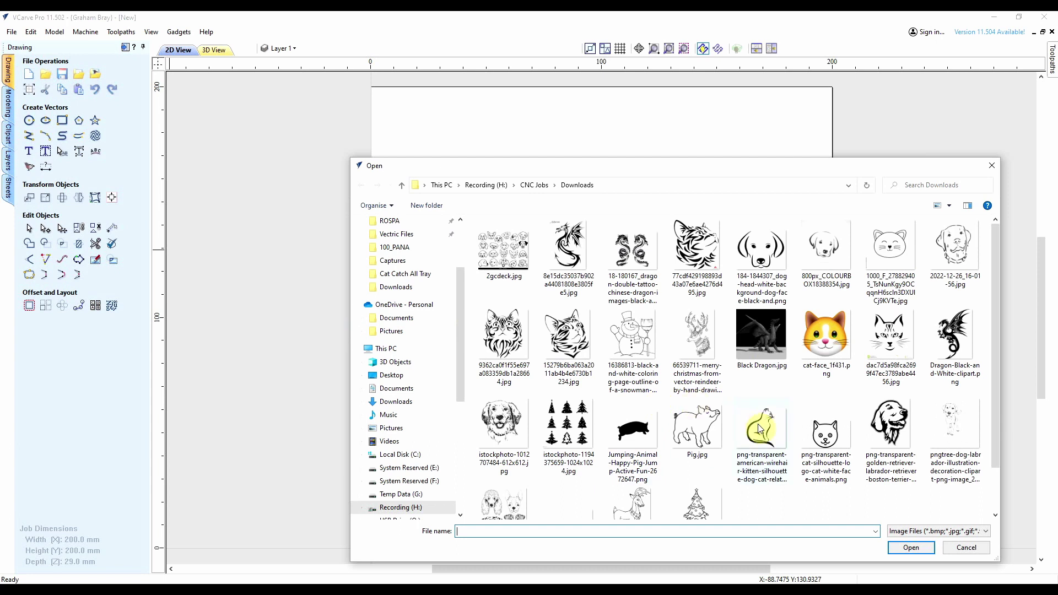
pyautogui.click(951, 251)
pyautogui.click(908, 551)
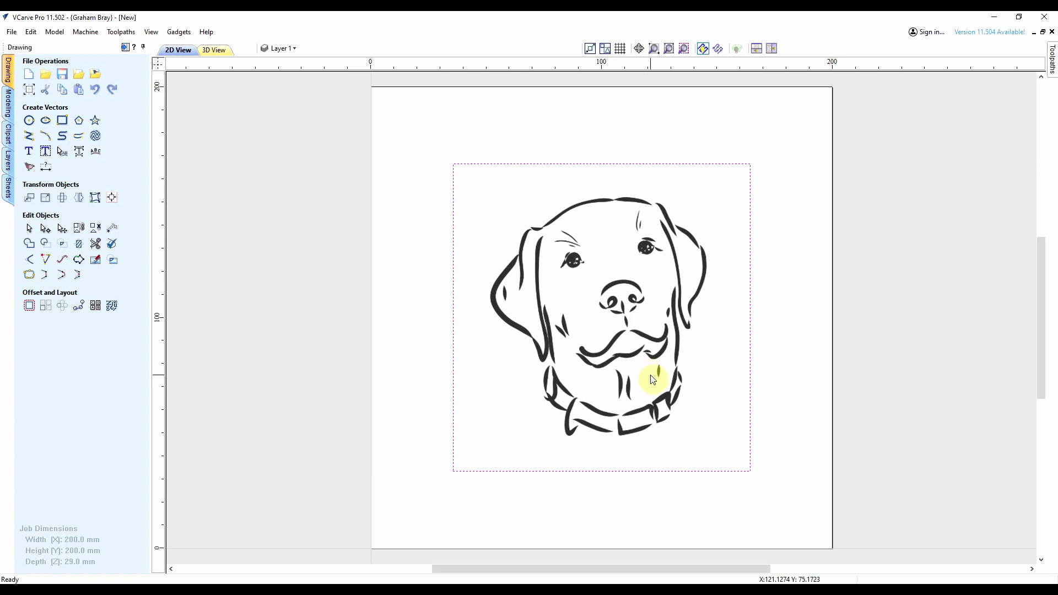
pyautogui.click(616, 291)
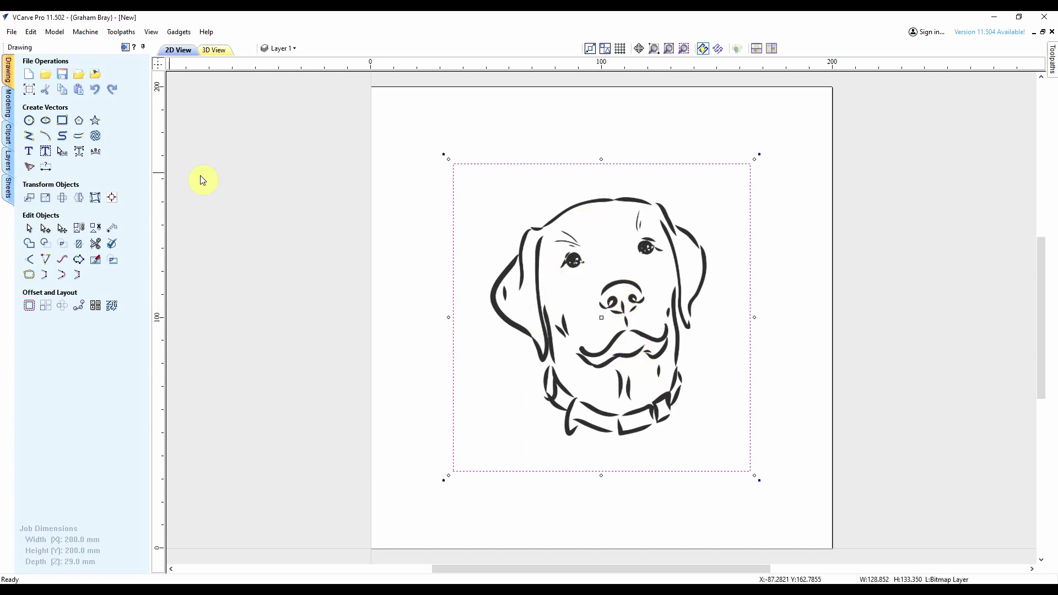
# Trace the dog bitmap into black-and-white vector outlines at threshold 0.61.
pyautogui.click(29, 167)
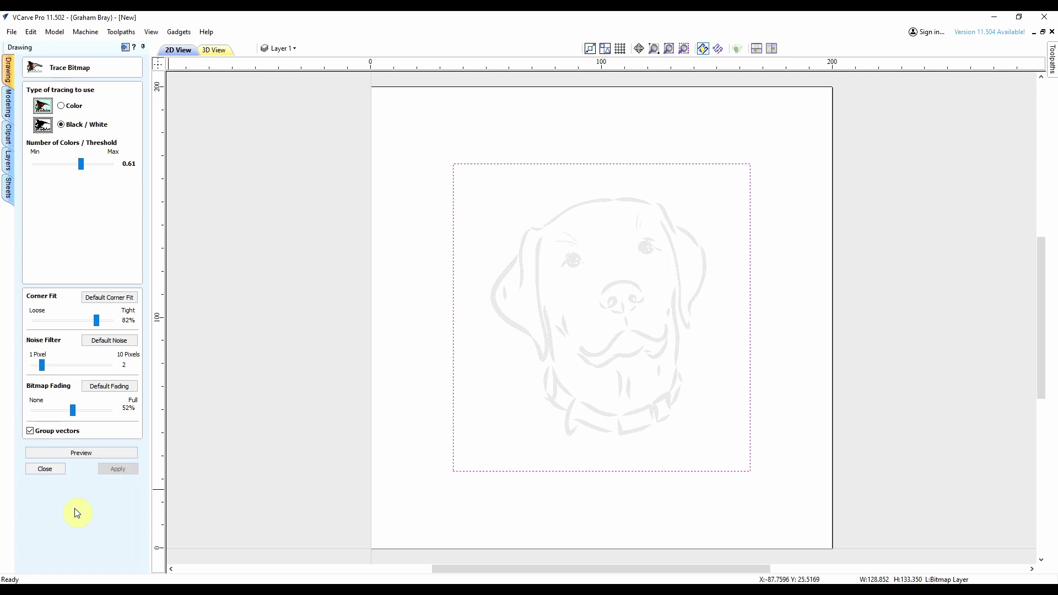
pyautogui.click(78, 453)
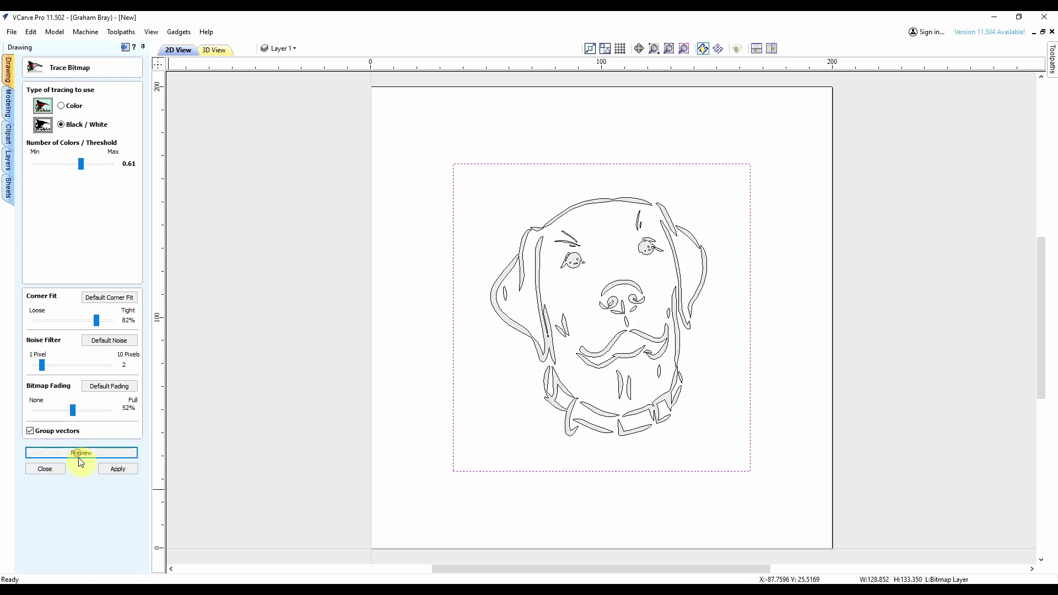
pyautogui.click(121, 469)
pyautogui.click(38, 470)
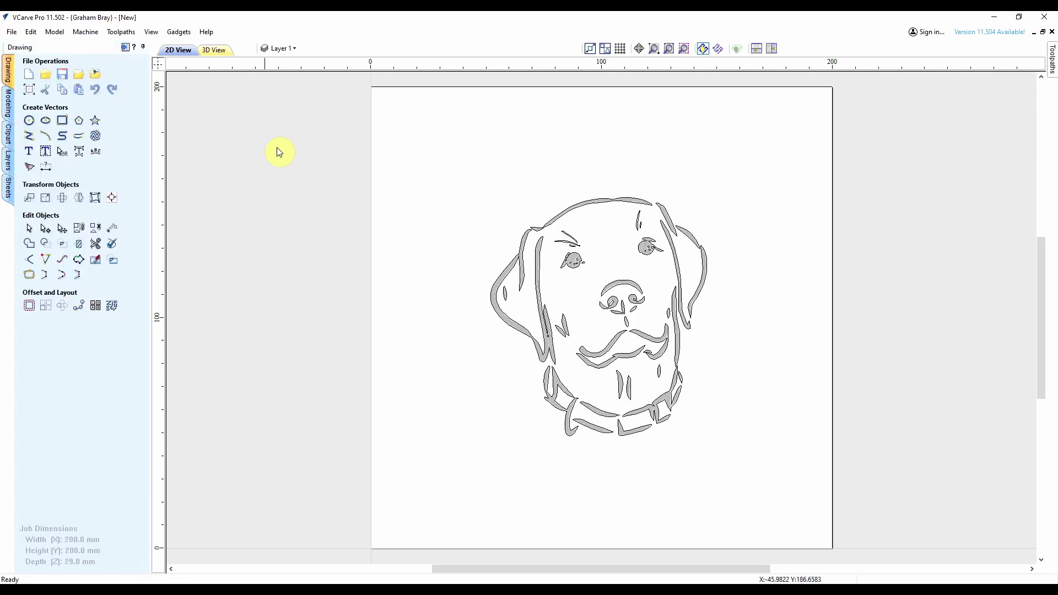
# Hide the Bitmap Layer and select all the traced dog vectors.
pyautogui.click(293, 49)
pyautogui.click(279, 66)
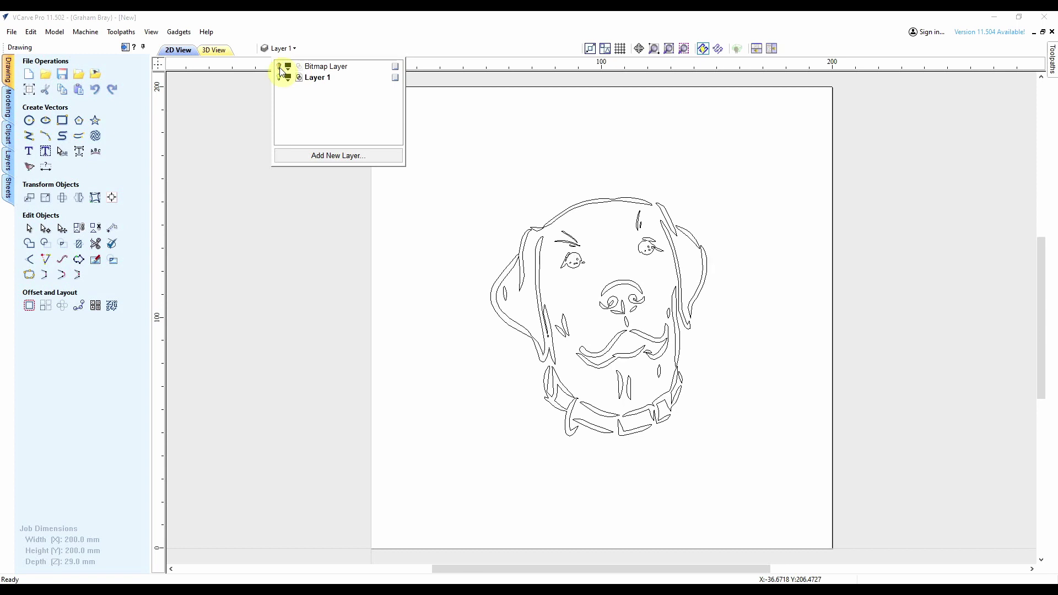
pyautogui.click(522, 359)
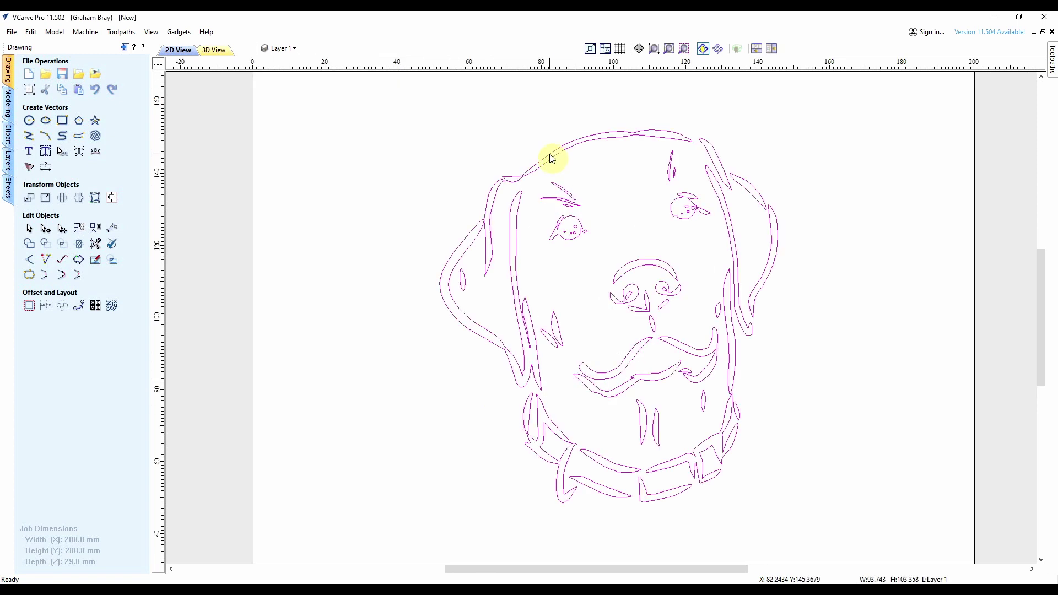
# Offset the traced dog vectors 6.0 mm outwards into an enclosing outline.
pyautogui.click(30, 307)
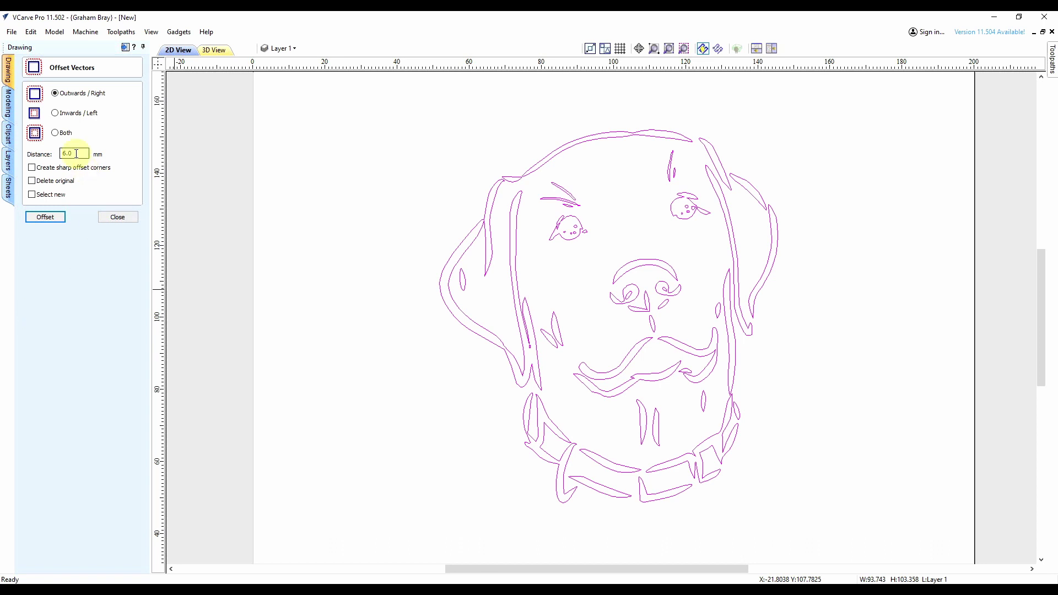
pyautogui.click(45, 217)
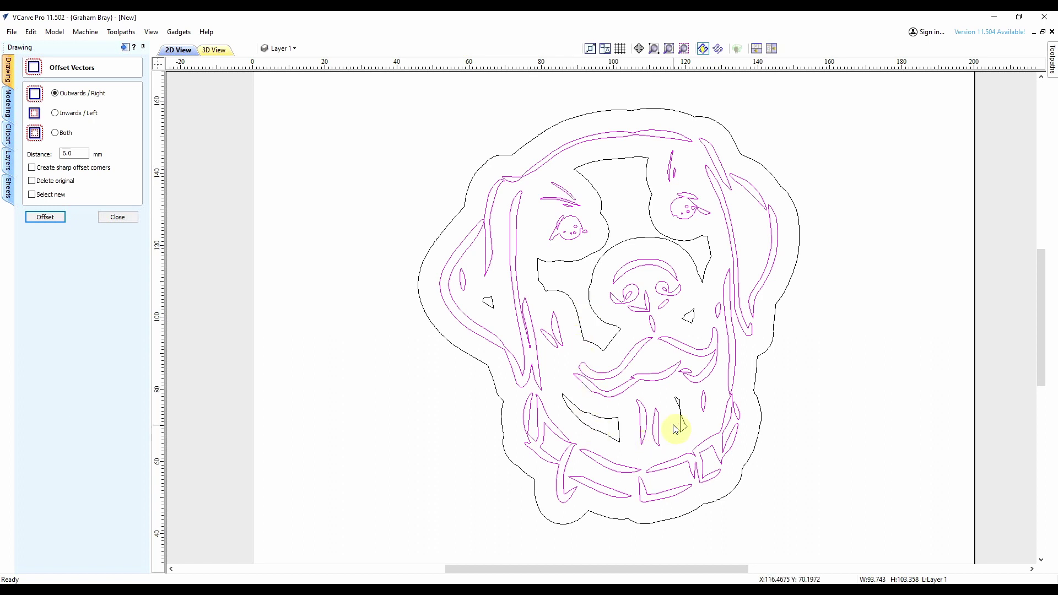
pyautogui.click(118, 217)
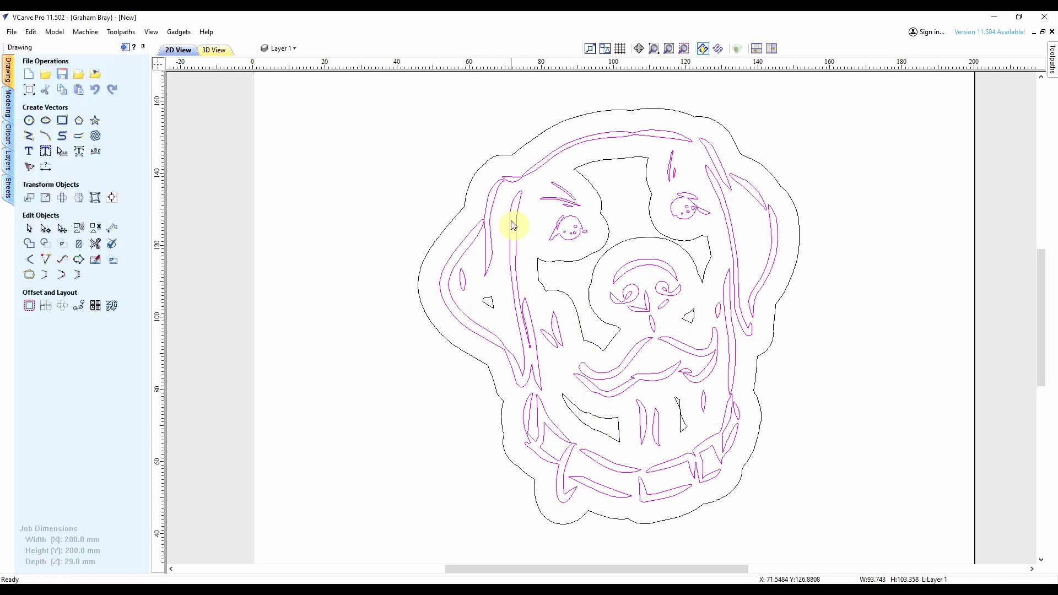
# Move the selected vectors onto a new layer and hide Layer 1's dog vectors.
pyautogui.click(299, 49)
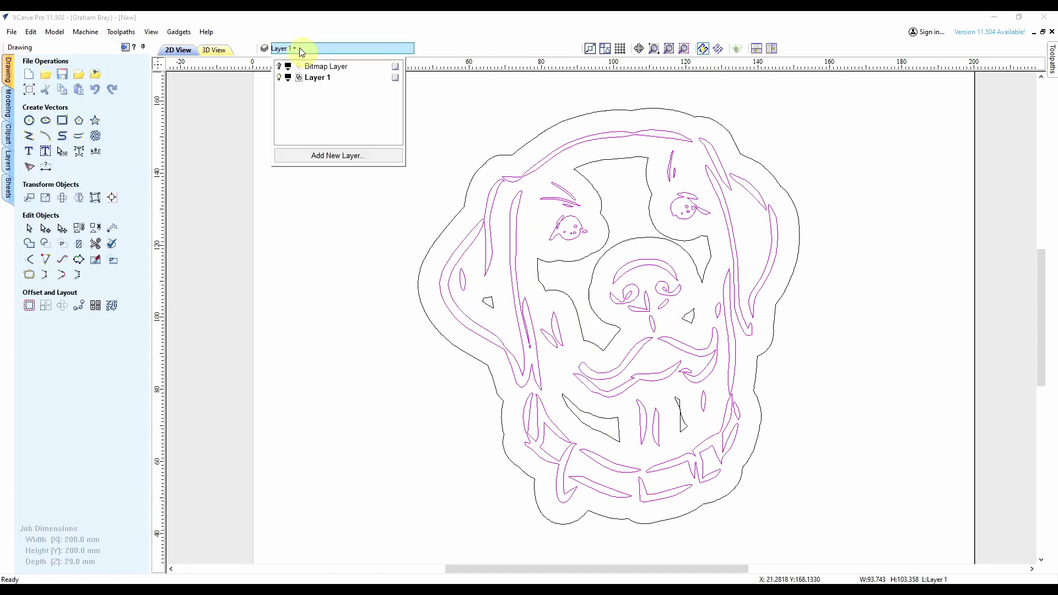
pyautogui.rightClick(518, 203)
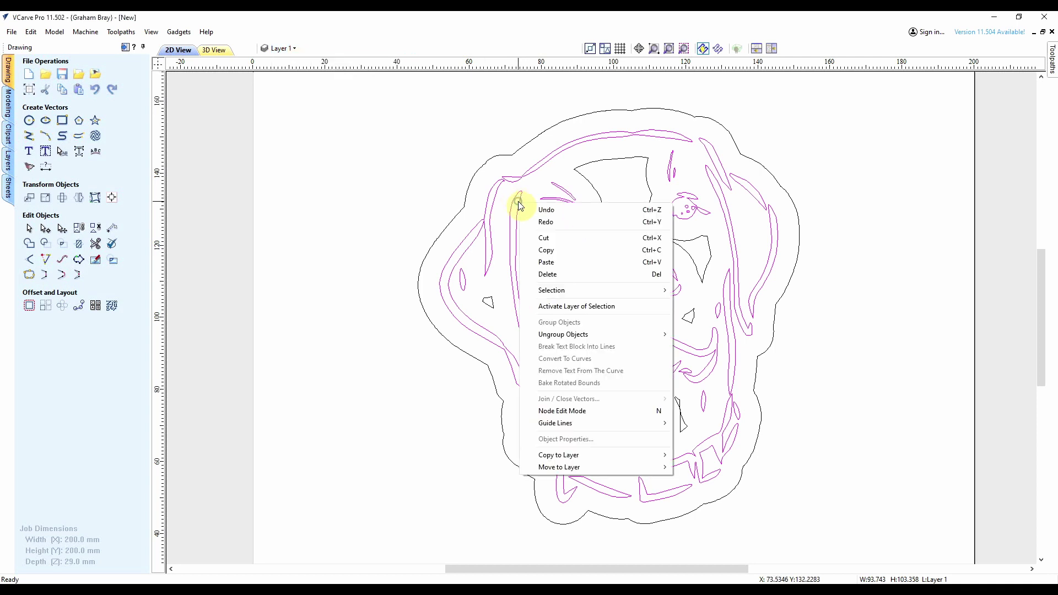
pyautogui.moveTo(627, 467)
pyautogui.click(716, 499)
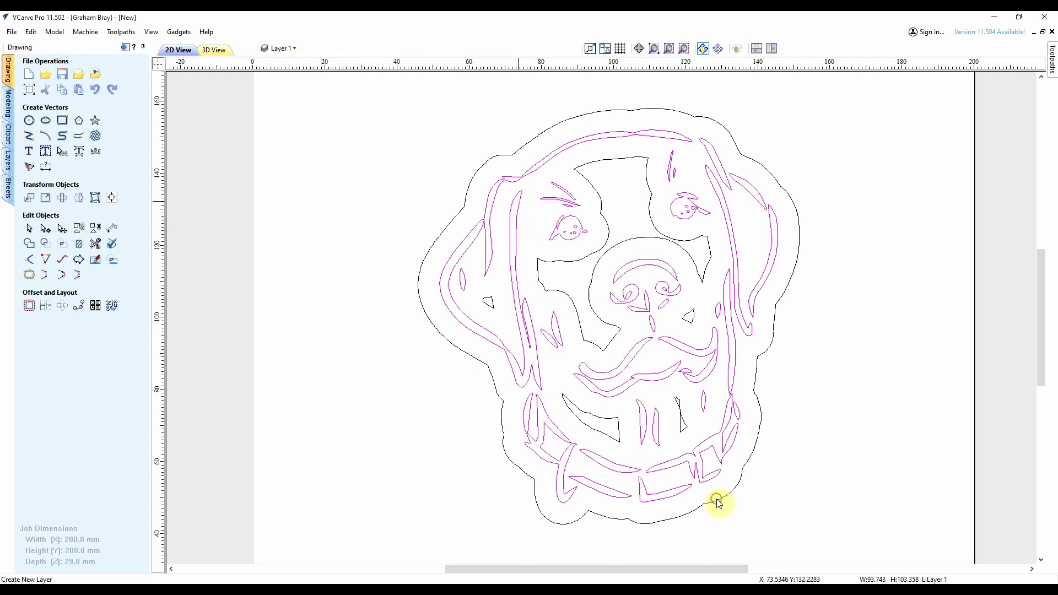
pyautogui.click(499, 334)
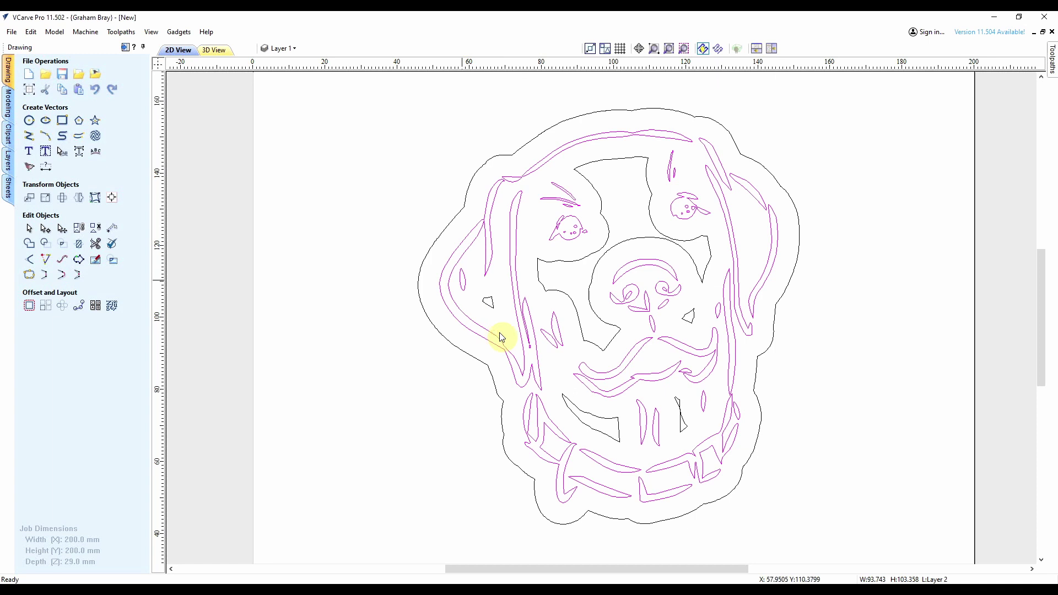
pyautogui.click(293, 48)
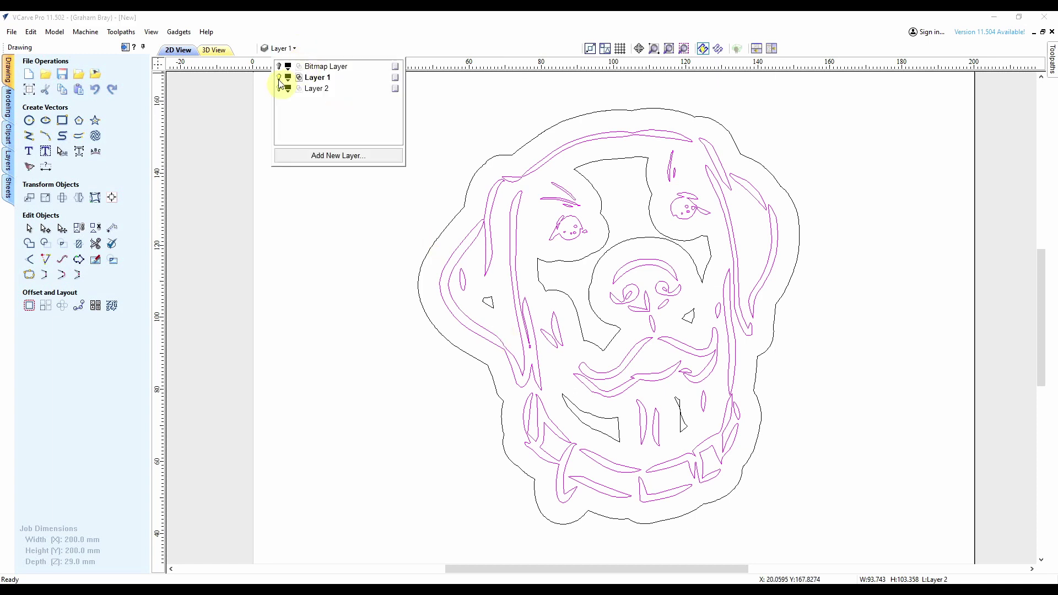
pyautogui.click(279, 78)
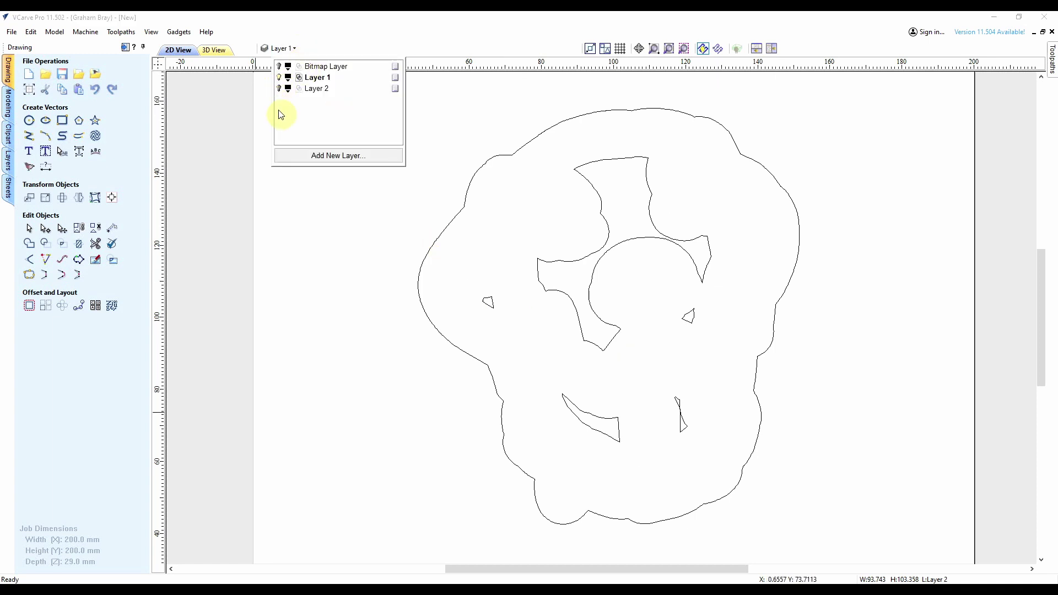
pyautogui.click(588, 256)
# Delete the stray inner offset fragments, keeping only the outer boundary.
pyautogui.moveTo(727, 457); pyautogui.dragTo(493, 167)
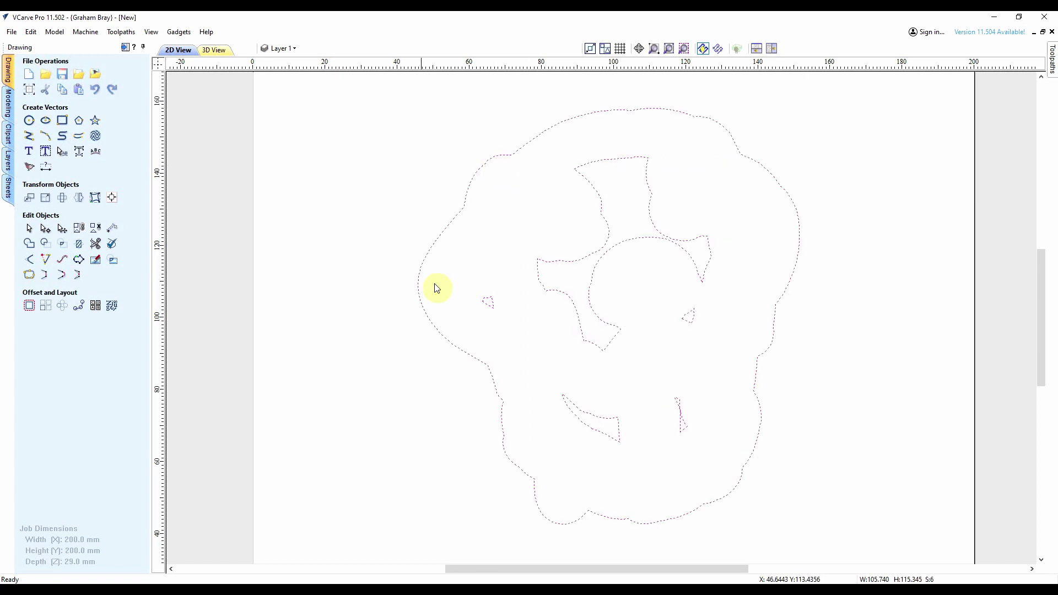
pyautogui.keyDown('shift'); pyautogui.click(434, 254); pyautogui.keyUp('shift')
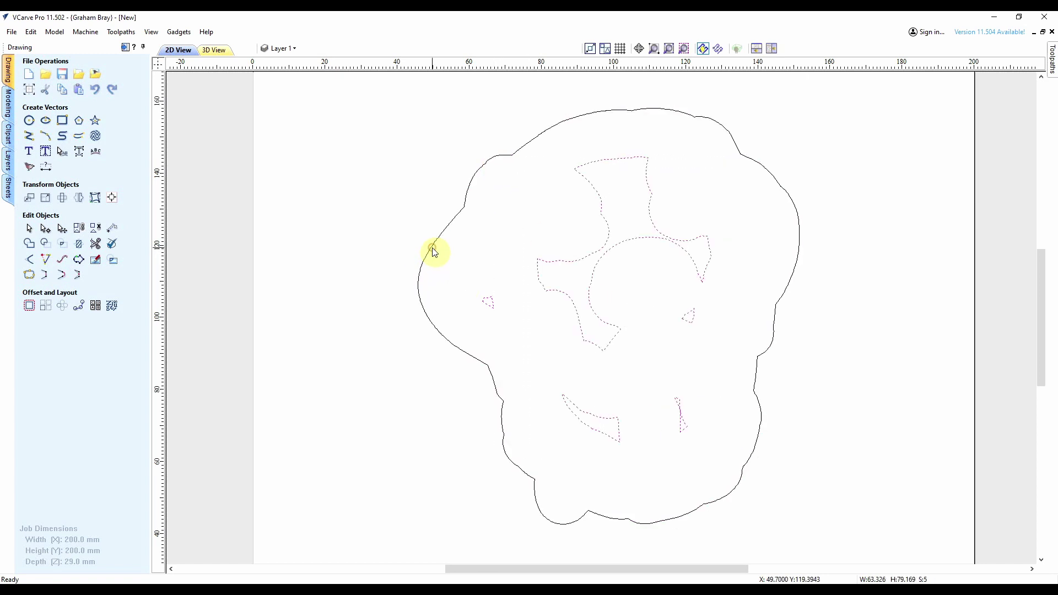
pyautogui.rightClick(603, 250)
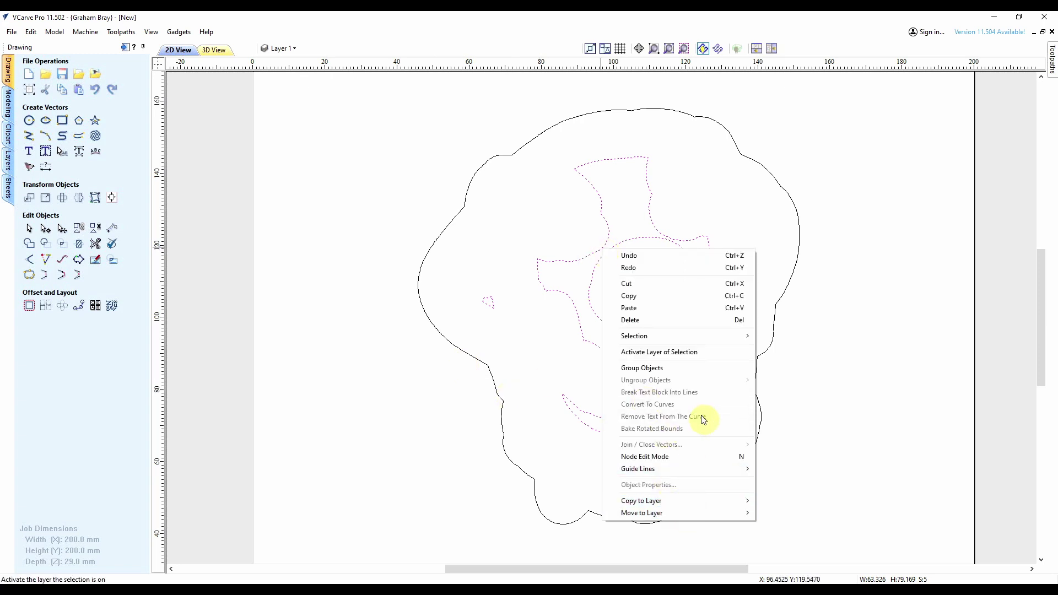
pyautogui.click(687, 312)
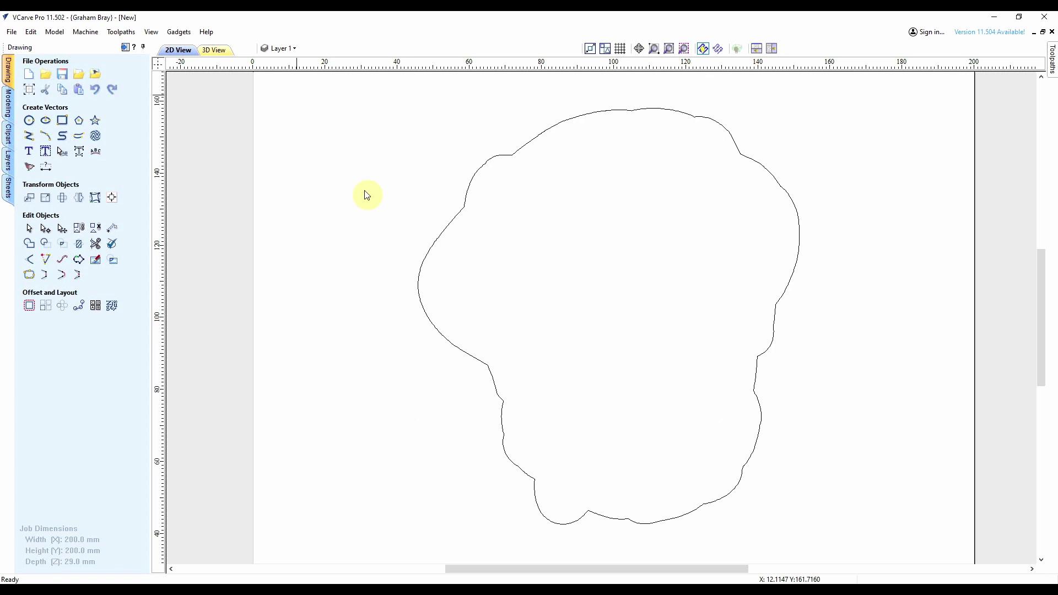
# Make Layer 2 with the dog face visible and select the outer offset outline.
pyautogui.click(308, 49)
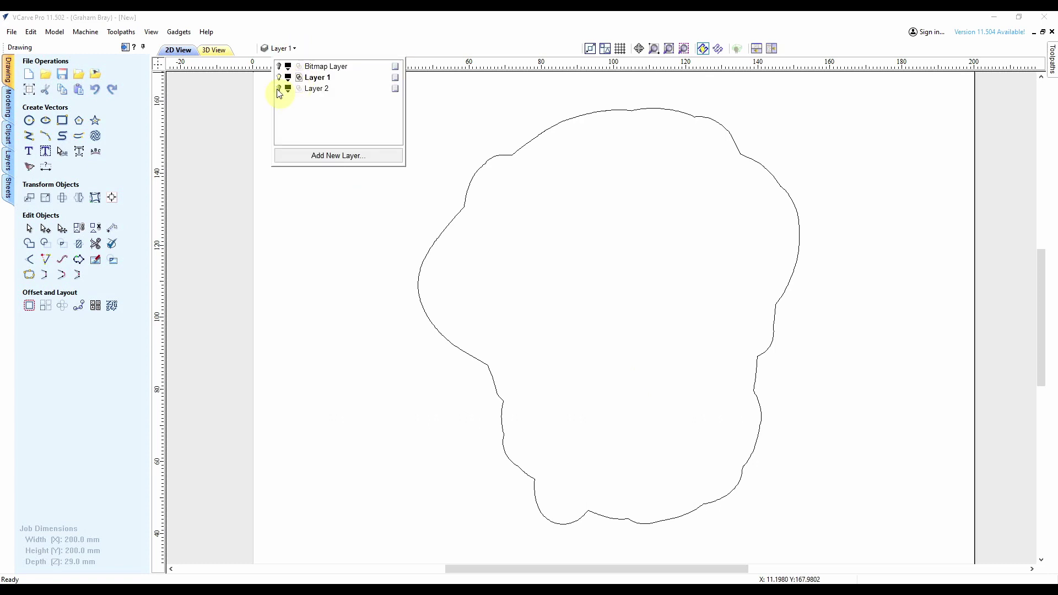
pyautogui.click(279, 89)
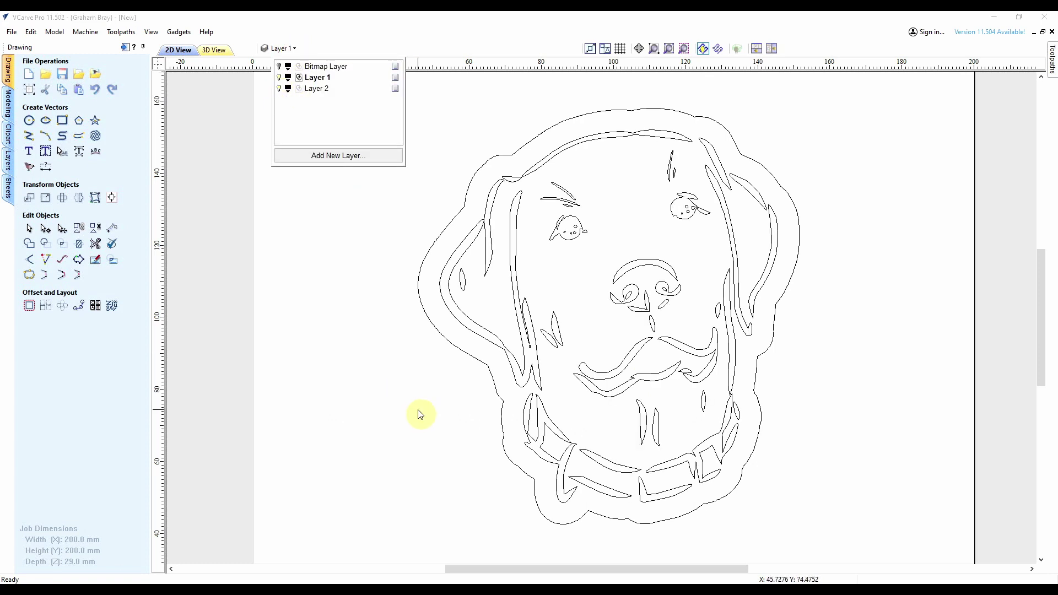
pyautogui.click(485, 168)
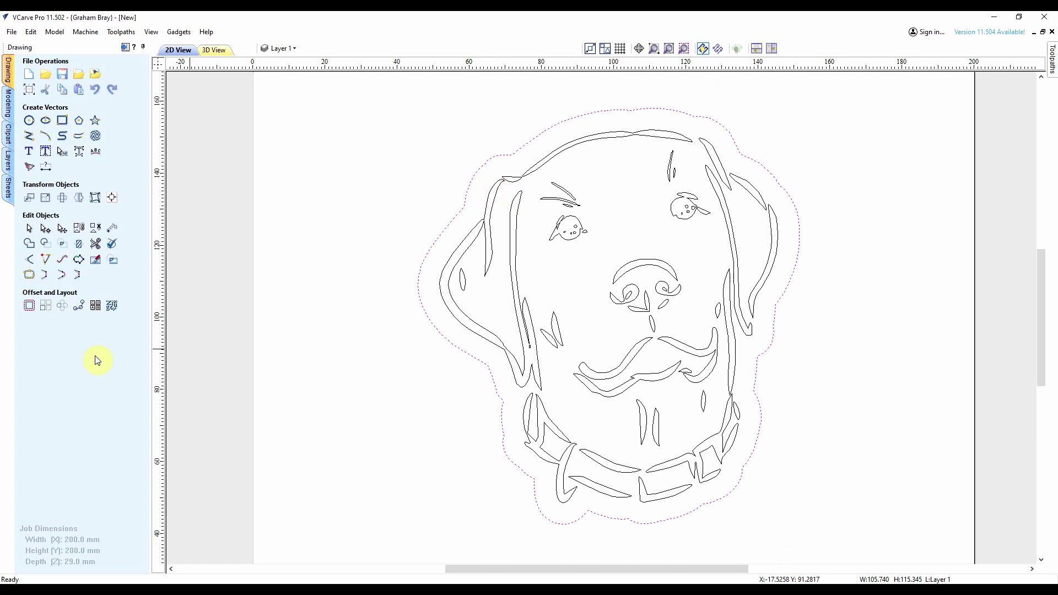
# Offset the dog's outer outline another 6.0 mm outwards, forming a second nested border.
pyautogui.click(29, 305)
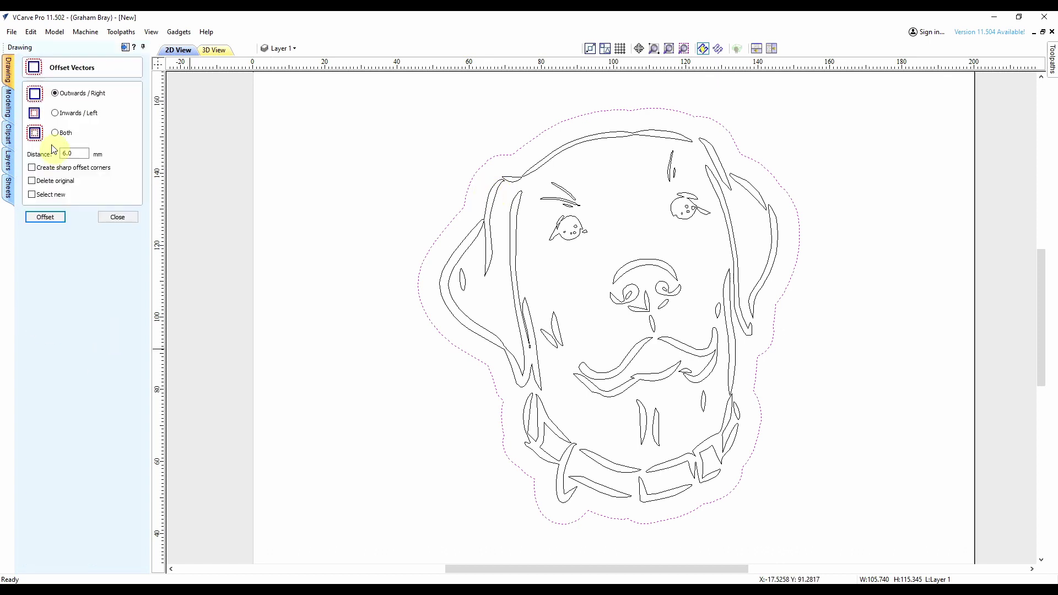
pyautogui.click(46, 219)
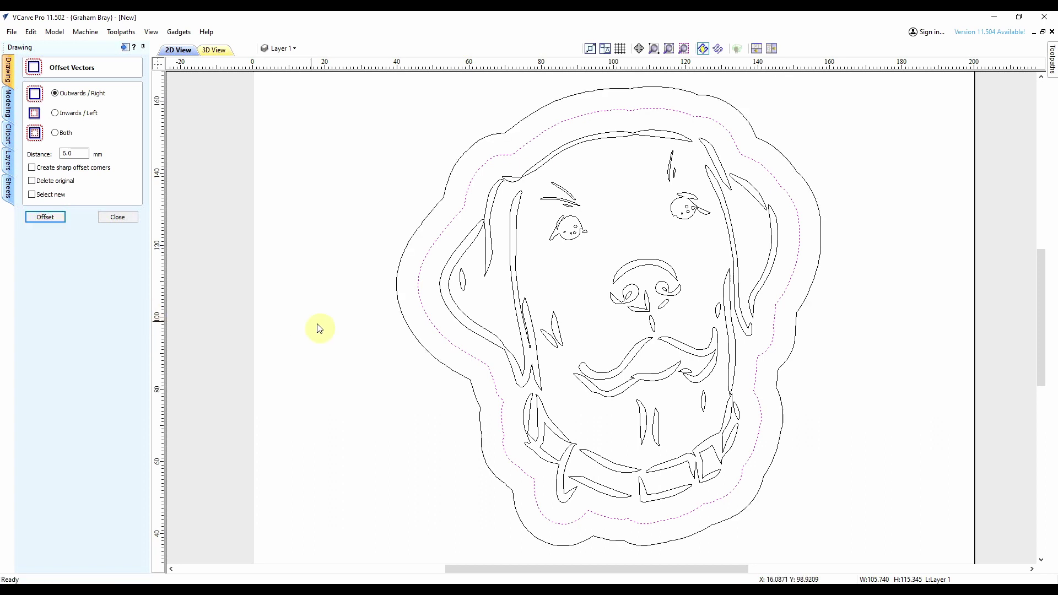
pyautogui.click(118, 216)
pyautogui.click(423, 354)
# Scale the dog drawing and both borders up to about 169 × 183 mm.
pyautogui.scroll(-3, 405, 363)
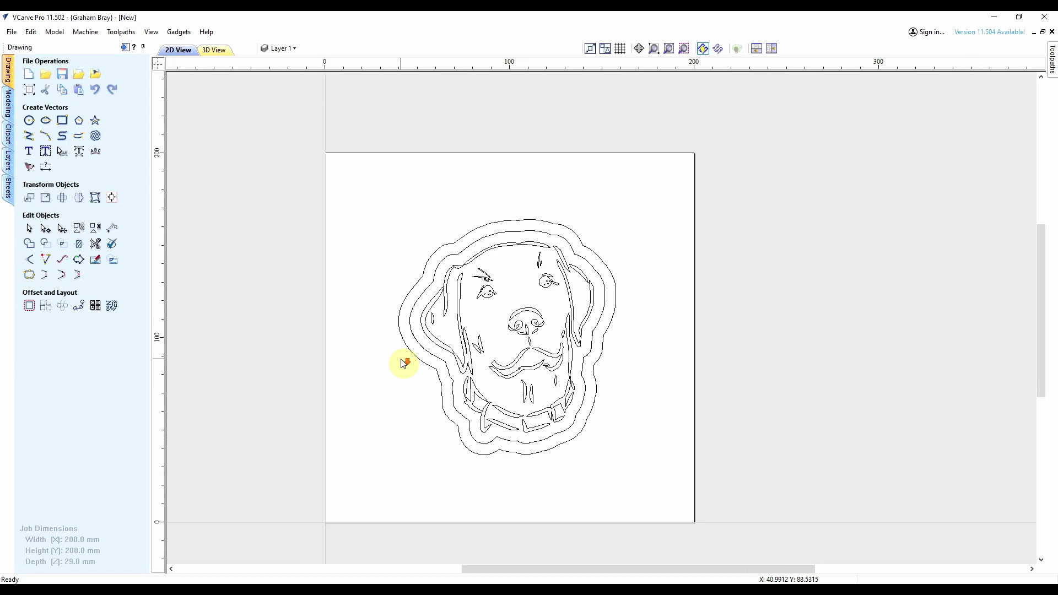
pyautogui.moveTo(349, 183); pyautogui.dragTo(647, 471)
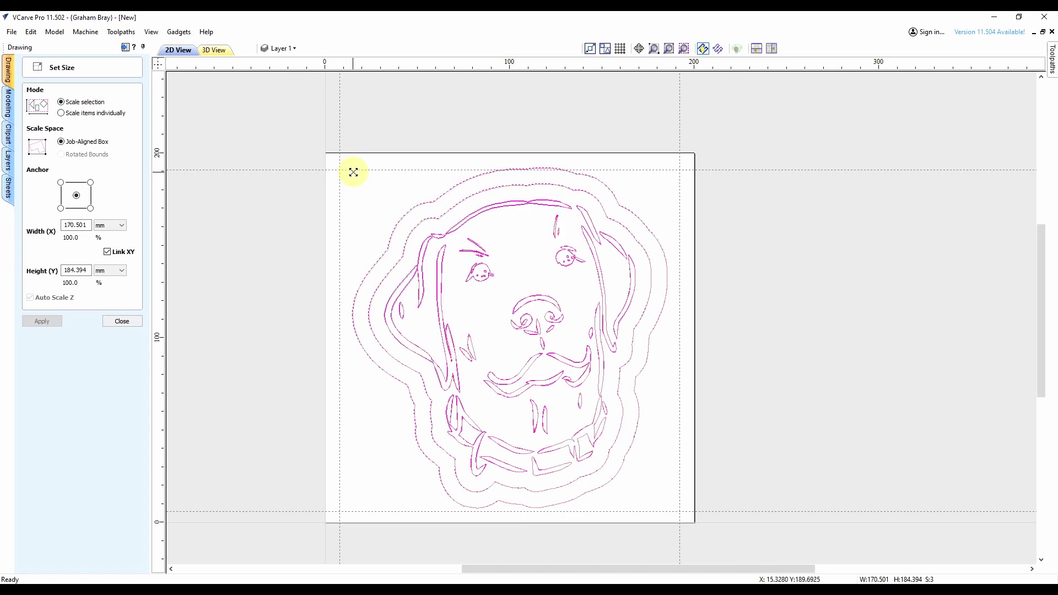
pyautogui.moveTo(354, 172); pyautogui.dragTo(355, 179)
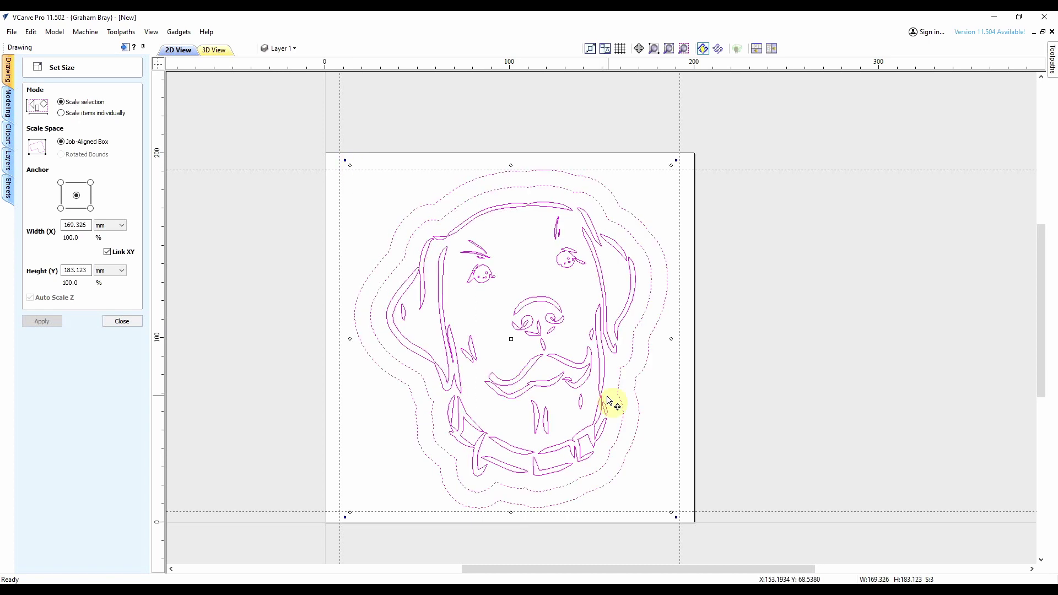
pyautogui.press('Escape')
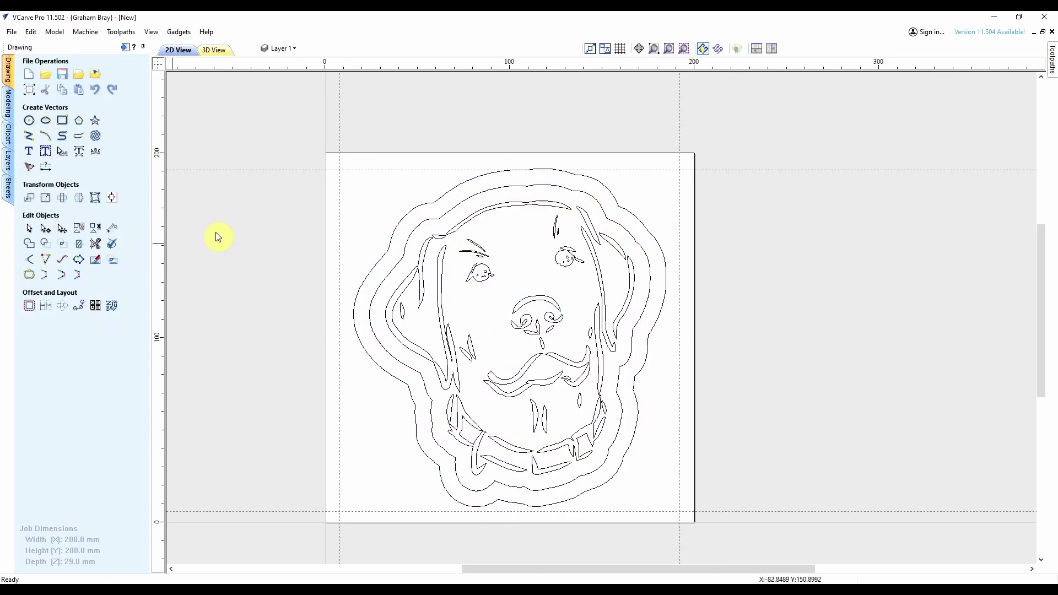
# Select the outermost dog contour and start a 2D Profile toolpath.
pyautogui.click(126, 47)
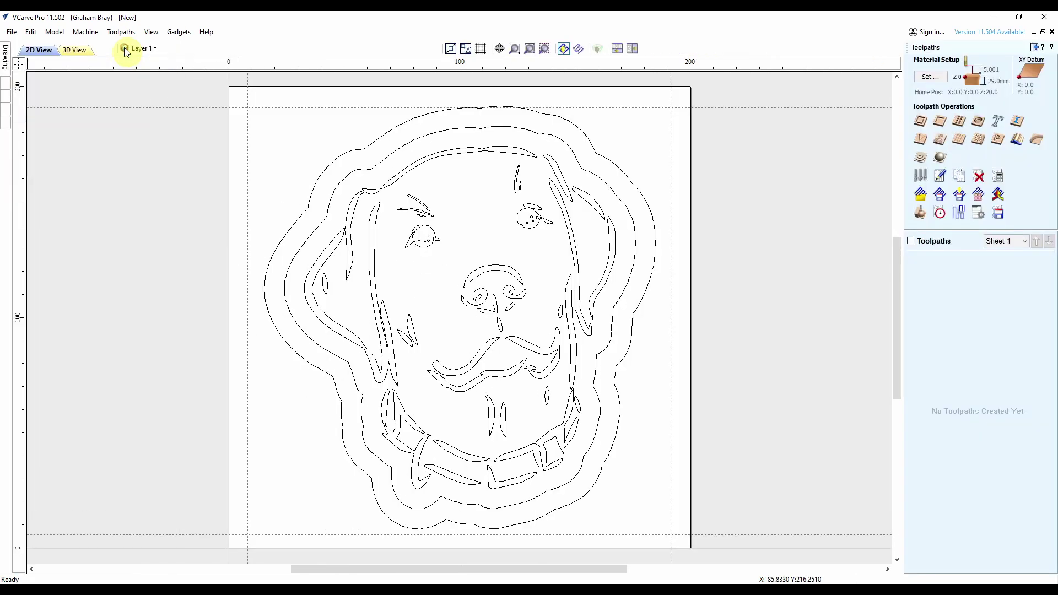
pyautogui.click(587, 138)
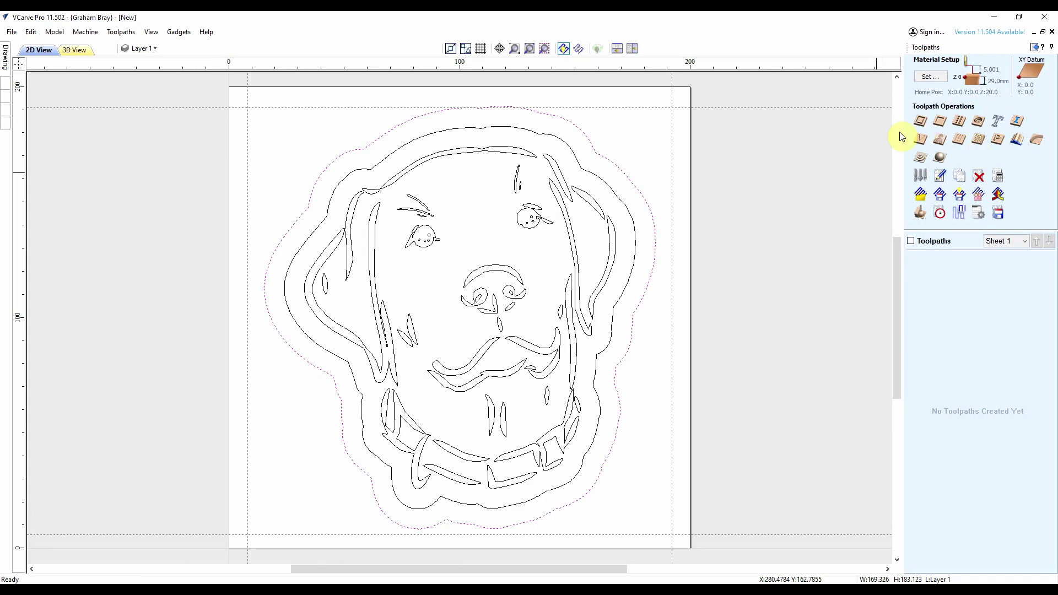
pyautogui.click(920, 121)
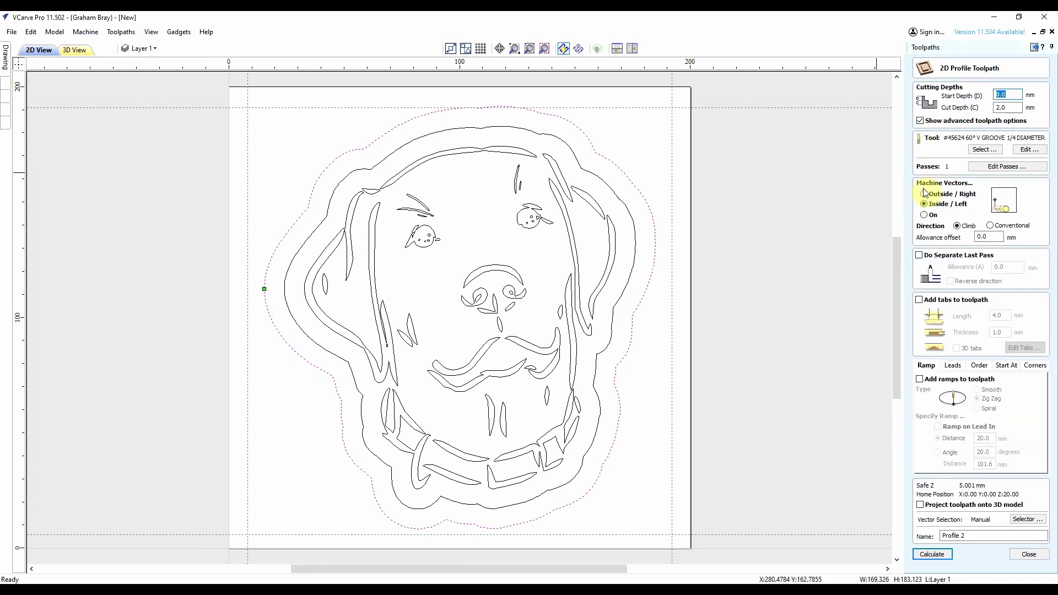
# Choose the #46438 1/4" downcut spiral bit with feed rate 120 inches/min.
pyautogui.click(989, 152)
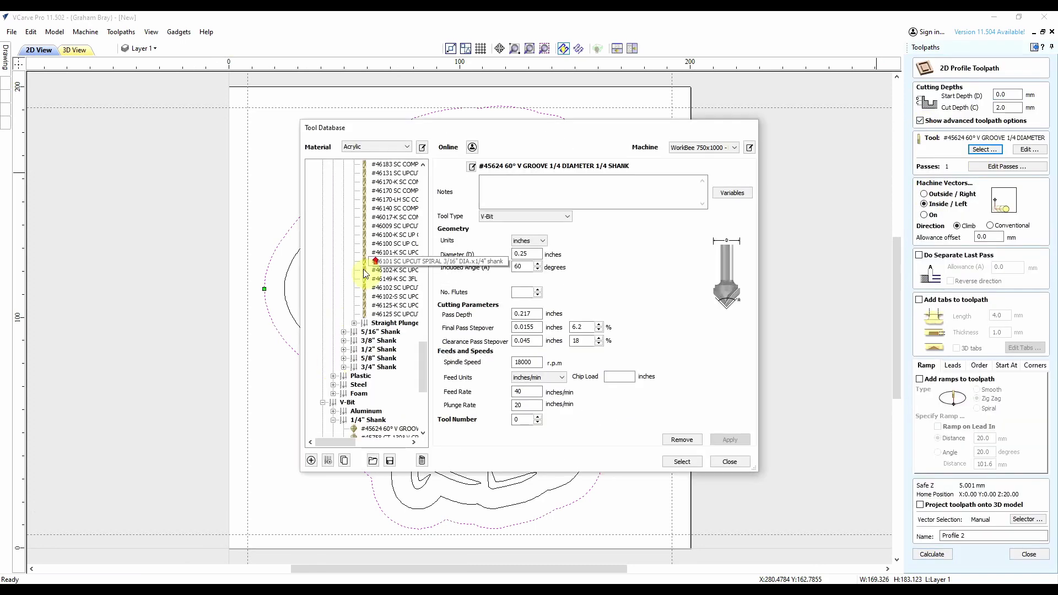
pyautogui.scroll(5, 380, 275)
pyautogui.scroll(5, 383, 246)
pyautogui.click(393, 243)
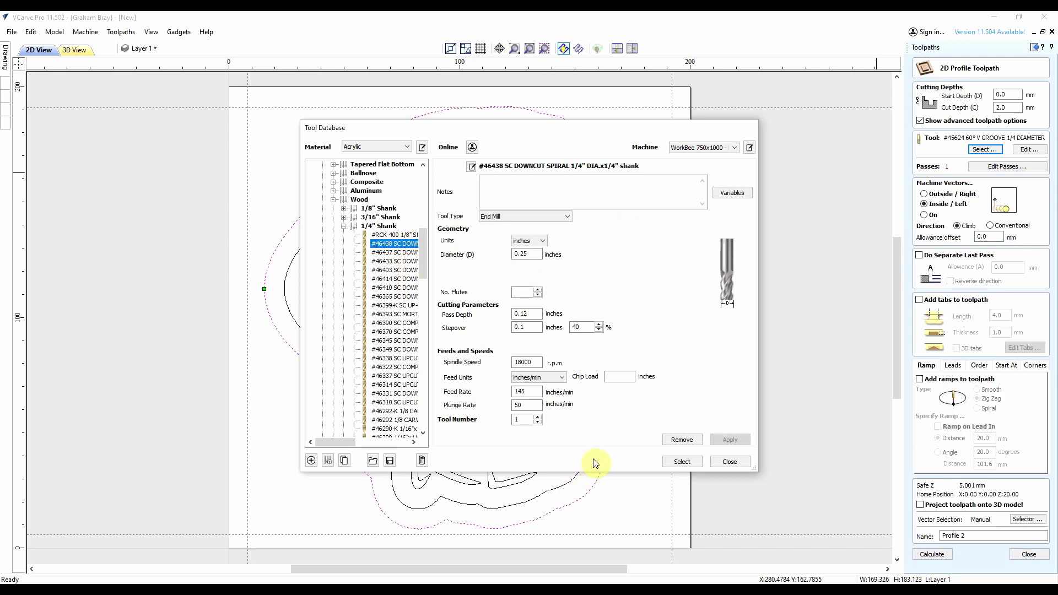
pyautogui.doubleClick(529, 391)
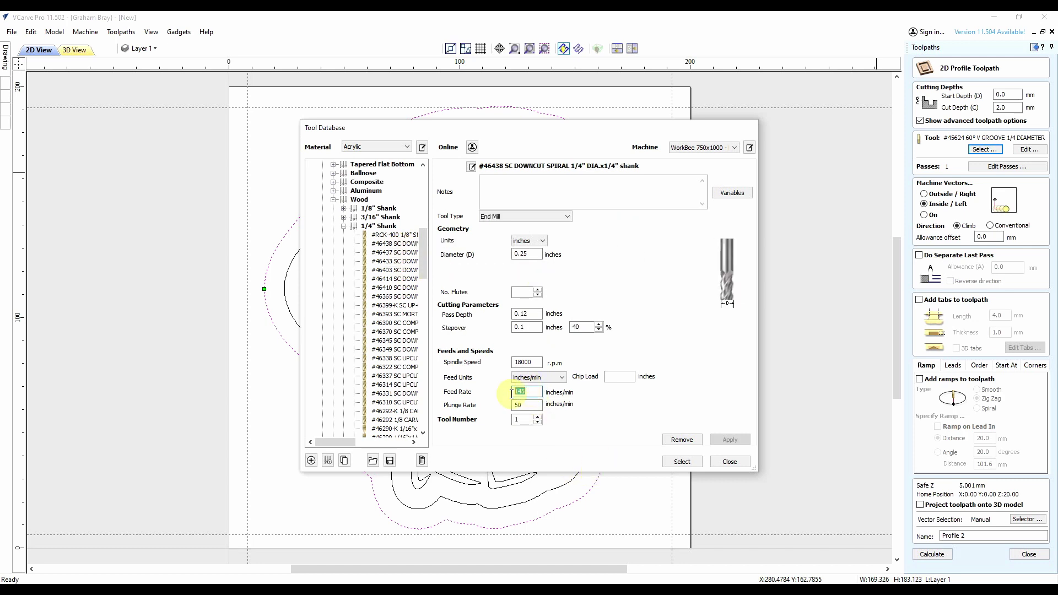
pyautogui.write('120')
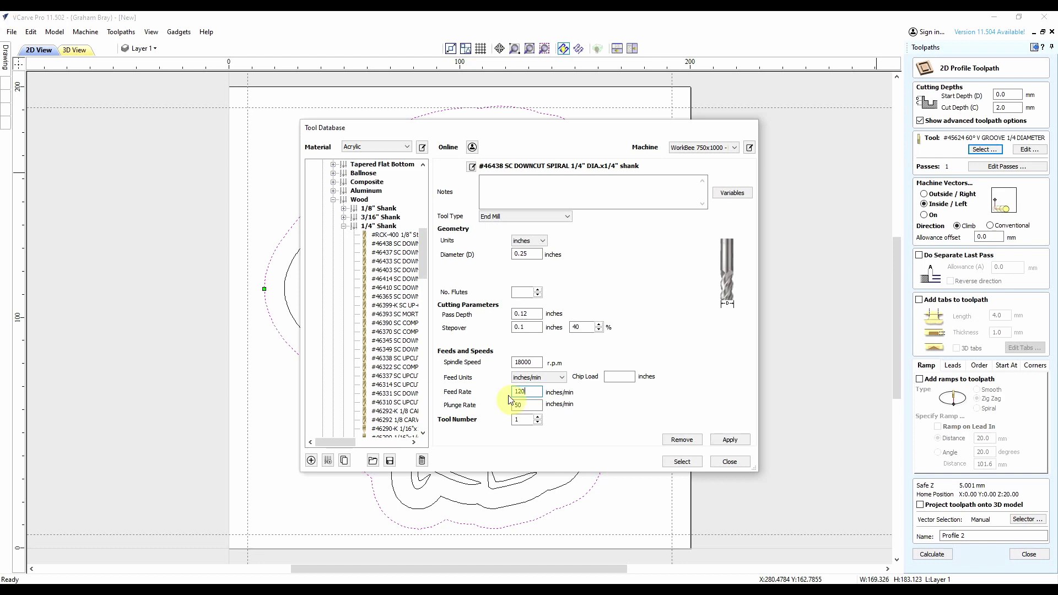
pyautogui.click(682, 462)
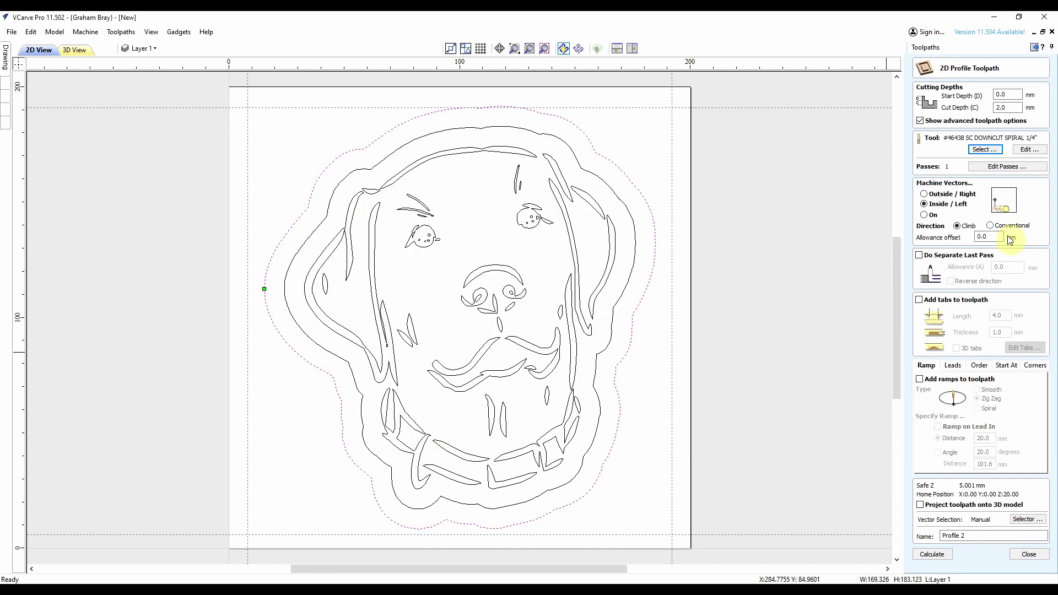
# Set the profile to cut 23 mm deep in 11 passes on the outside.
pyautogui.click(1016, 109)
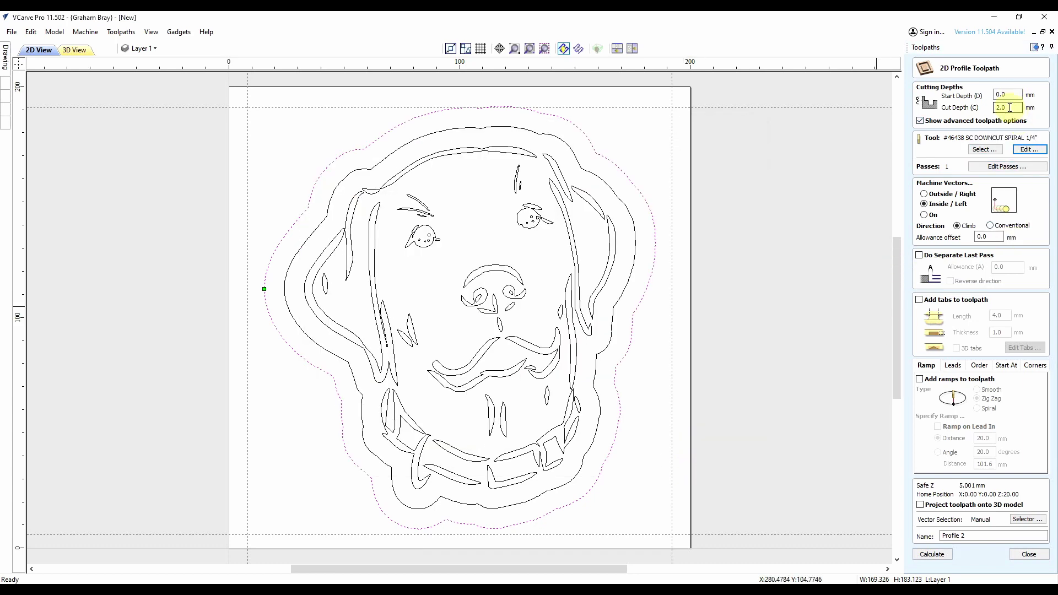
pyautogui.moveTo(1011, 108); pyautogui.dragTo(965, 106)
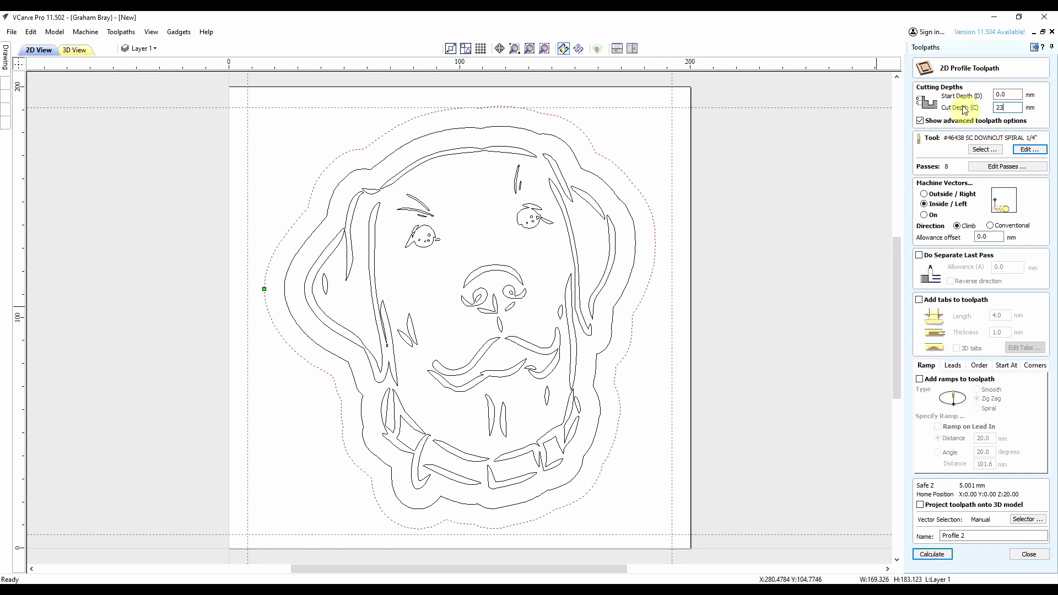
pyautogui.click(1019, 166)
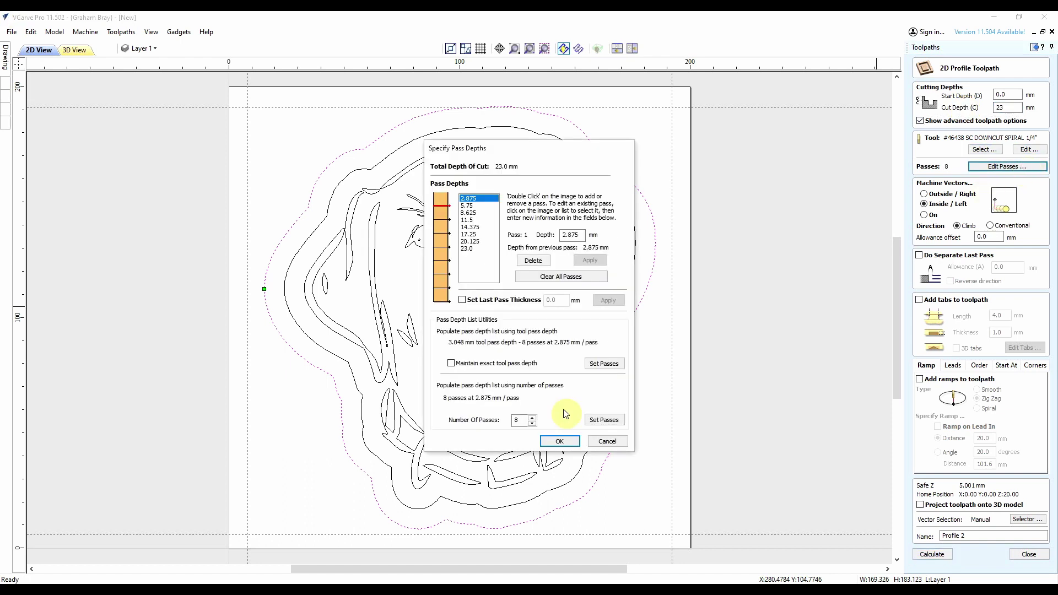
pyautogui.click(533, 418)
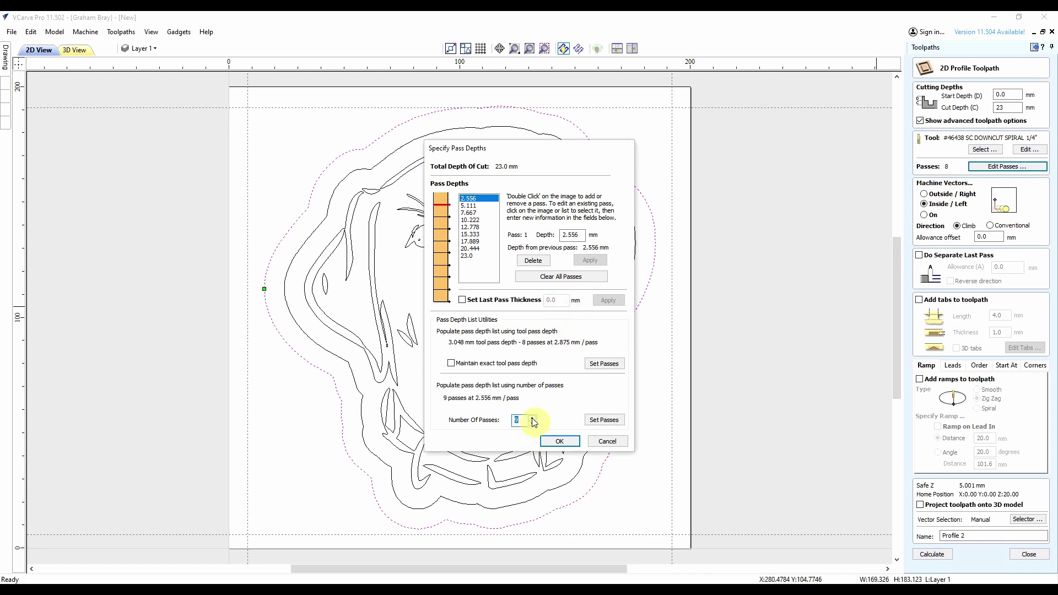
pyautogui.click(533, 418)
pyautogui.click(534, 418)
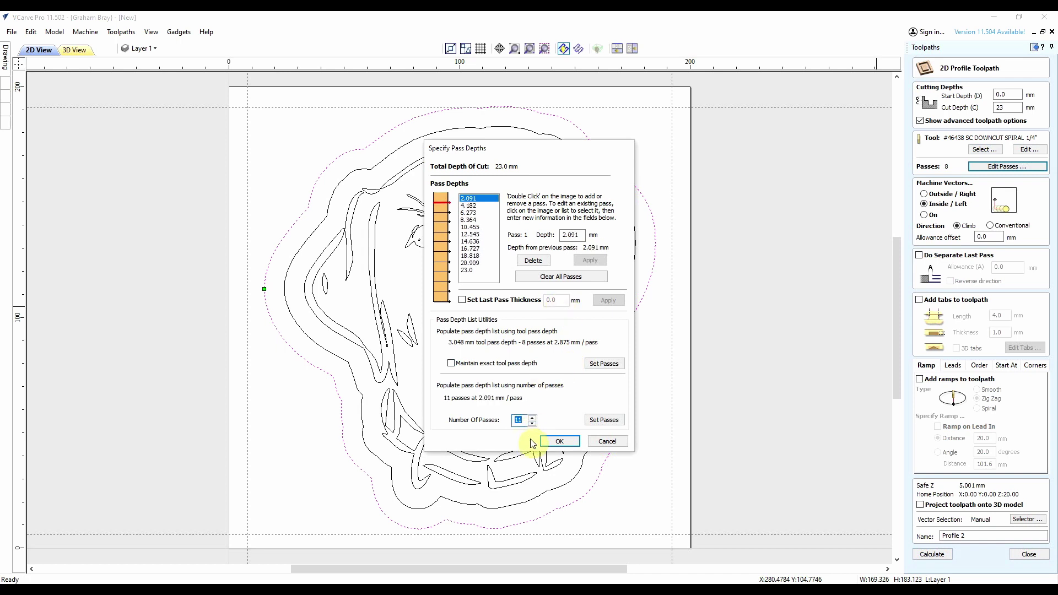
pyautogui.click(561, 441)
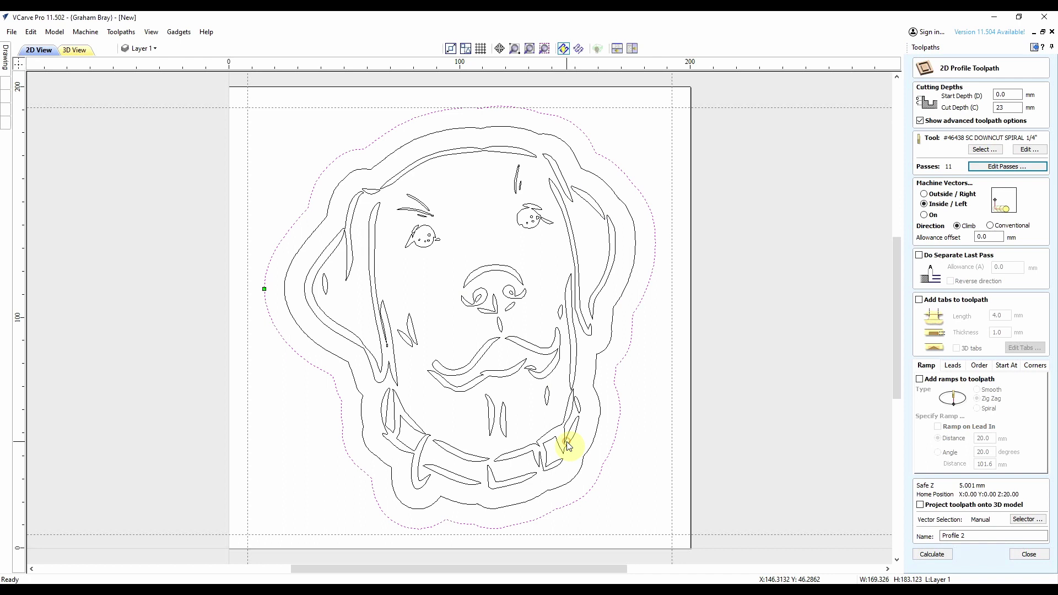
pyautogui.click(926, 195)
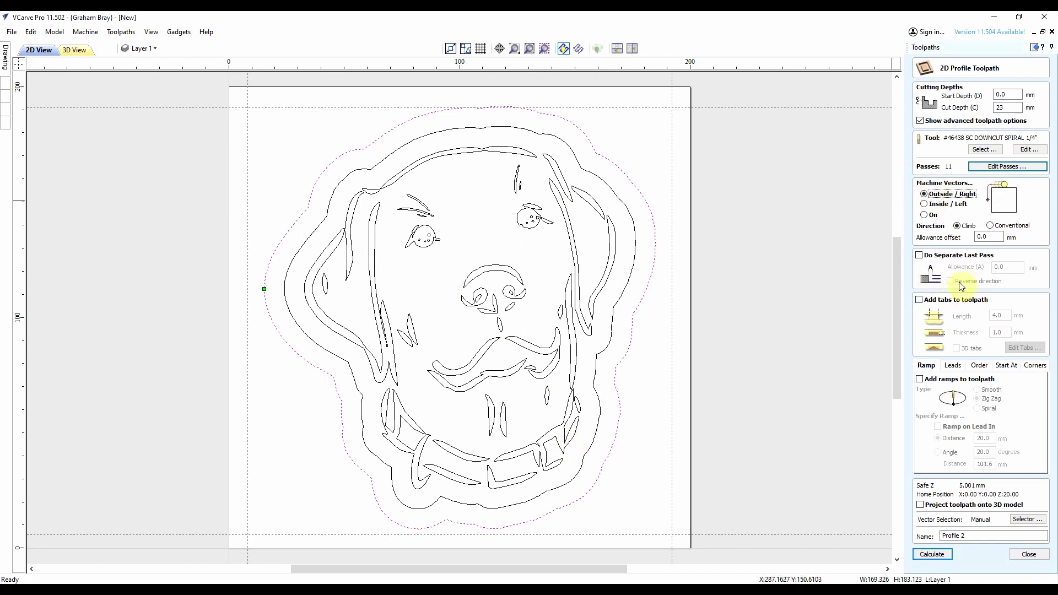
# Name it 'Outside Profile', calculate it and play the 3D cutting preview.
pyautogui.click(944, 535)
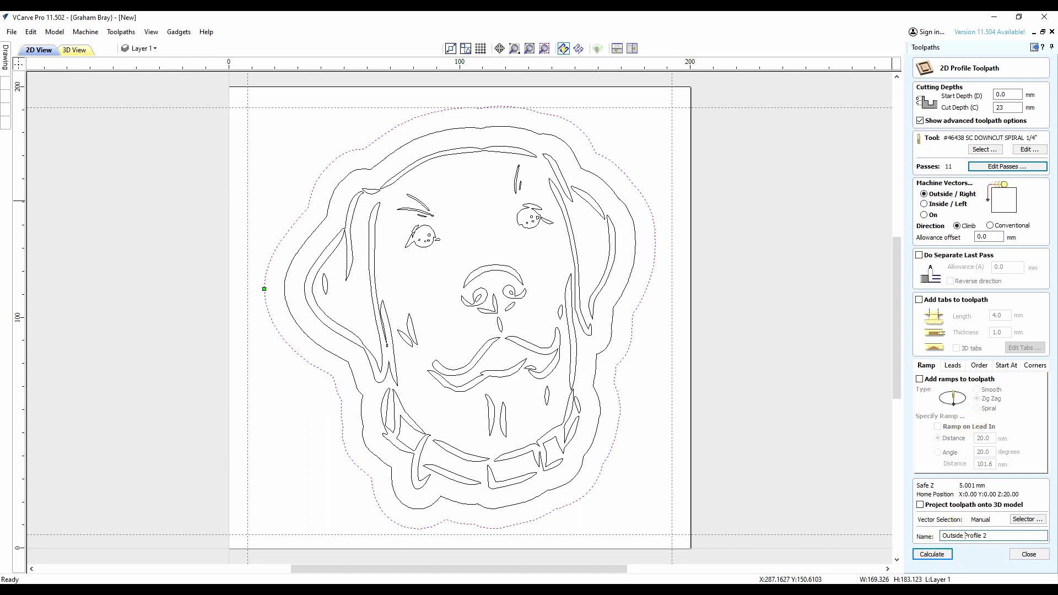
pyautogui.click(932, 555)
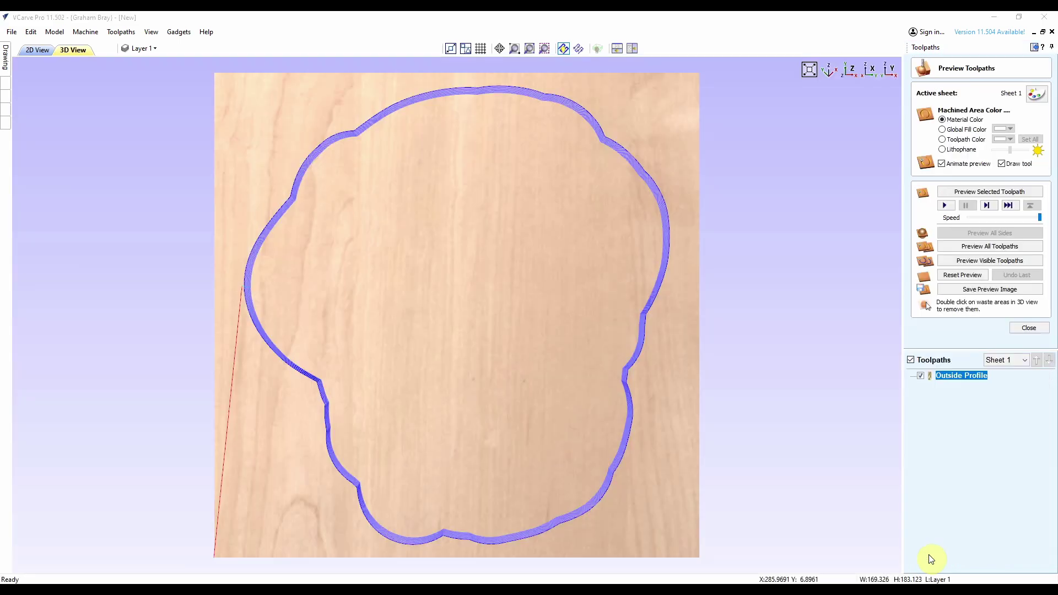
pyautogui.click(949, 207)
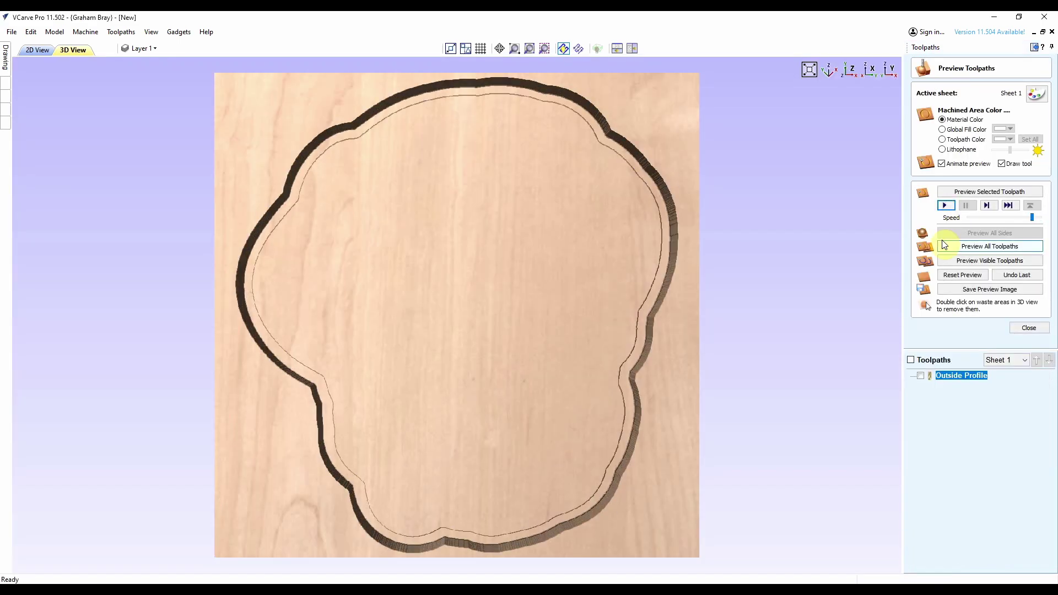
pyautogui.click(1006, 375)
pyautogui.click(1029, 328)
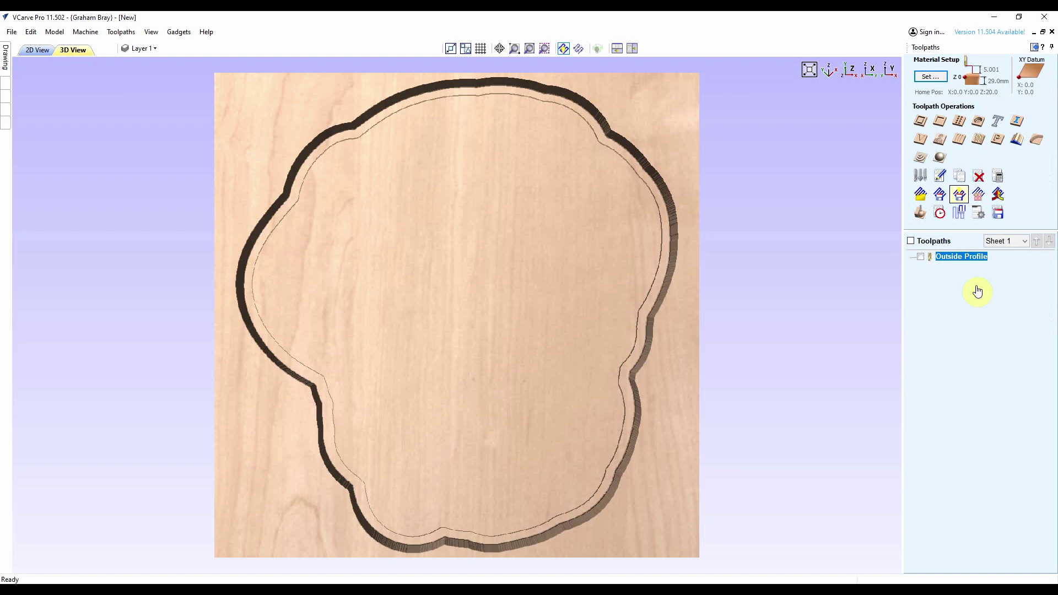
pyautogui.click(132, 87)
pyautogui.click(38, 49)
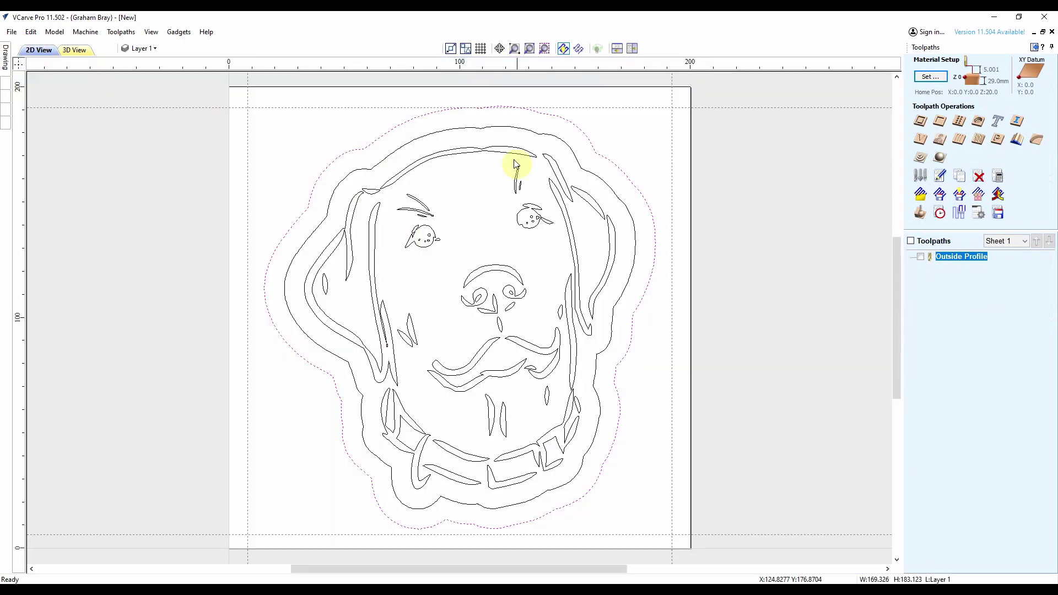
# Start a pocket toolpath on the inner offset outline using the downcut spiral bit.
pyautogui.click(513, 132)
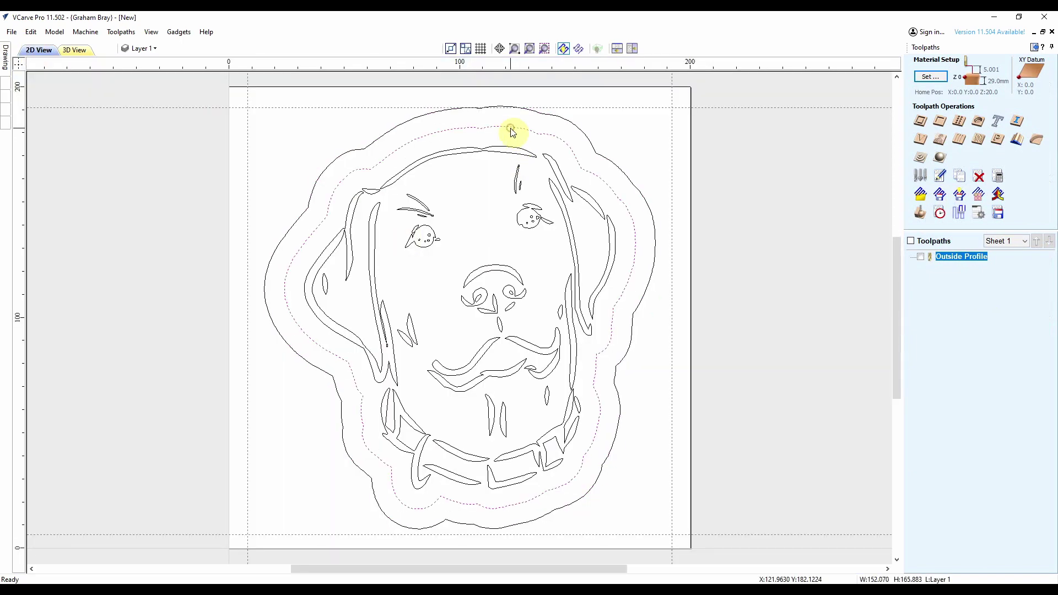
pyautogui.click(944, 126)
pyautogui.click(1021, 96)
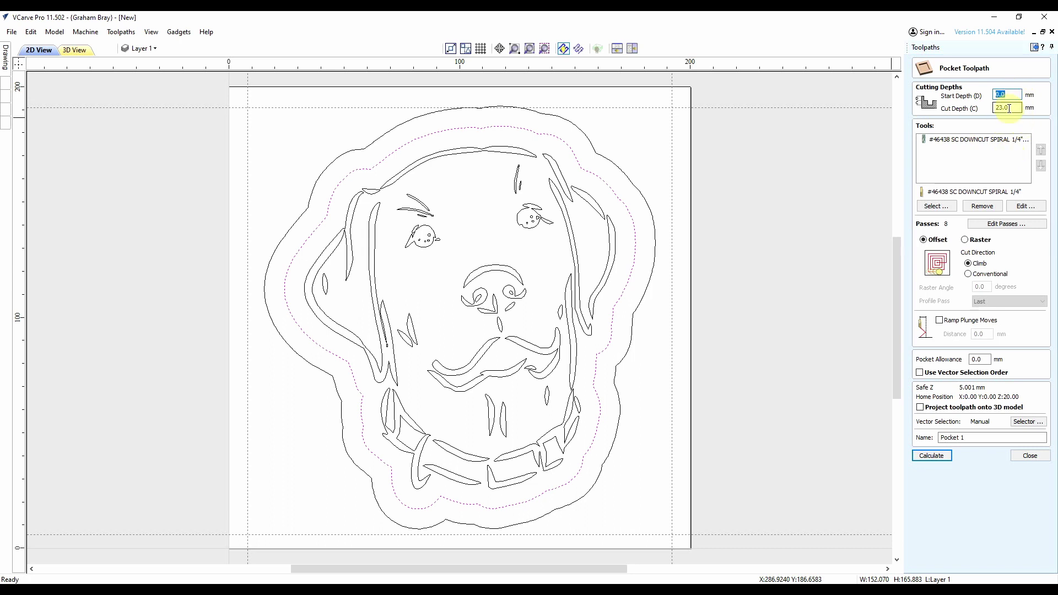
pyautogui.click(947, 142)
# Set the pocket to reach 23 mm depth in 11 passes.
pyautogui.click(1002, 224)
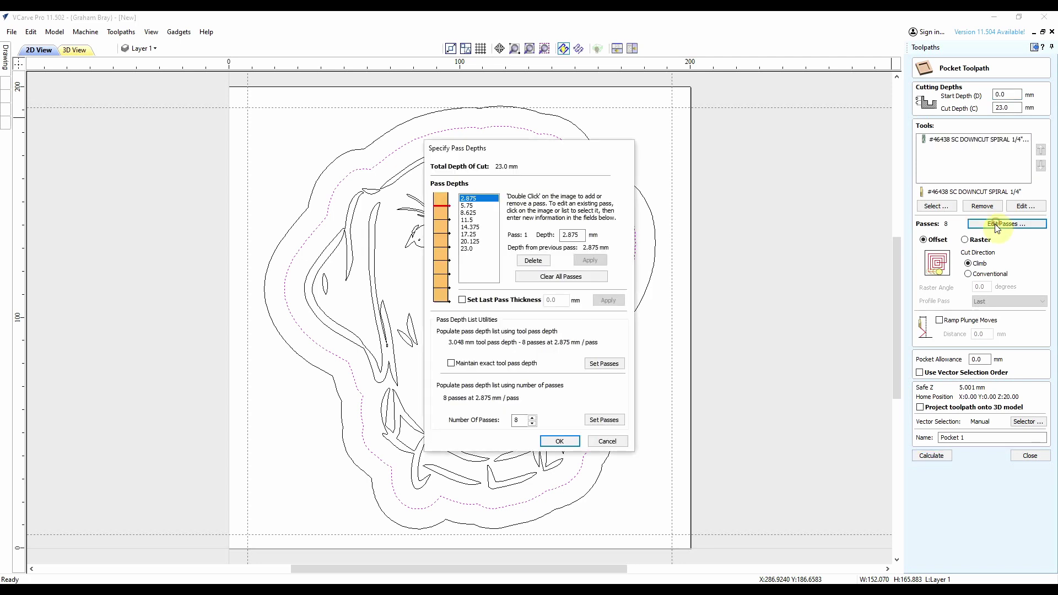
pyautogui.click(533, 418)
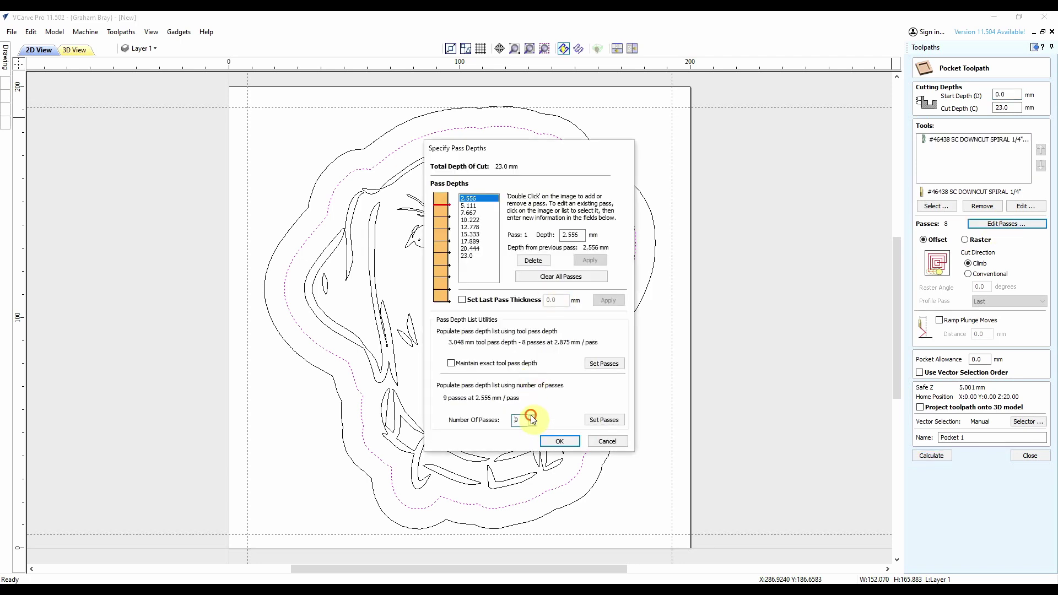
pyautogui.click(533, 418)
pyautogui.click(532, 418)
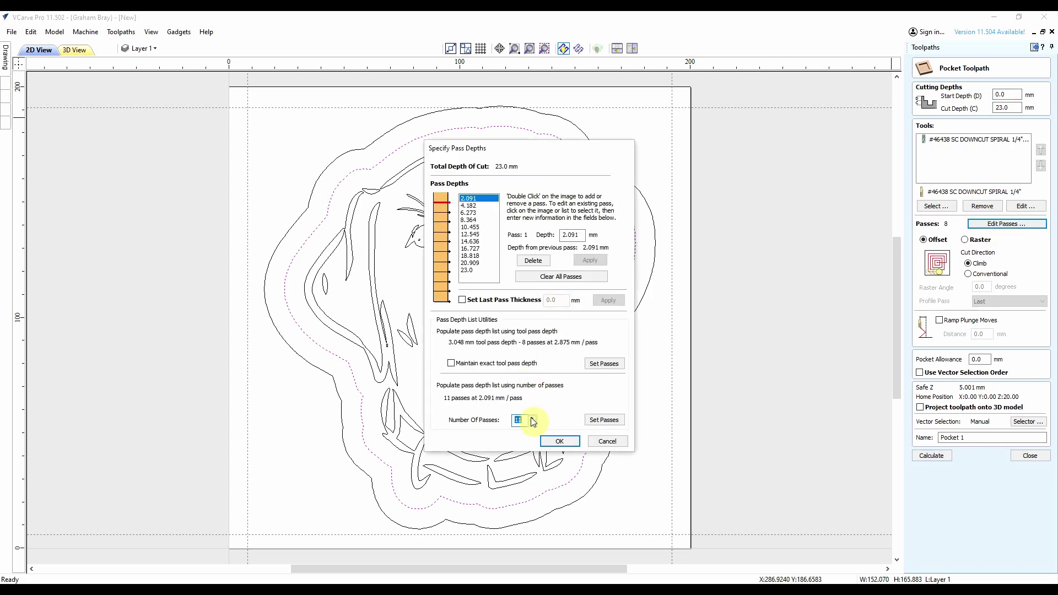
pyautogui.click(560, 441)
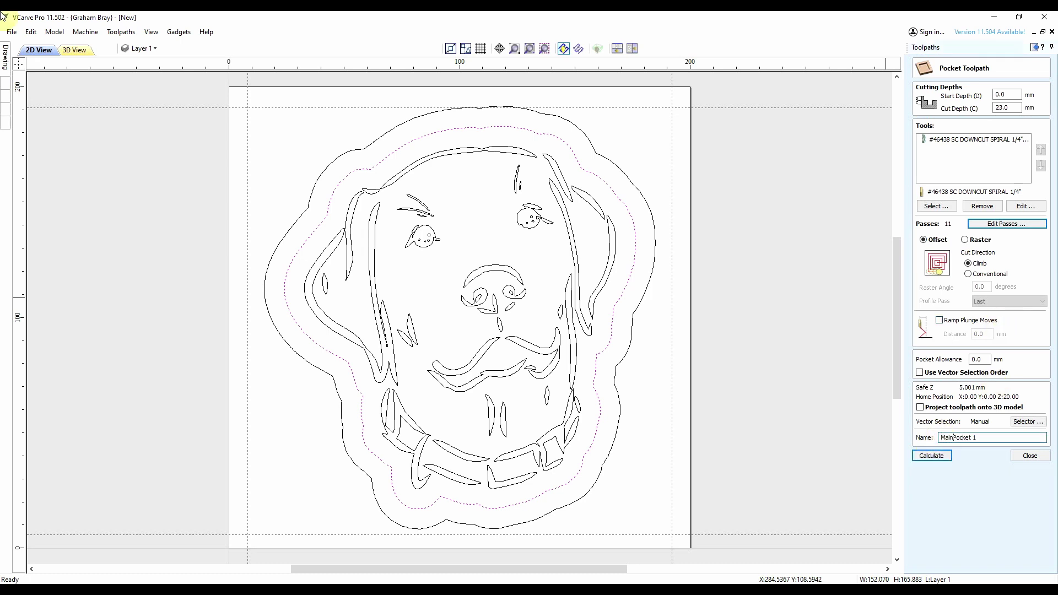
# Calculate 'Main Pocket 1' and play its pocket-cutting simulation in 3D.
pyautogui.click(932, 455)
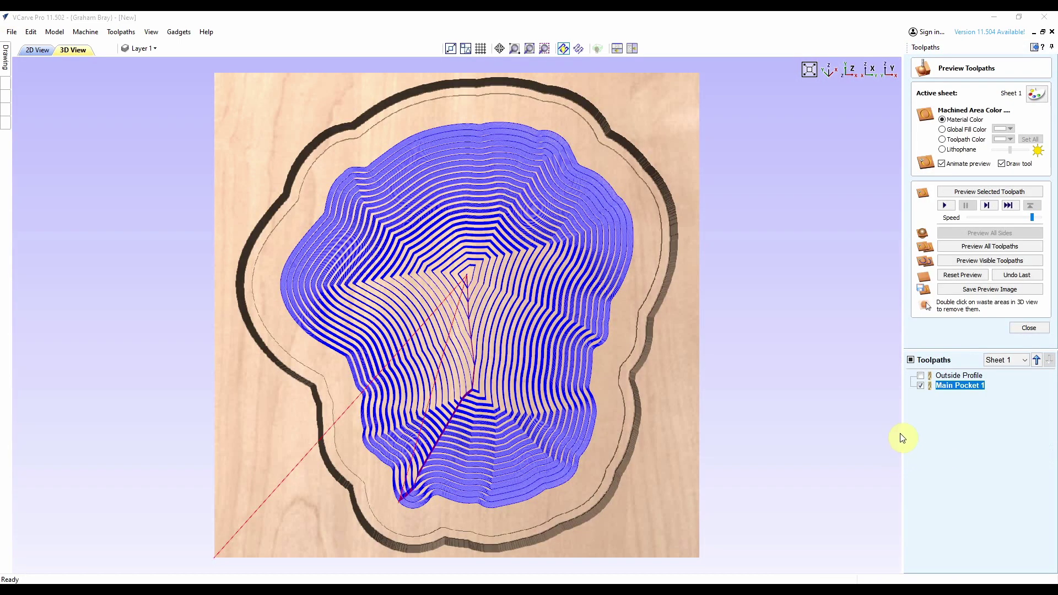
pyautogui.click(946, 205)
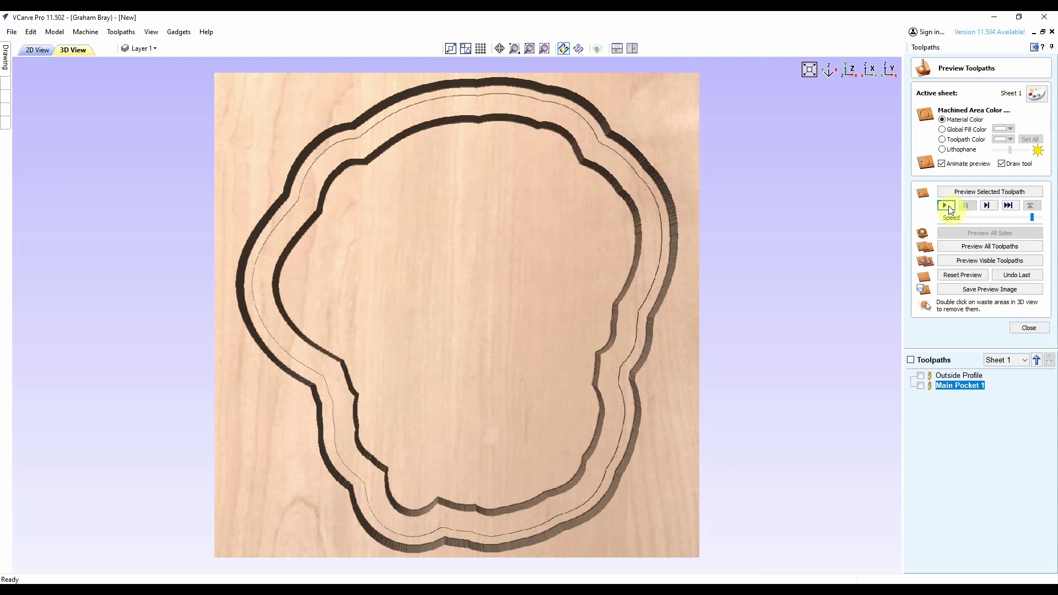
pyautogui.click(1030, 329)
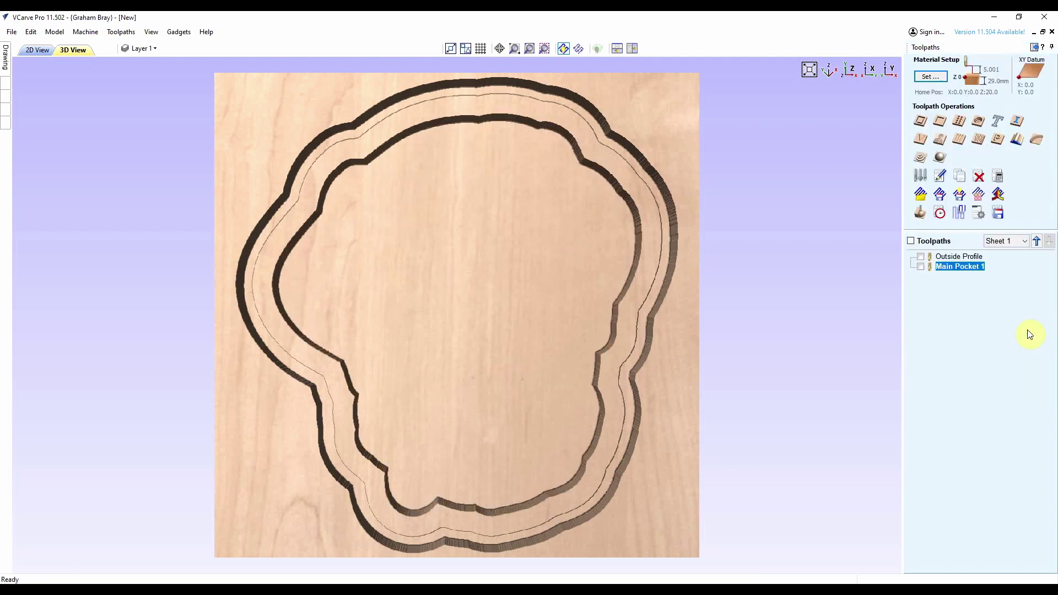
# Calculate 'V-Carve 1' on the dog's inner line work with the 60° V-groove bit.
pyautogui.click(34, 50)
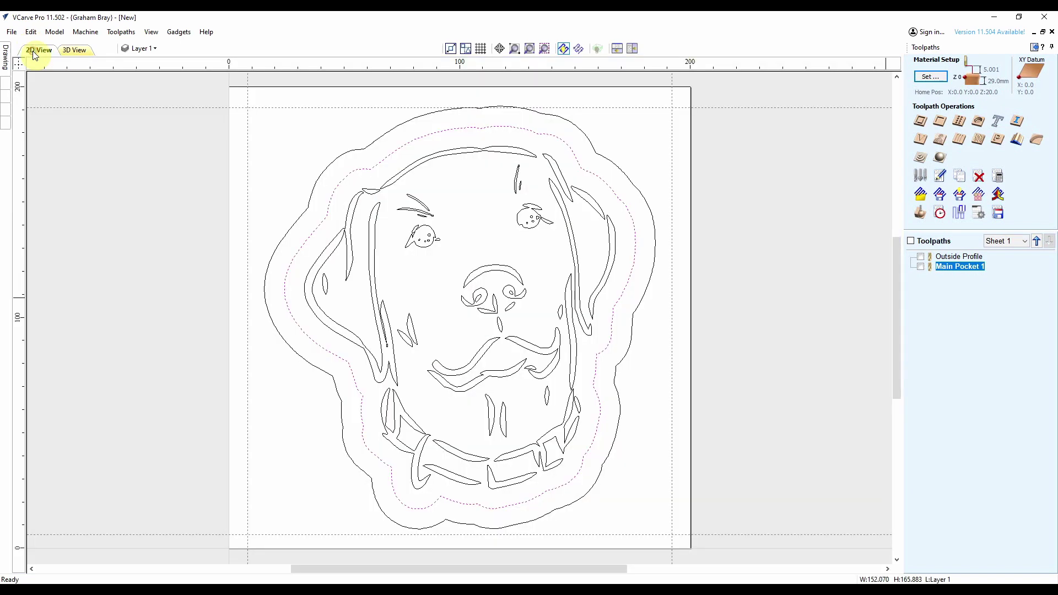
pyautogui.click(490, 274)
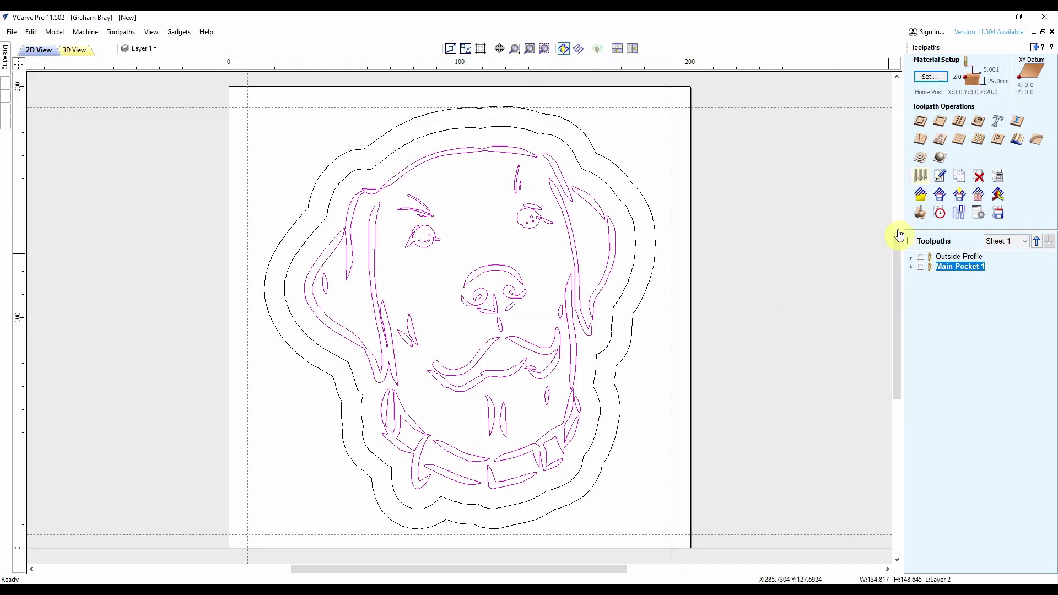
pyautogui.click(922, 141)
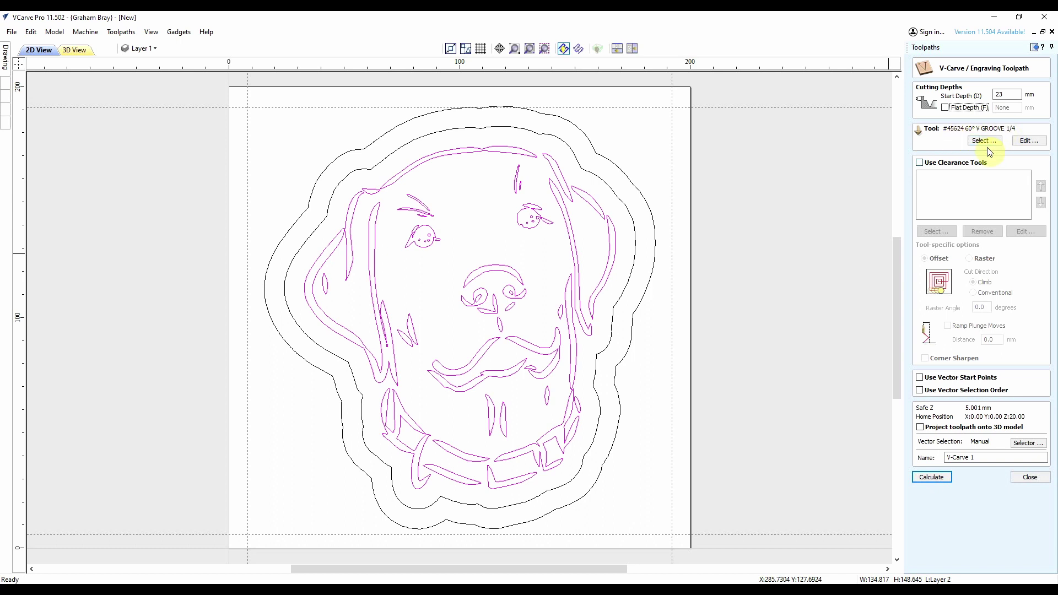
pyautogui.click(932, 477)
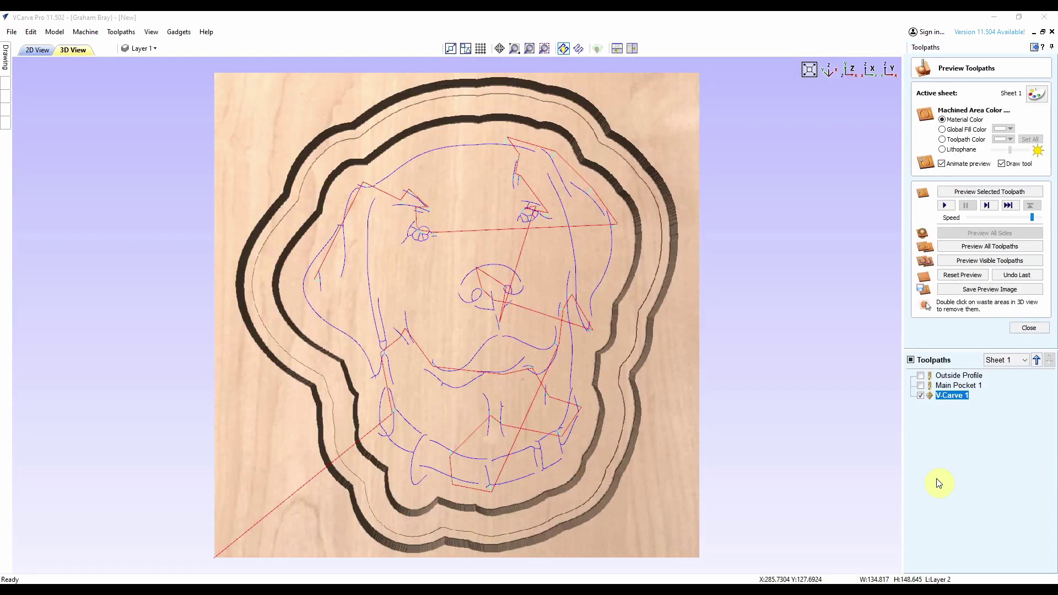
# Simulate V-Carve 1 at a slower speed so the dog's face carves into the pocketed rim.
pyautogui.click(1032, 219)
pyautogui.click(945, 205)
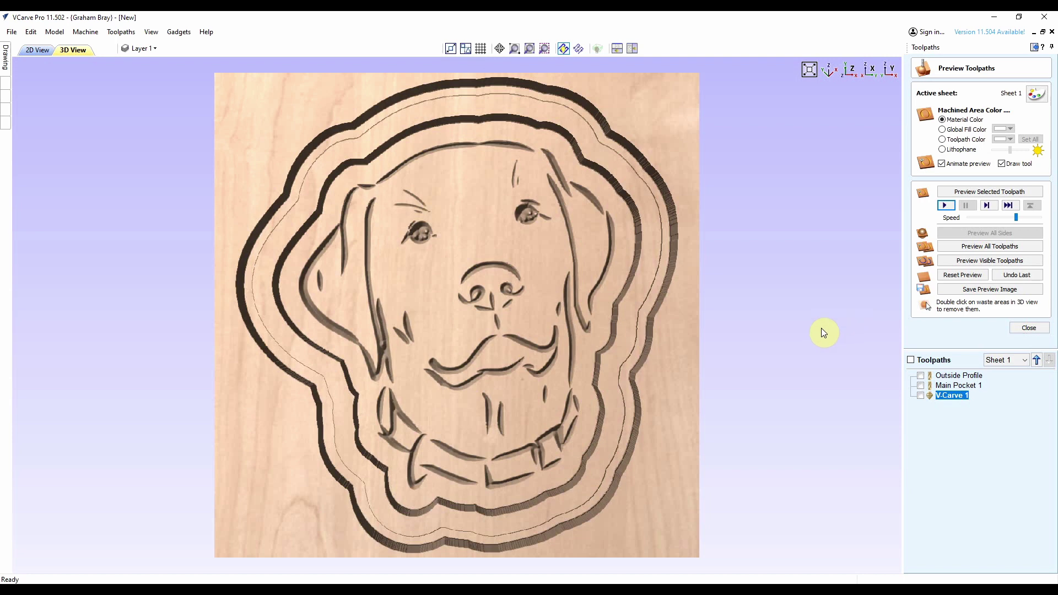
pyautogui.click(1033, 330)
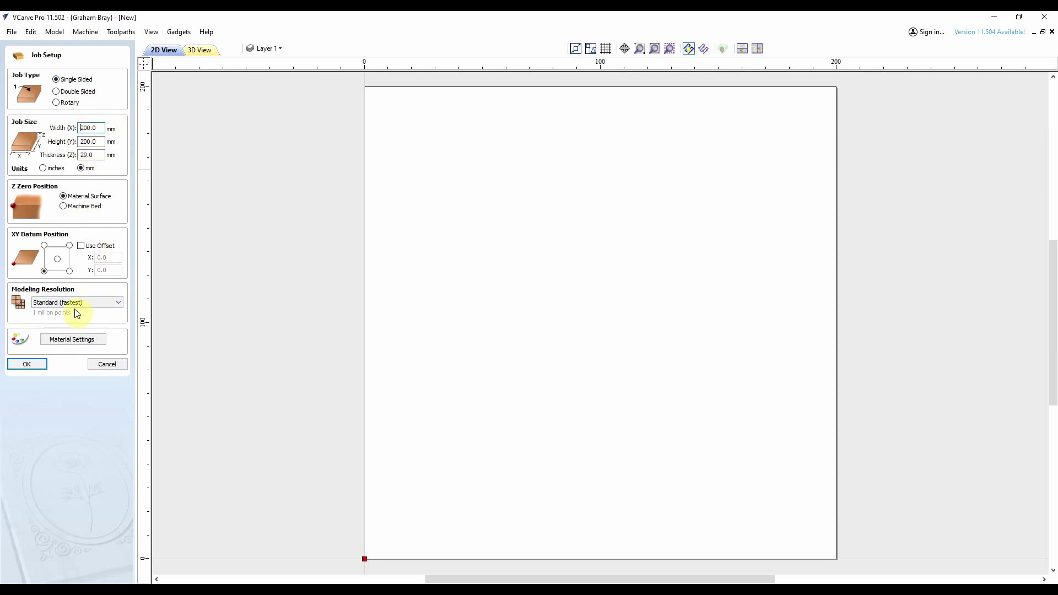
# Accept the 200 × 200 mm job setup and draw a 174 mm circle at the sheet centre.
pyautogui.click(27, 365)
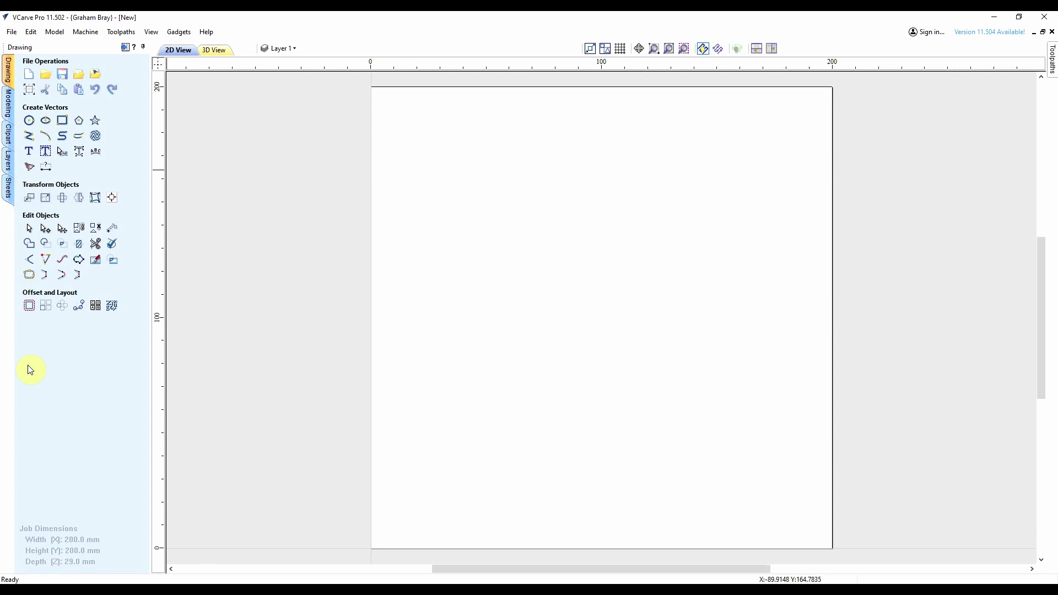
pyautogui.click(28, 121)
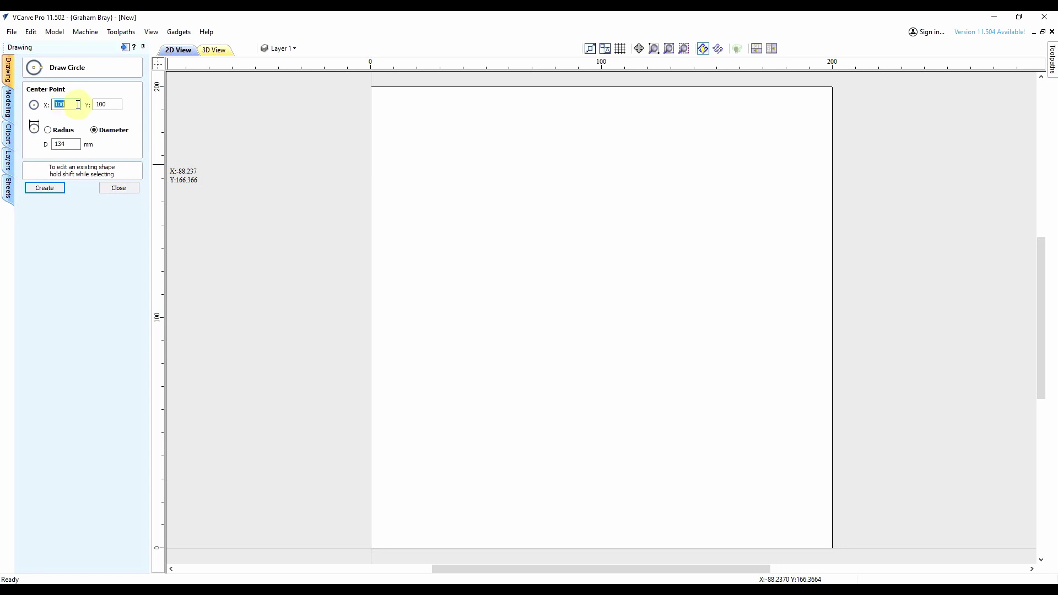
pyautogui.click(69, 149)
pyautogui.moveTo(67, 143); pyautogui.dragTo(48, 143)
pyautogui.click(46, 188)
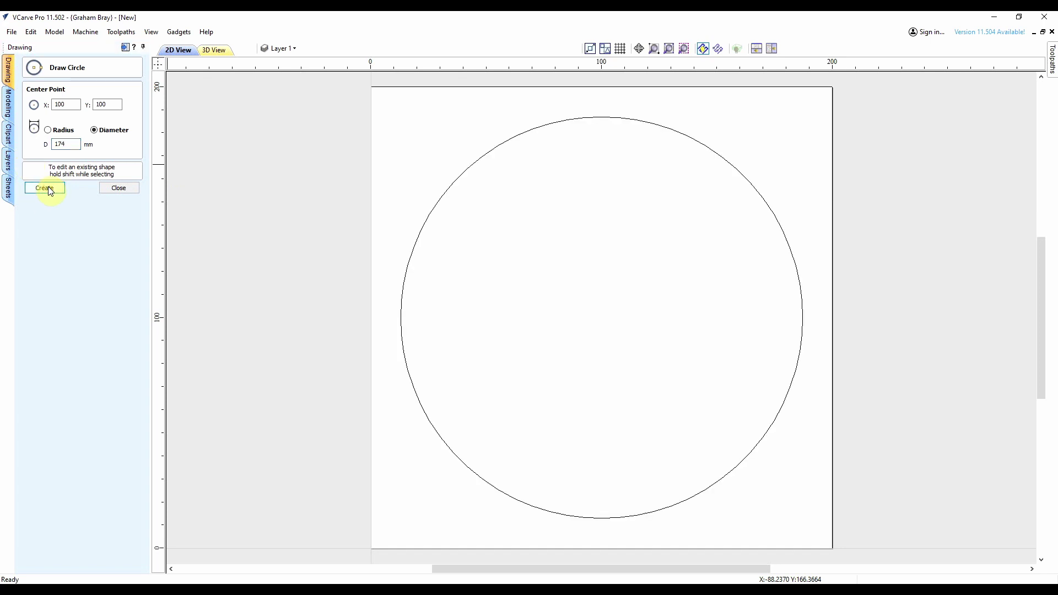
pyautogui.click(119, 188)
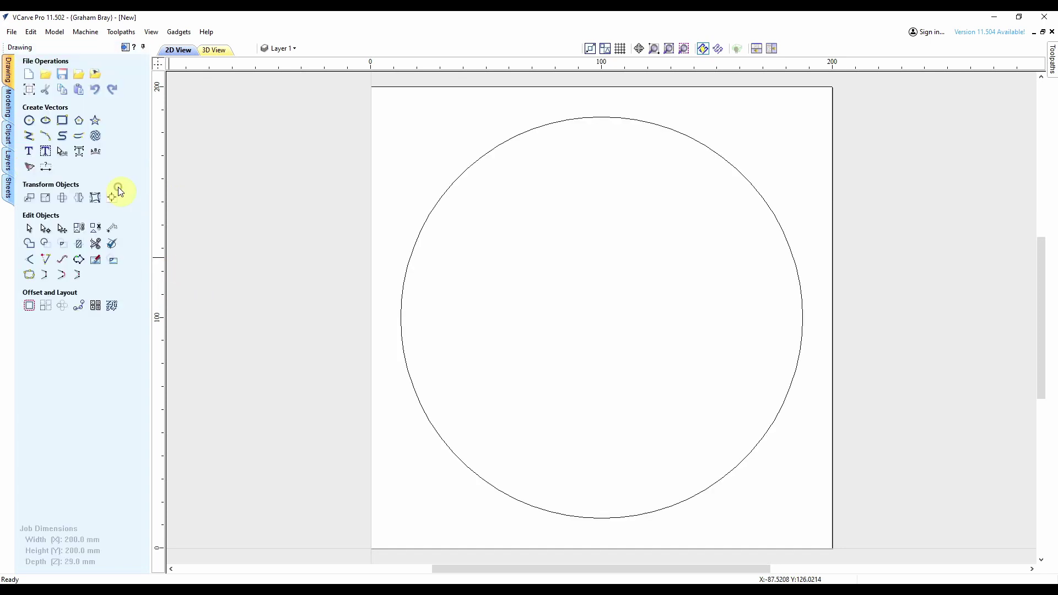
# Offset the 174 mm circle 6 mm outward.
pyautogui.click(34, 241)
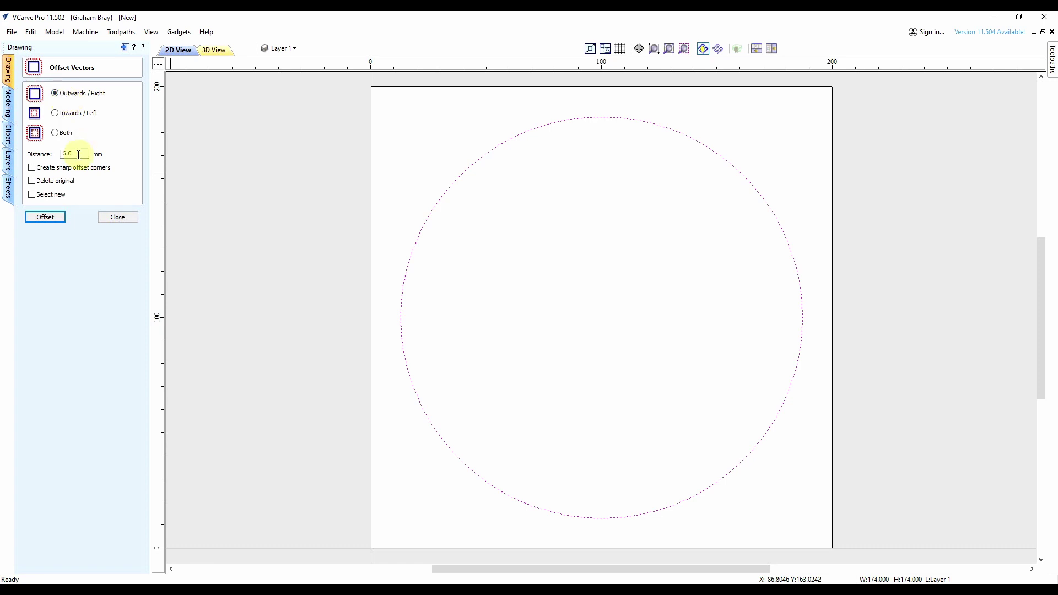
pyautogui.click(45, 217)
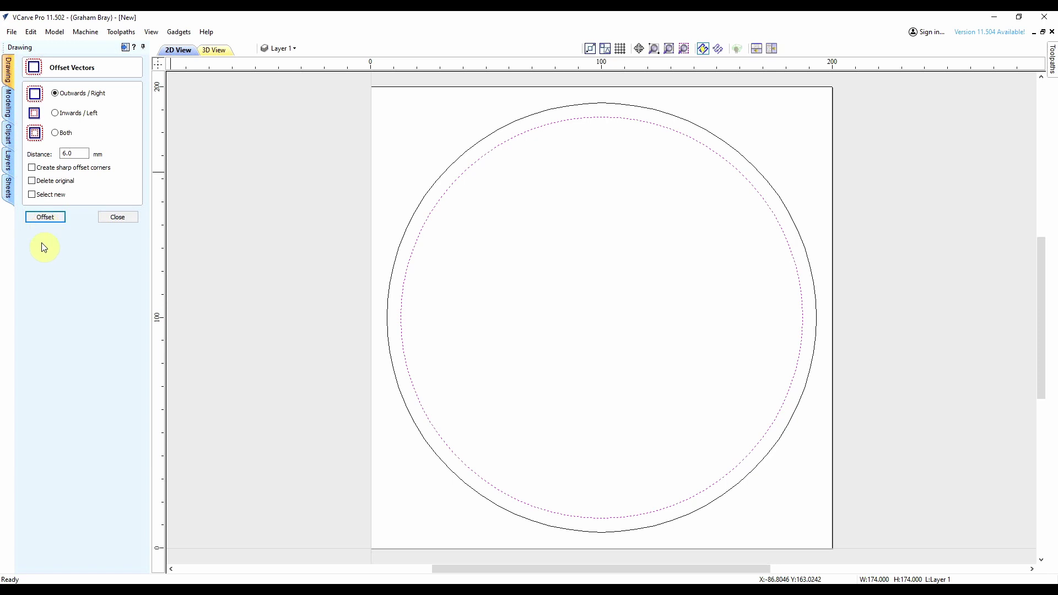
pyautogui.click(116, 218)
pyautogui.click(502, 310)
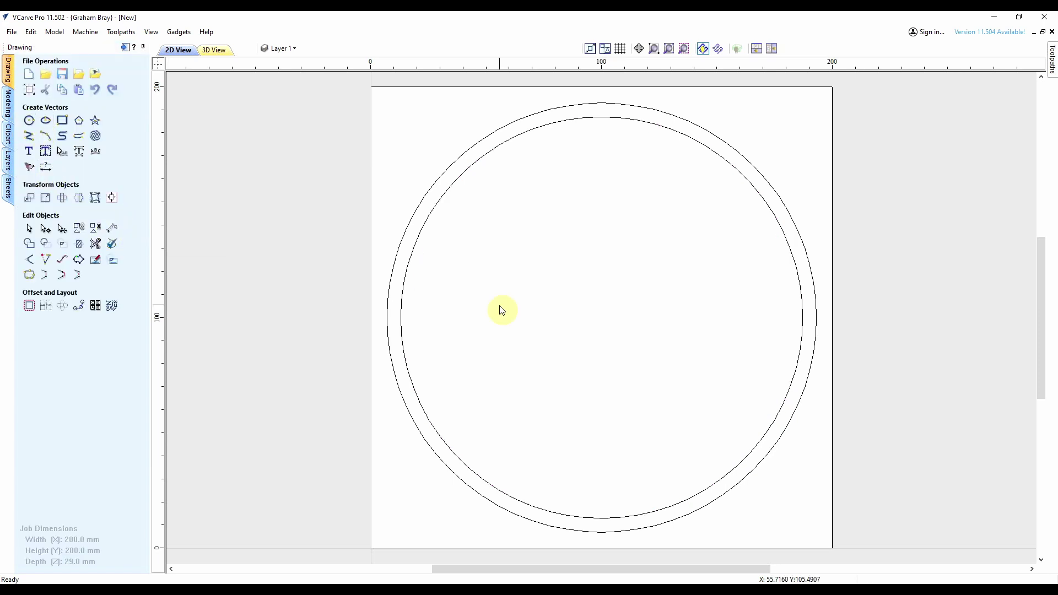
# Draw a concentric inner circle 134 mm in diameter.
pyautogui.click(28, 120)
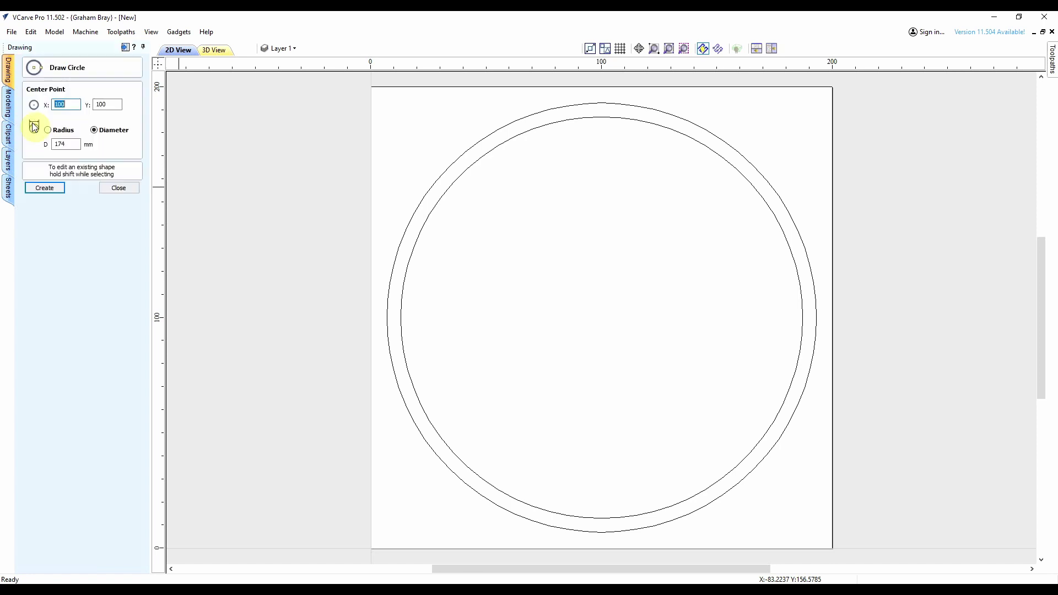
pyautogui.doubleClick(65, 144)
pyautogui.write('134')
pyautogui.press('Return')
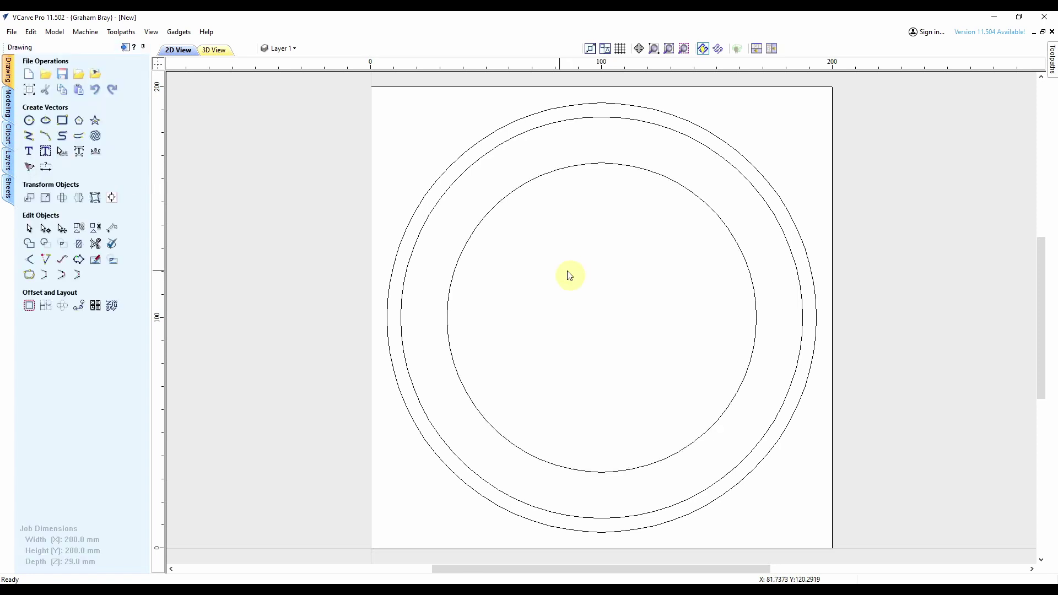
pyautogui.click(508, 202)
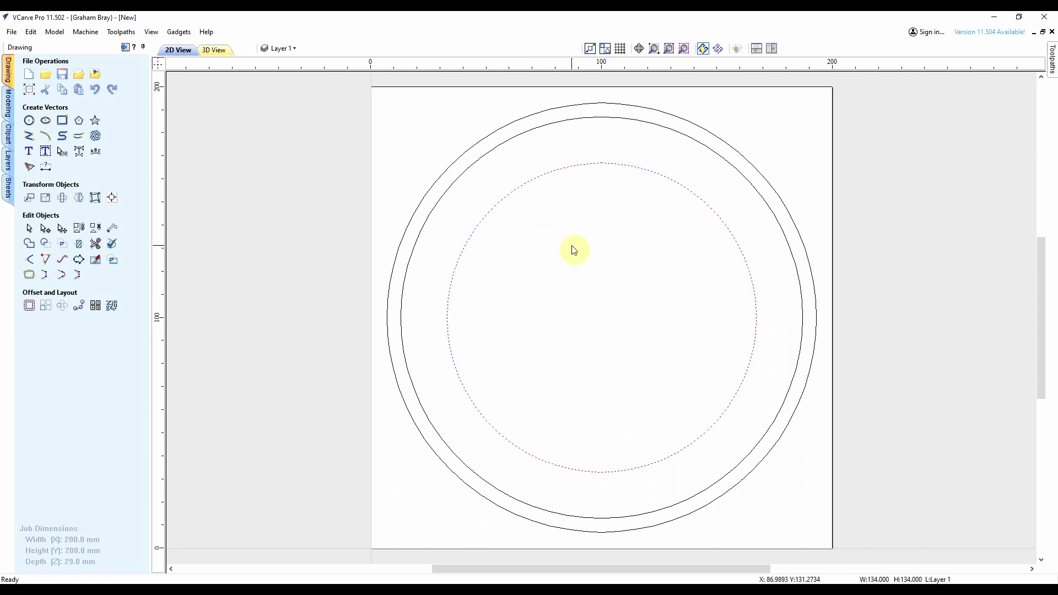
pyautogui.click(543, 295)
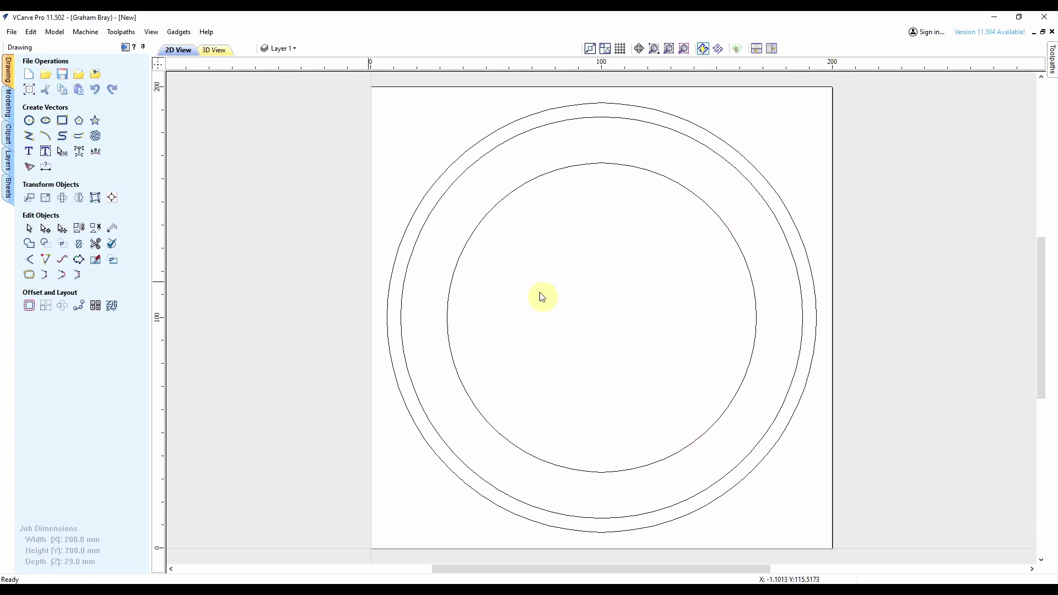
pyautogui.click(63, 121)
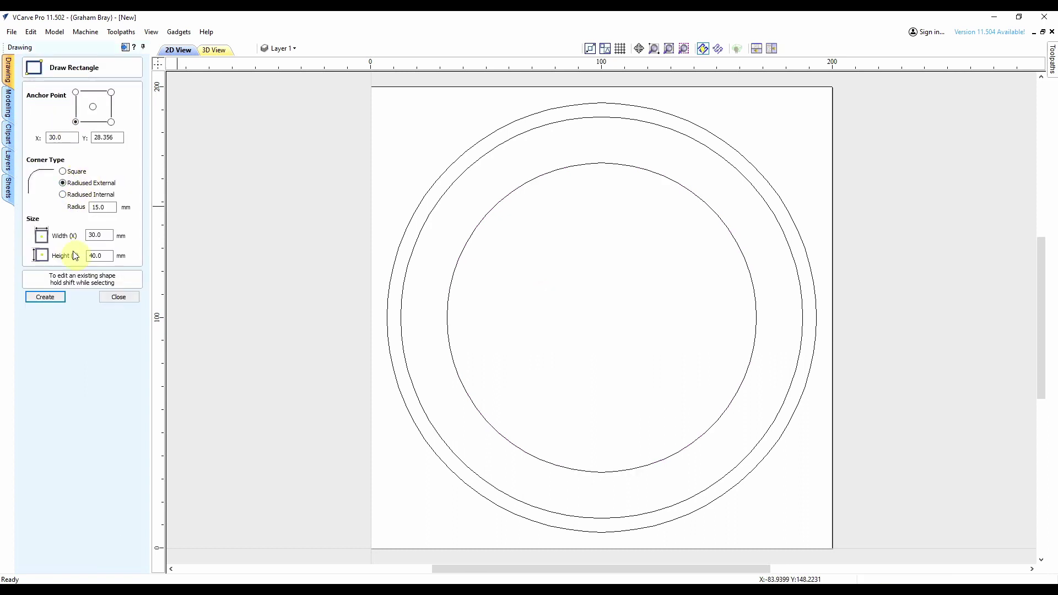
# Create a rounded rectangle and move it off the sheet to the left.
pyautogui.click(105, 255)
pyautogui.click(53, 300)
pyautogui.click(113, 301)
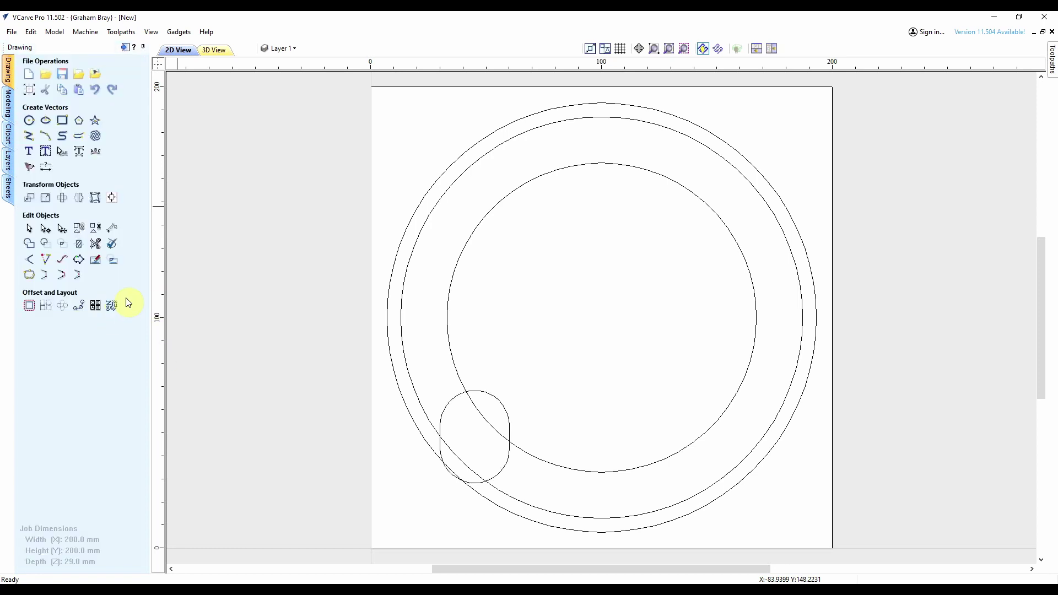
pyautogui.click(28, 199)
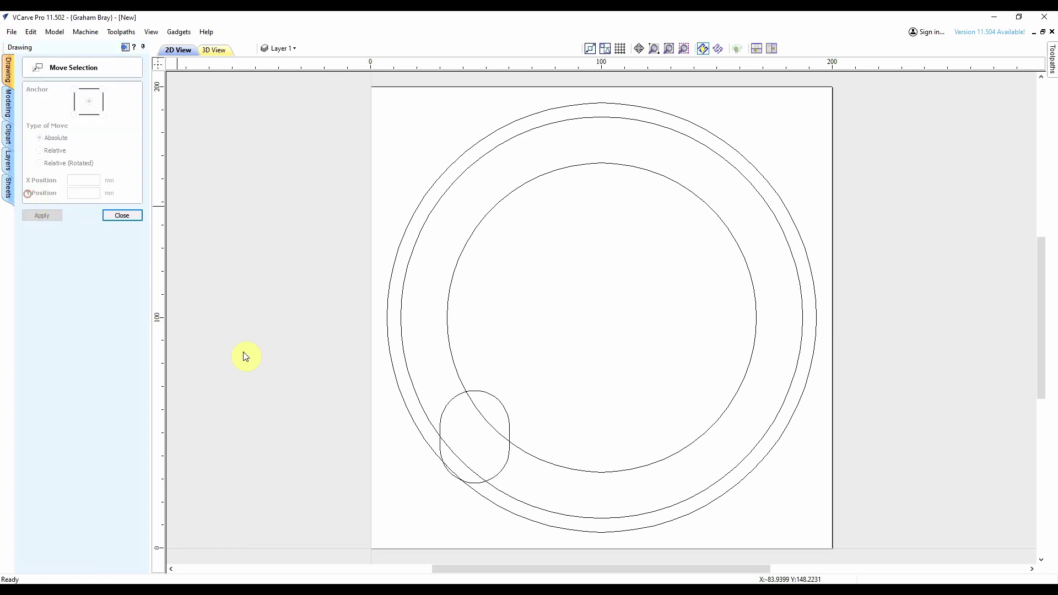
pyautogui.click(502, 464)
pyautogui.moveTo(473, 435); pyautogui.dragTo(299, 388)
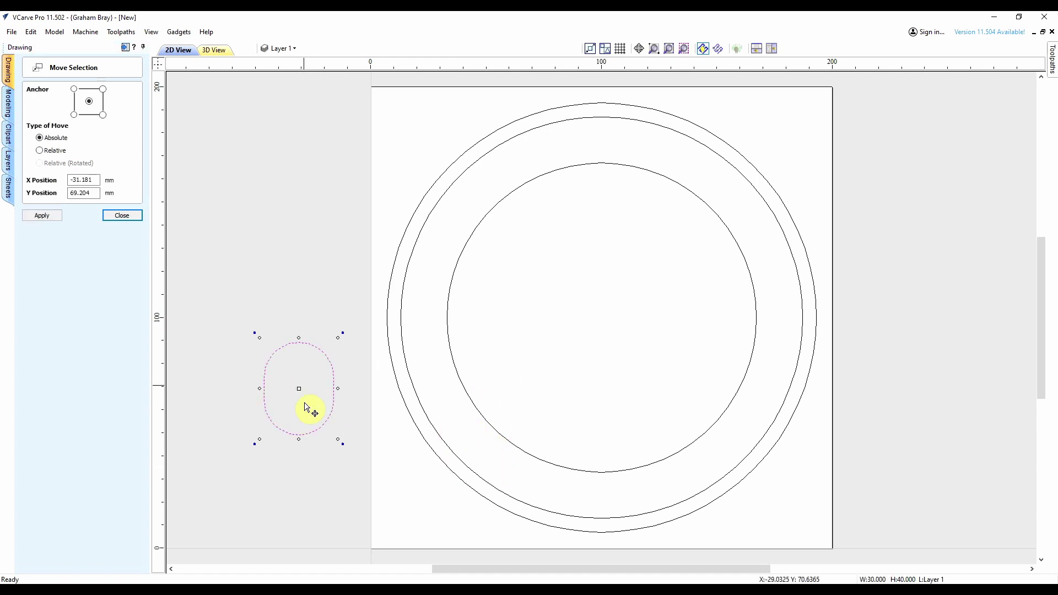
pyautogui.click(121, 216)
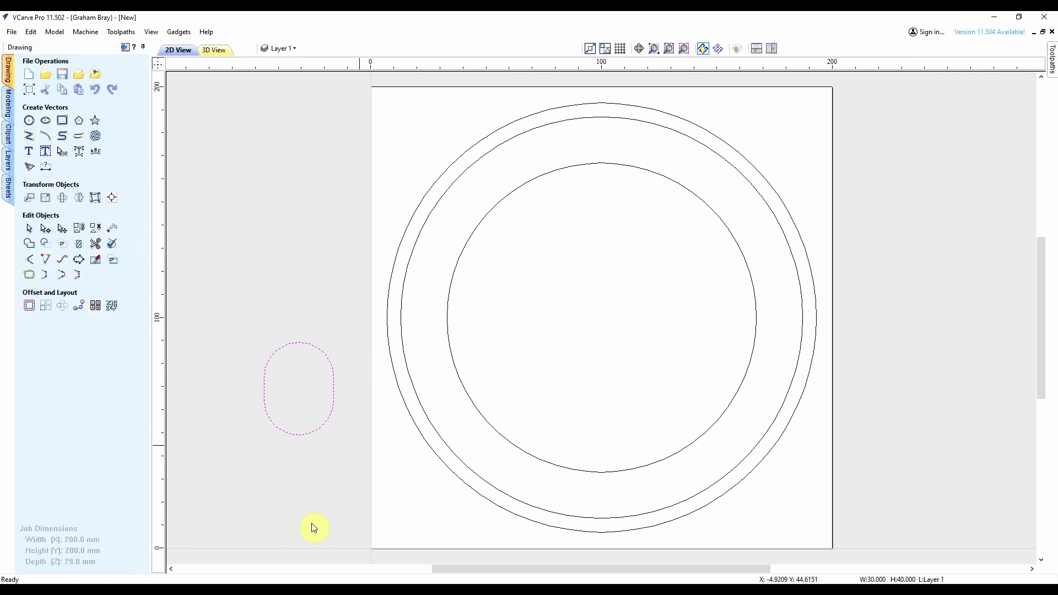
# Cut the pill outline at its right-side and bottom points, then select the quarter arc.
pyautogui.rightClick(315, 434)
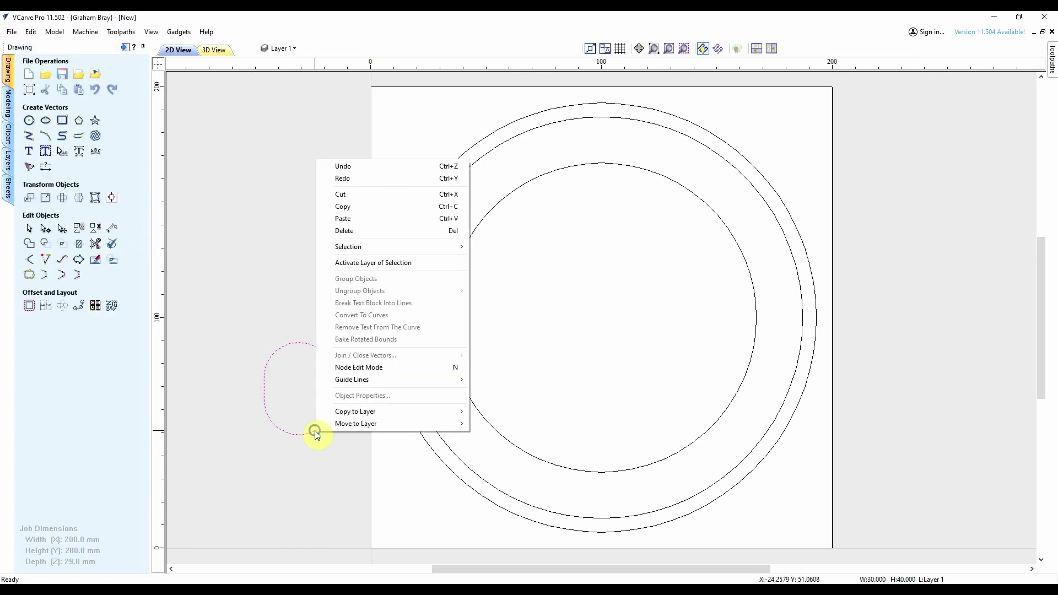
pyautogui.click(391, 368)
pyautogui.scroll(5, 342, 407)
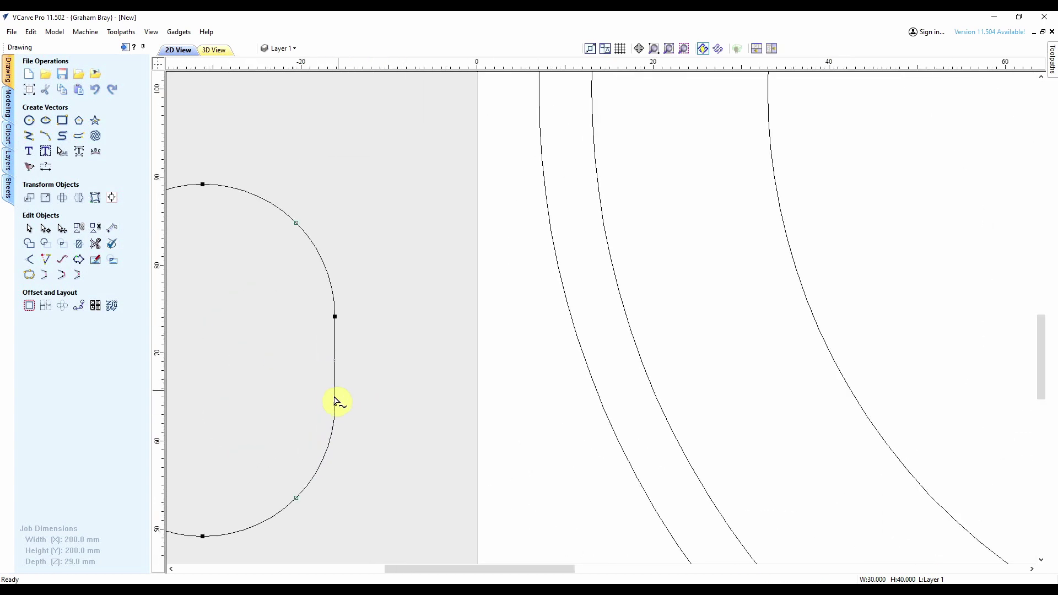
pyautogui.rightClick(336, 360)
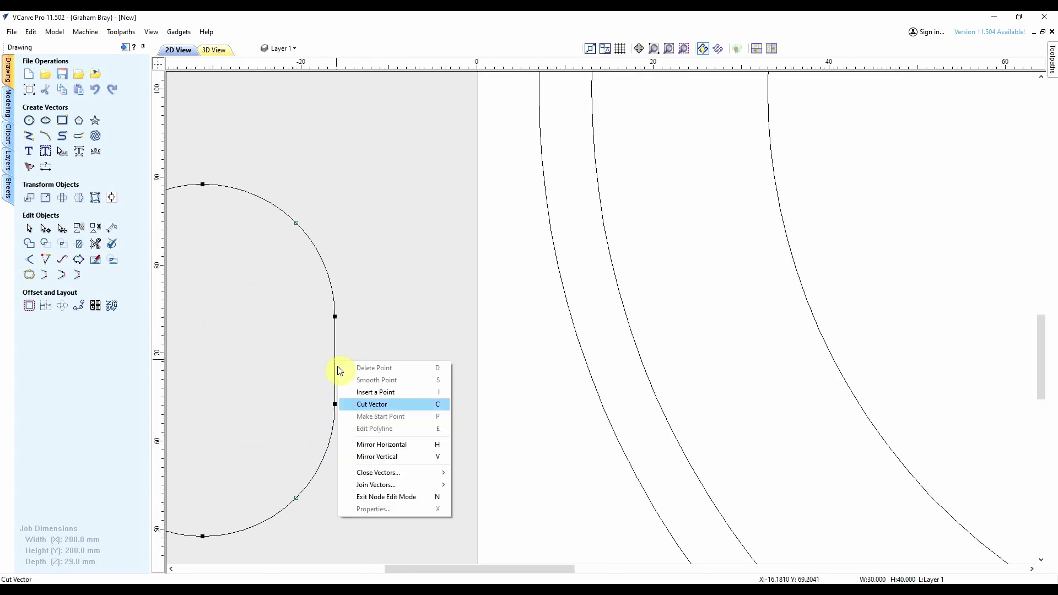
pyautogui.click(369, 405)
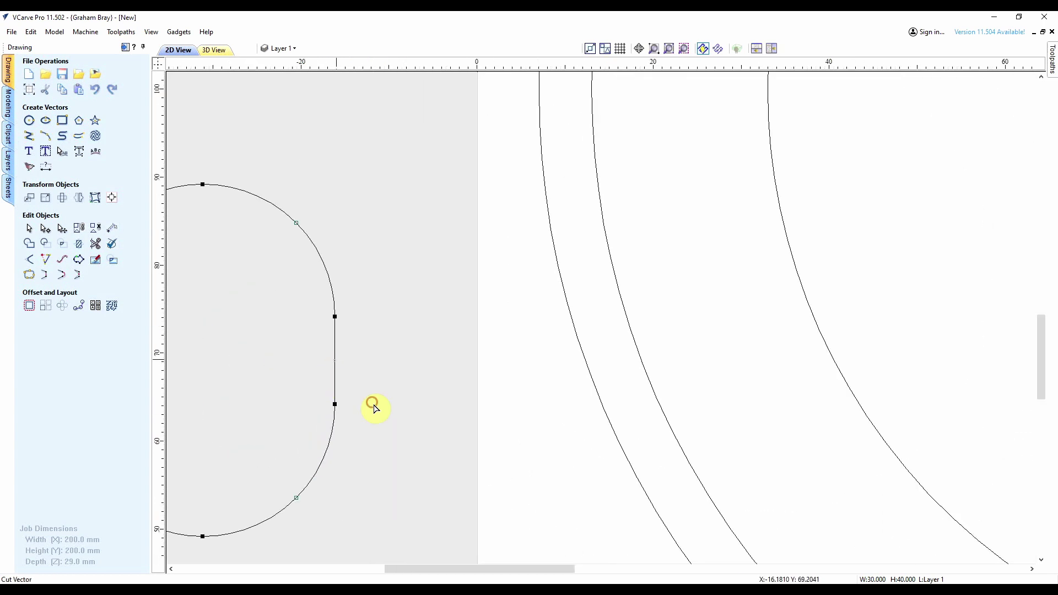
pyautogui.rightClick(201, 537)
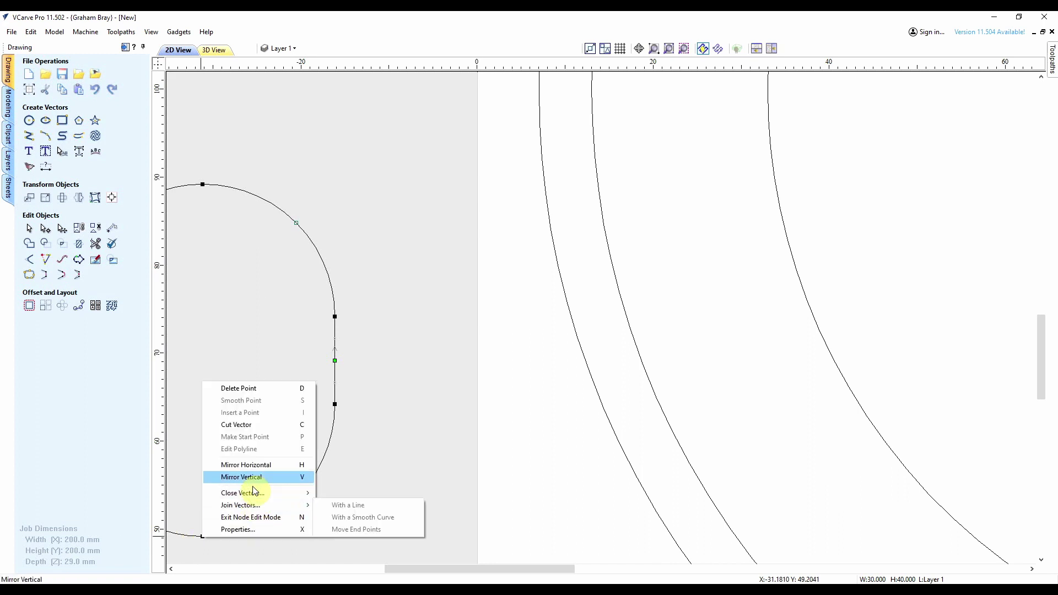
pyautogui.click(255, 425)
pyautogui.scroll(-5, 402, 439)
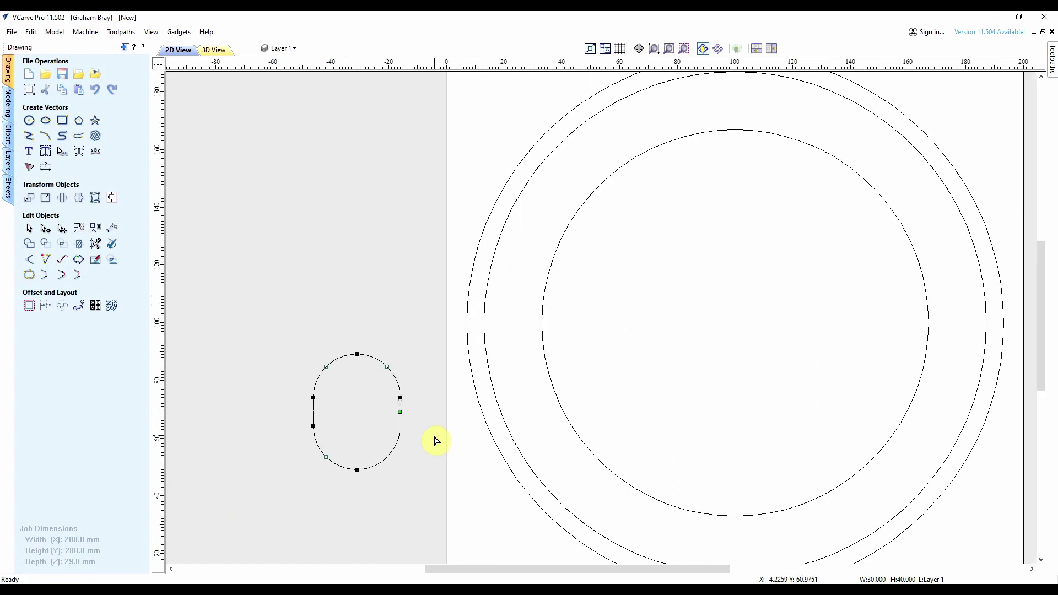
pyautogui.click(389, 456)
# Import the twin-dragon bitmap and trace it into vectors at threshold 0.58.
pyautogui.scroll(-4, 378, 465)
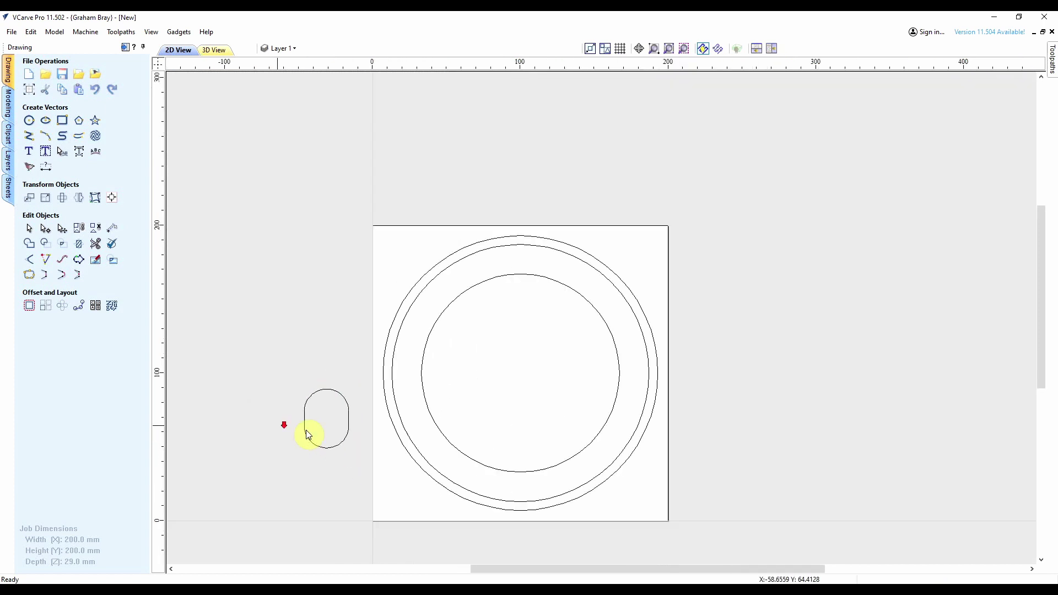
pyautogui.scroll(2, 569, 401)
pyautogui.scroll(1, 569, 401)
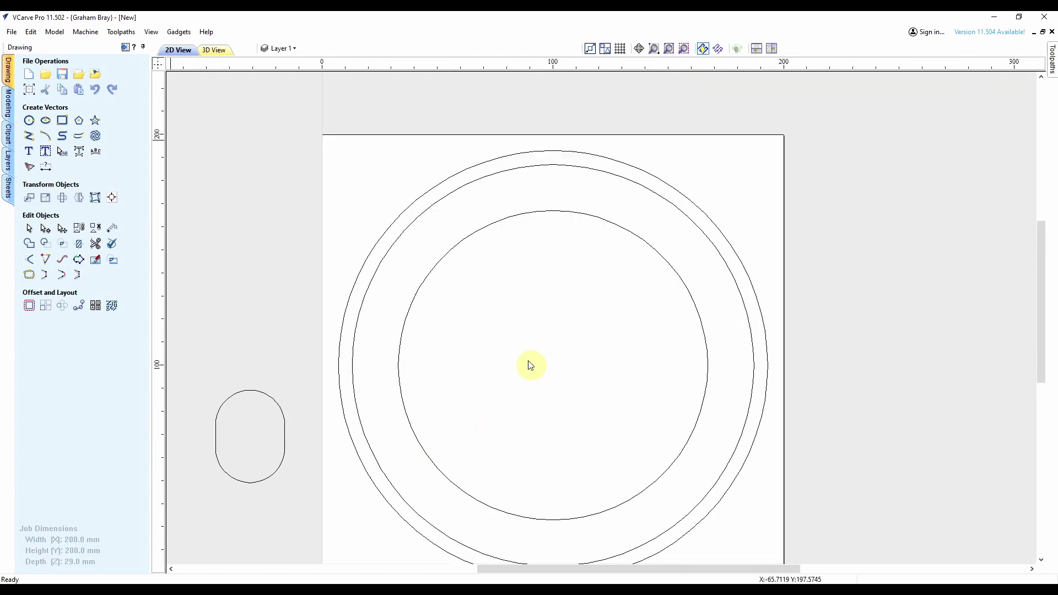
pyautogui.click(79, 89)
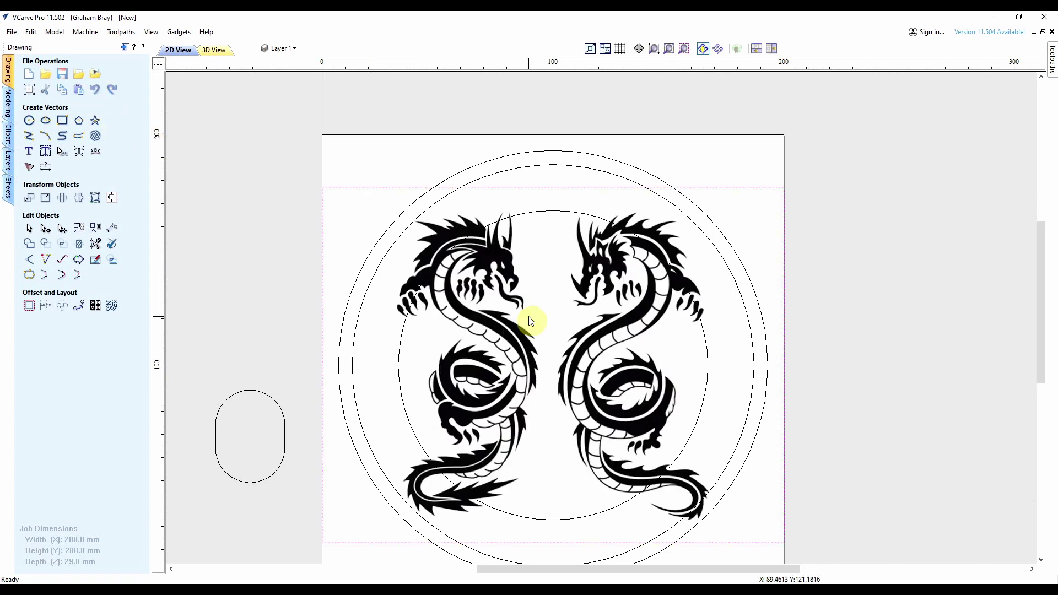
pyautogui.click(494, 365)
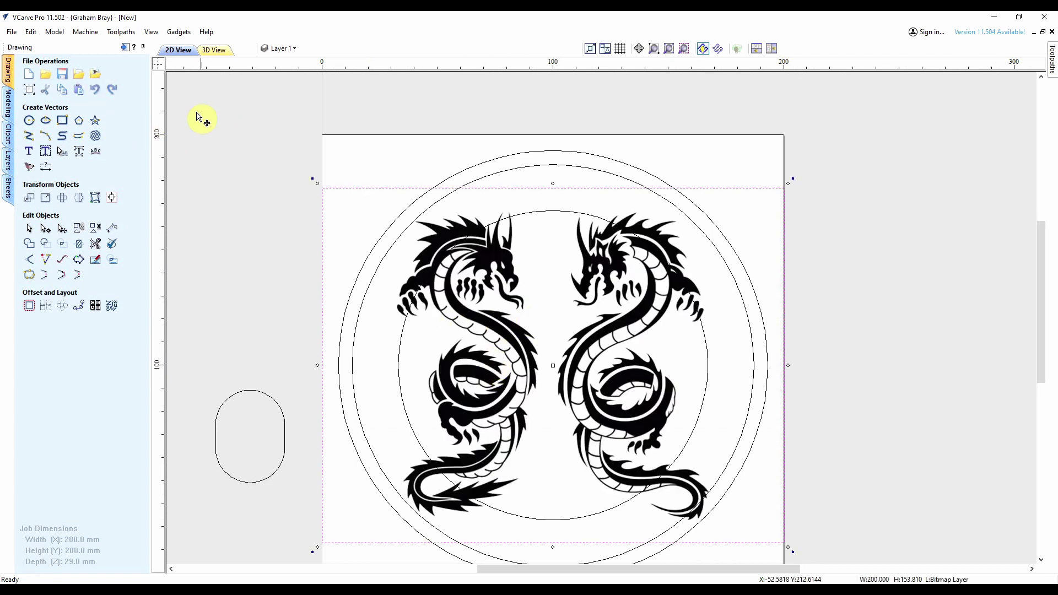
pyautogui.click(29, 167)
pyautogui.moveTo(75, 165); pyautogui.dragTo(82, 170)
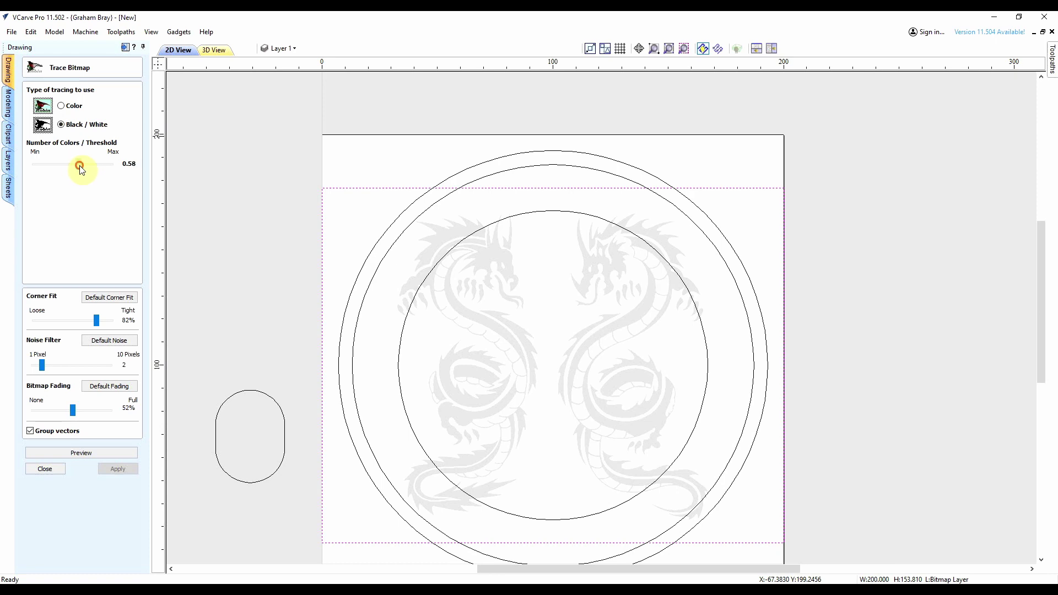
pyautogui.click(83, 453)
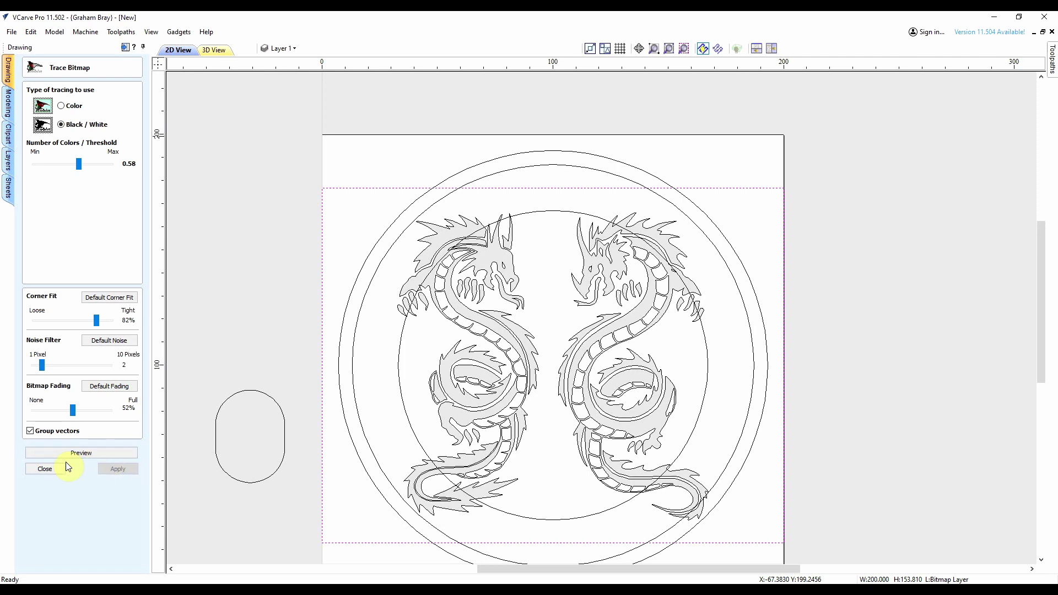
pyautogui.click(48, 469)
# Hide the Bitmap Layer and resize the dragons to about 97 mm wide, centred in the inner circle.
pyautogui.click(280, 48)
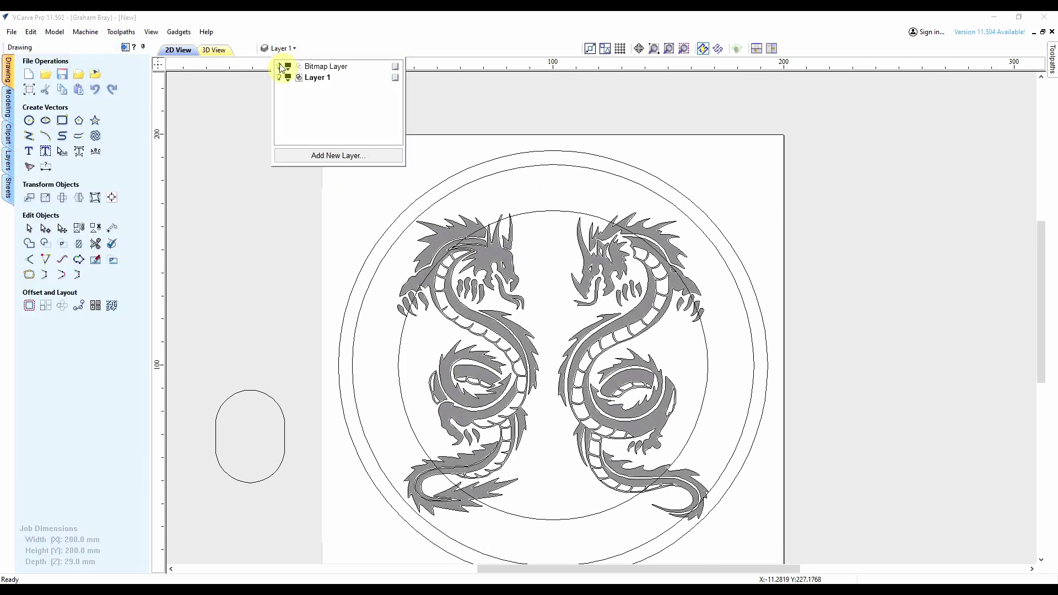
pyautogui.click(280, 67)
pyautogui.click(504, 341)
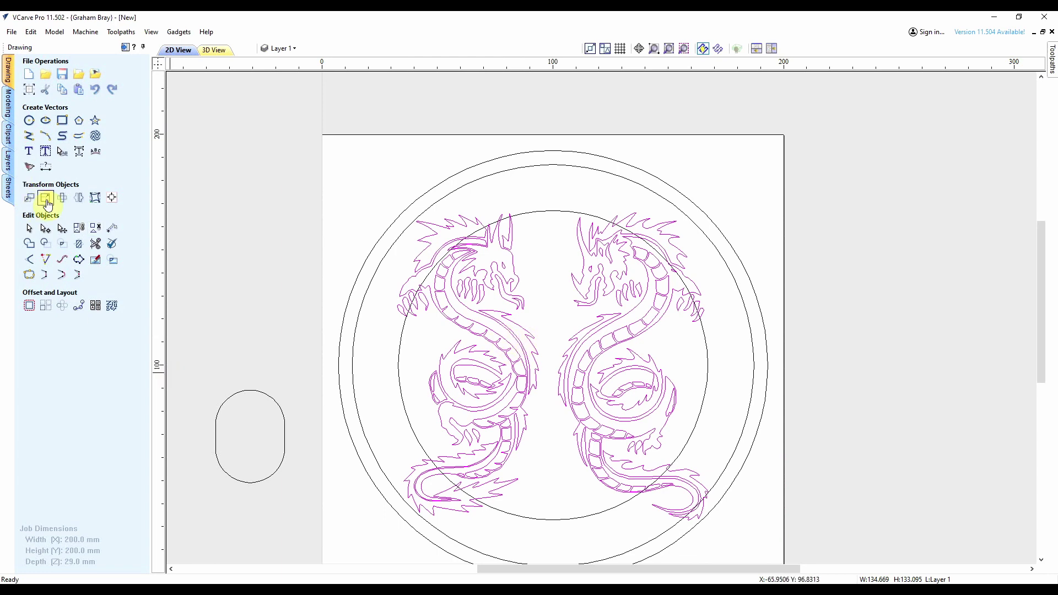
pyautogui.click(46, 199)
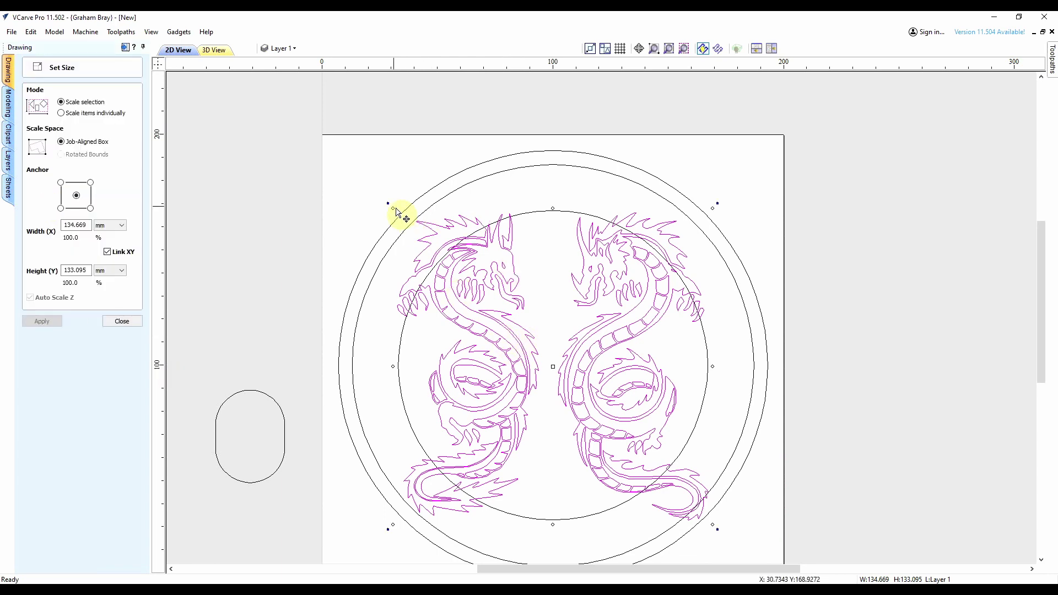
pyautogui.moveTo(393, 207); pyautogui.dragTo(435, 249)
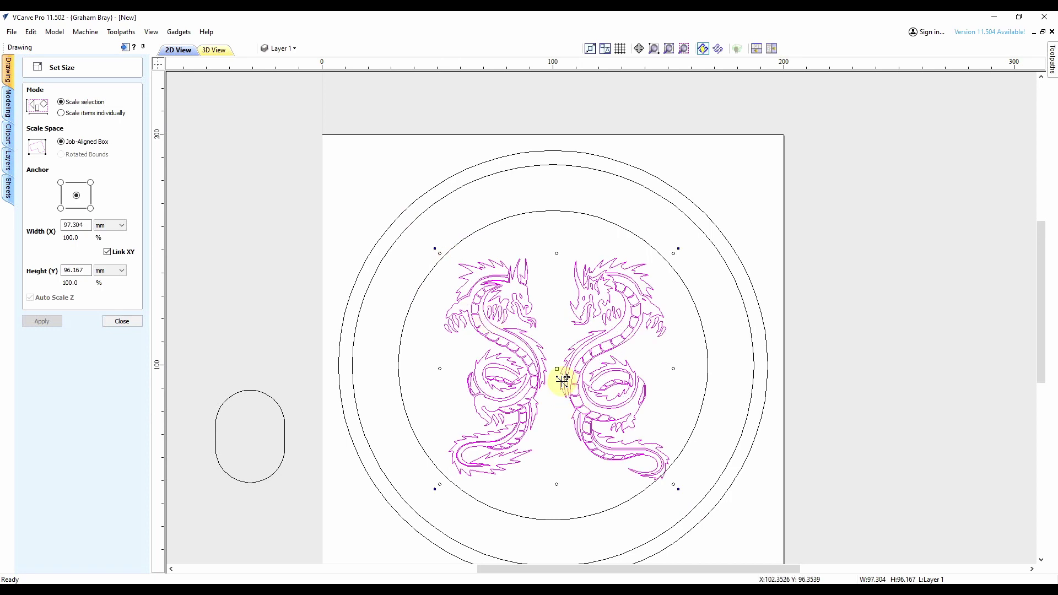
pyautogui.moveTo(559, 369); pyautogui.dragTo(552, 361)
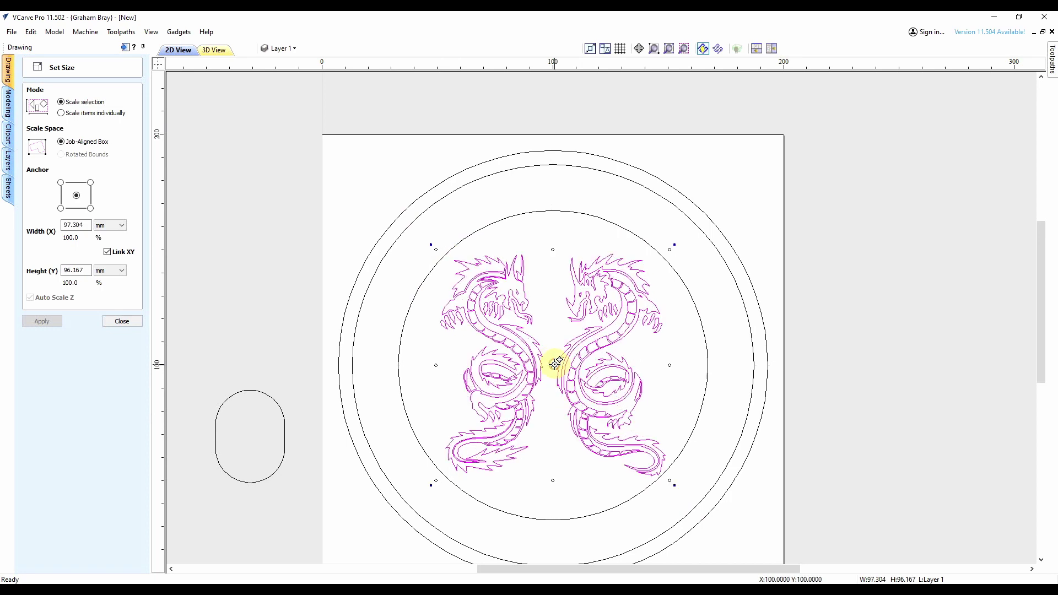
pyautogui.press('Escape')
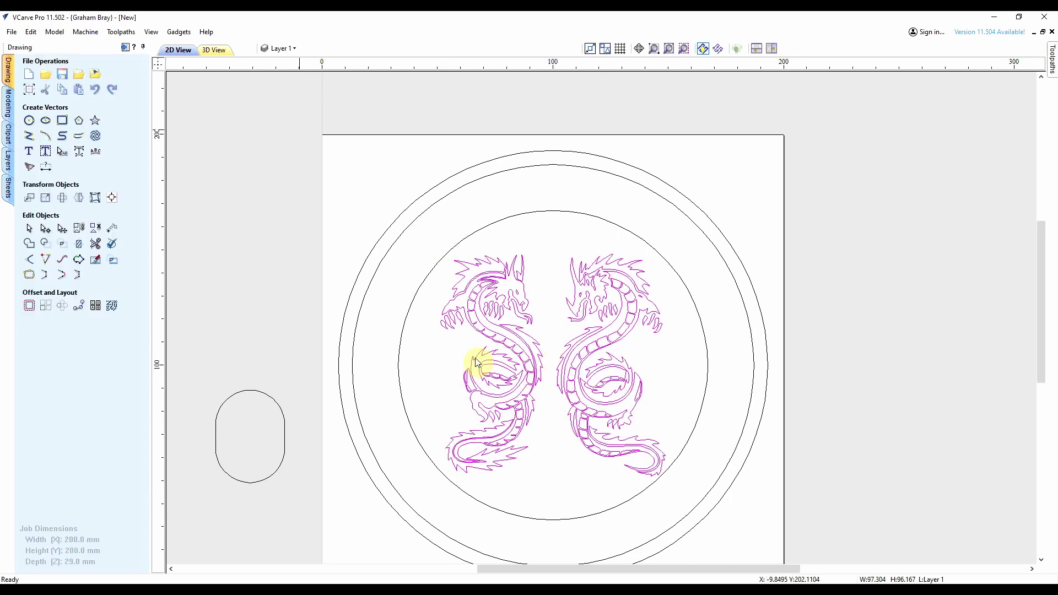
# Start a pocket toolpath on the inner circle, 20 mm deep in 10 passes.
pyautogui.click(127, 48)
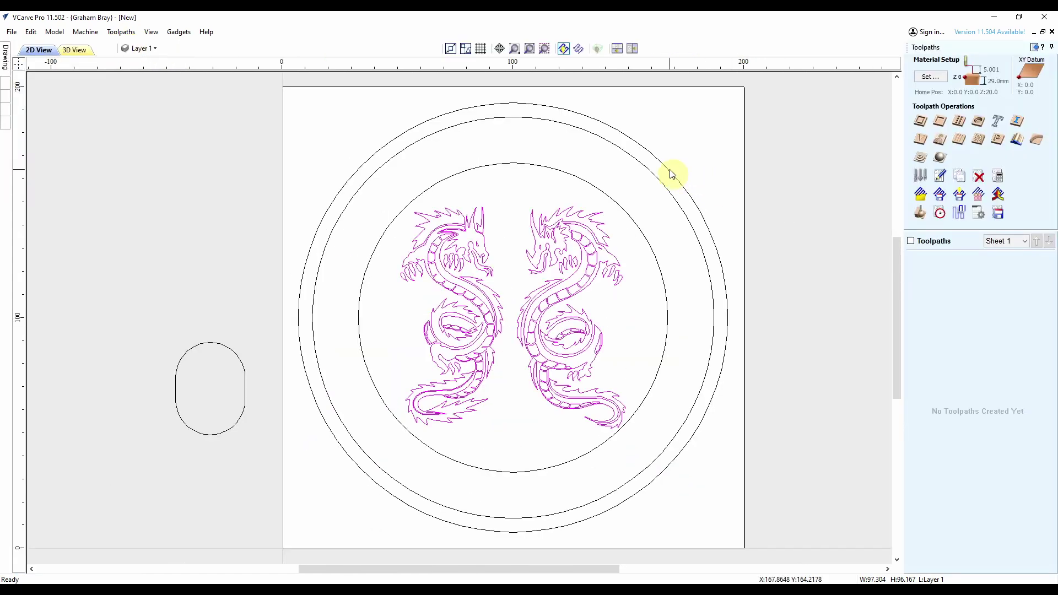
pyautogui.click(626, 213)
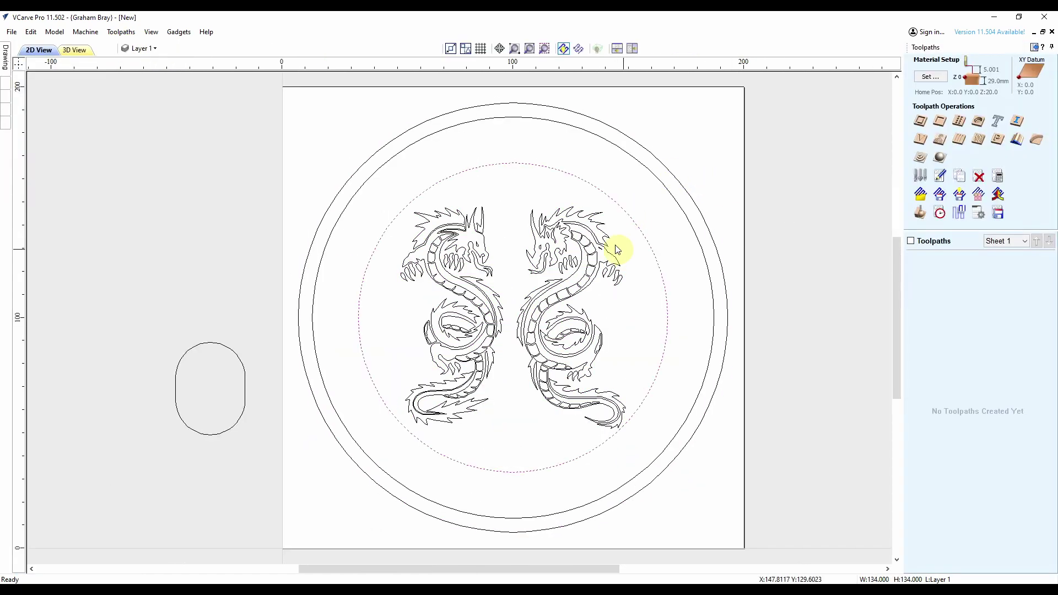
pyautogui.click(940, 121)
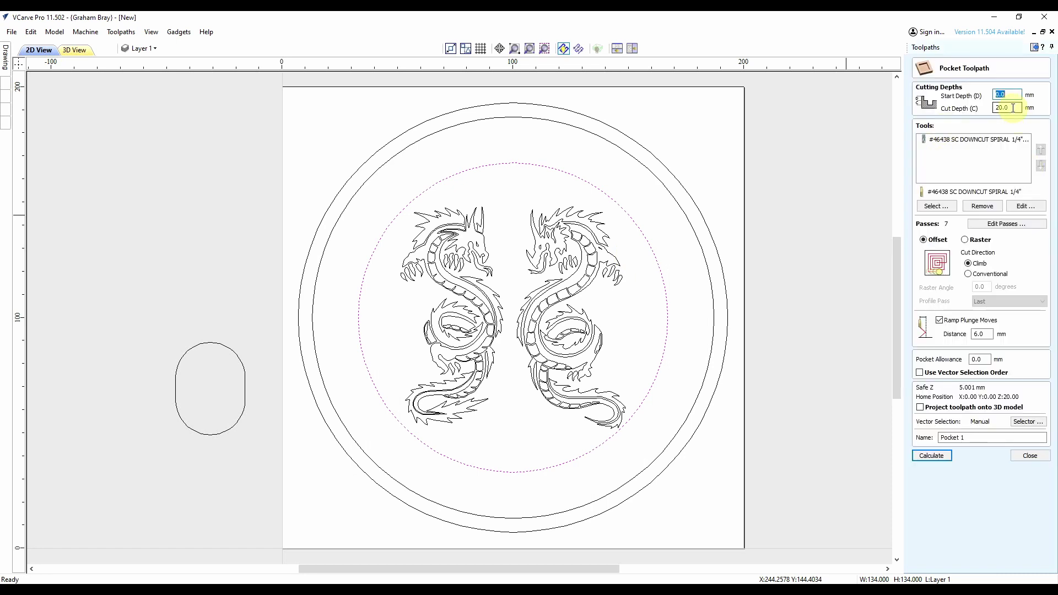
pyautogui.click(962, 140)
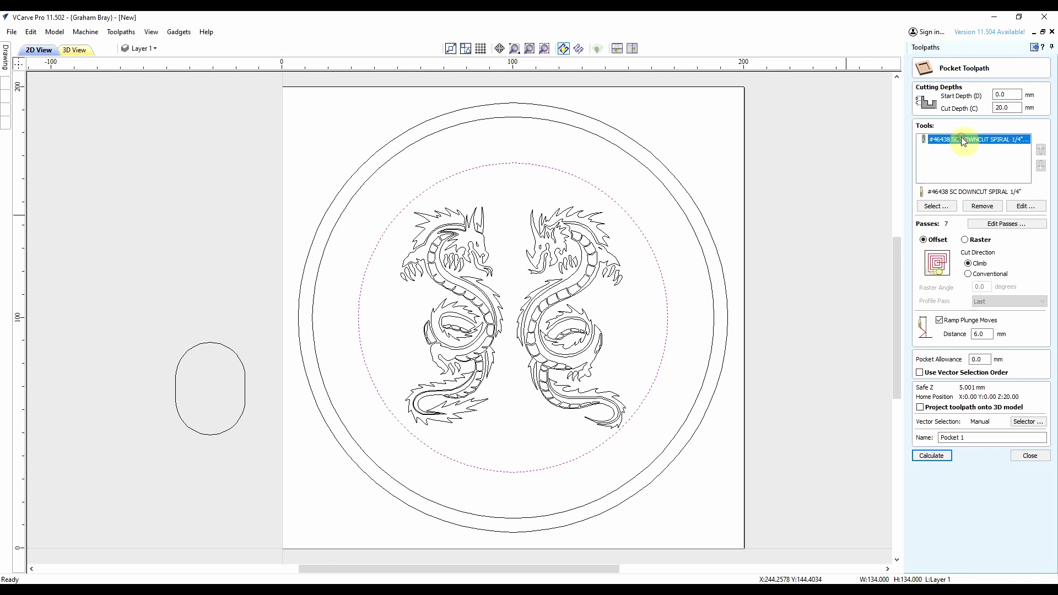
pyautogui.click(1016, 224)
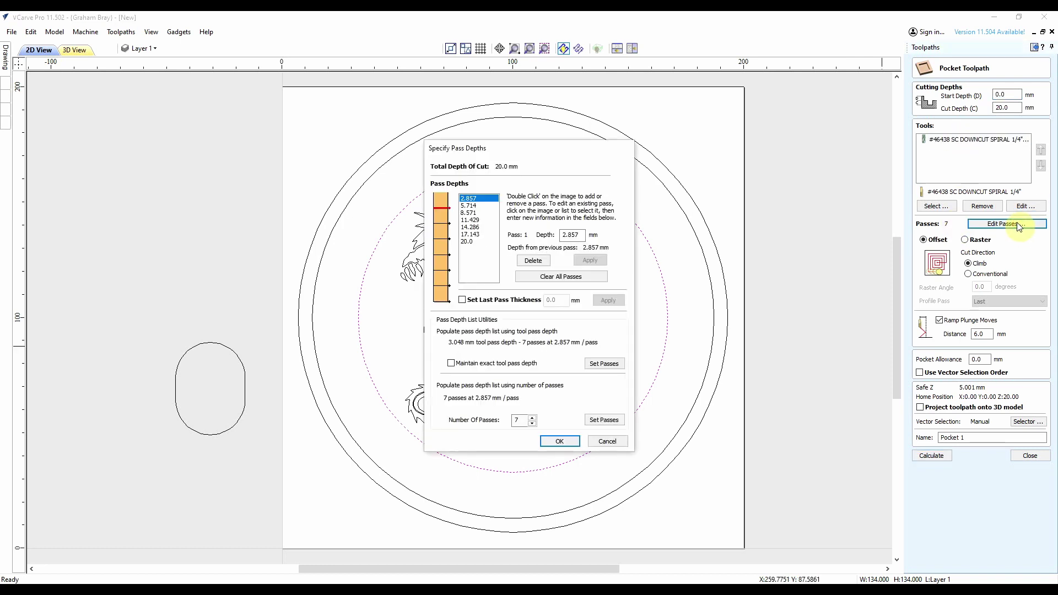
pyautogui.click(533, 417)
pyautogui.click(532, 417)
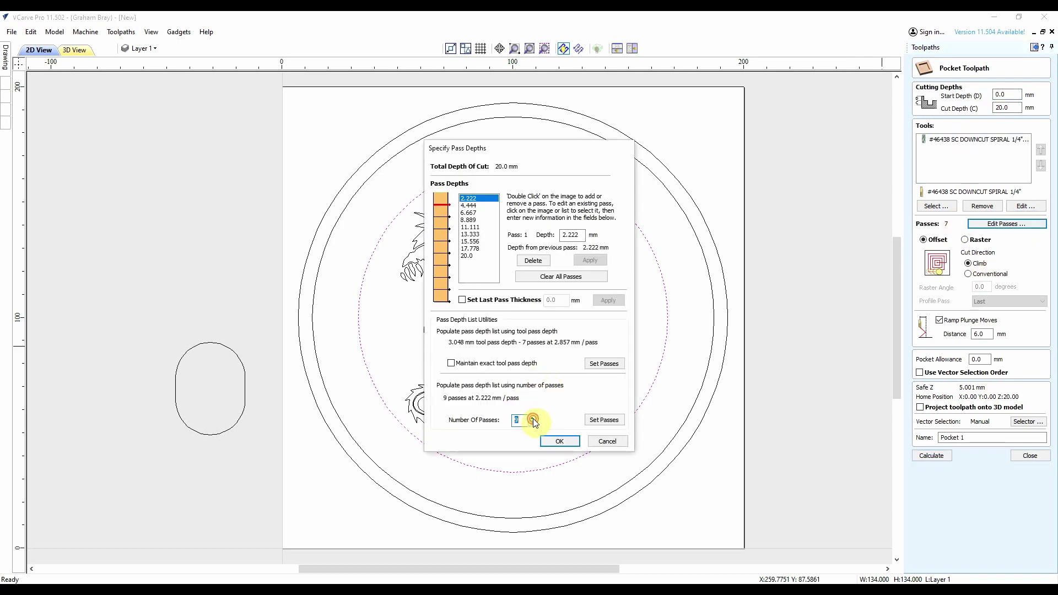
pyautogui.click(532, 418)
pyautogui.click(565, 443)
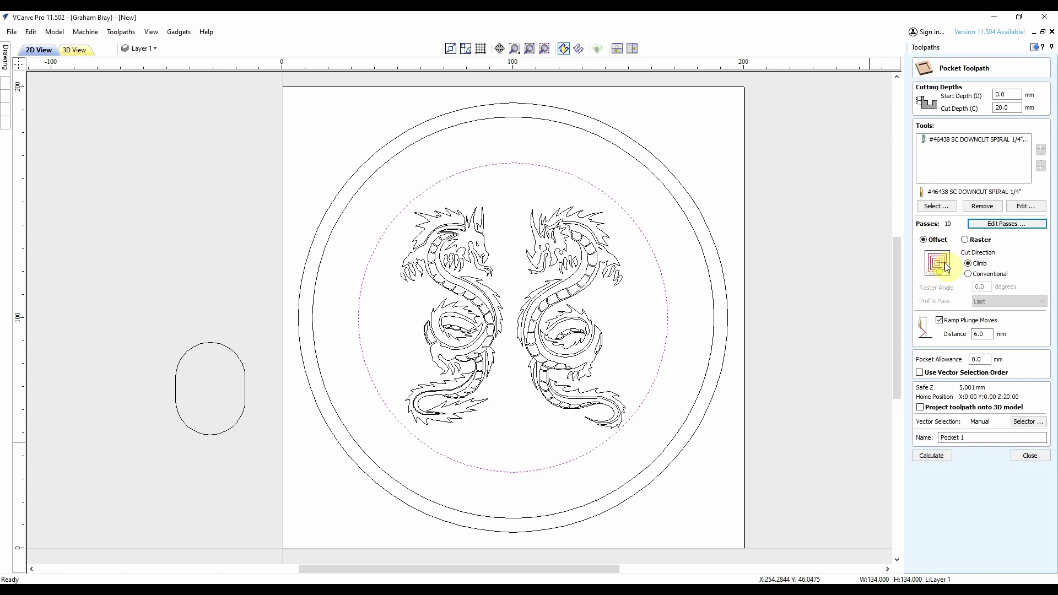
# Name the pocket toolpath Main Pocket, calculate it and preview the cut.
pyautogui.click(942, 437)
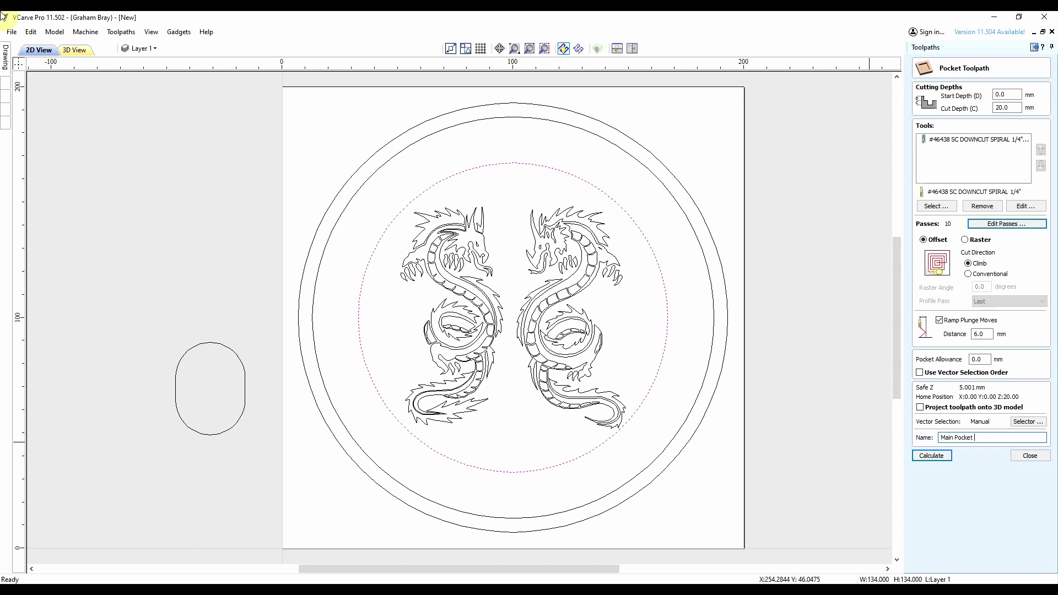
pyautogui.click(932, 455)
pyautogui.click(944, 207)
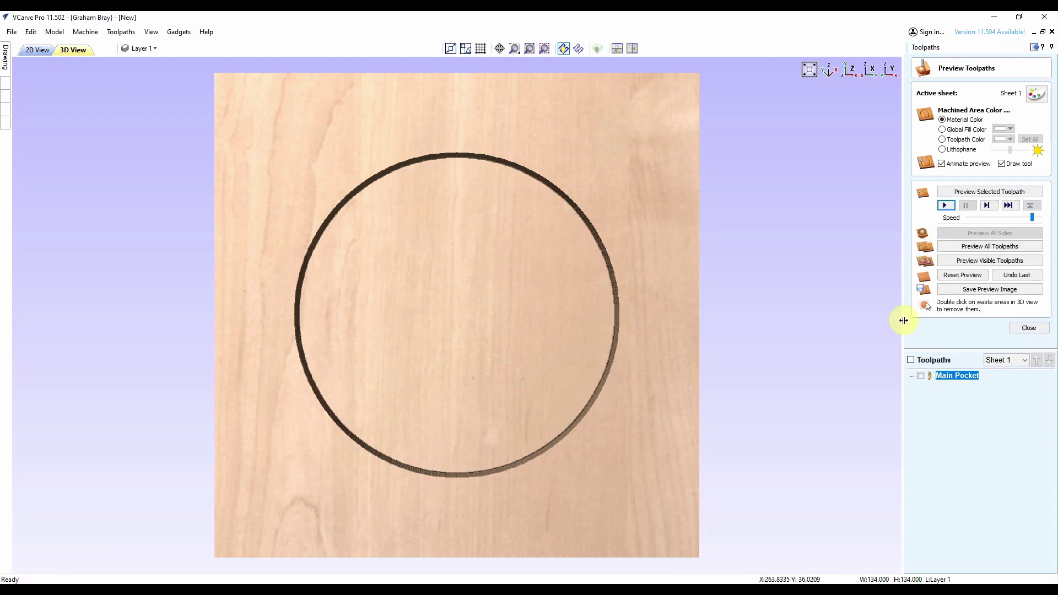
pyautogui.click(1029, 328)
# Cut the 174 mm rim circle at its right and left nodes in node edit mode.
pyautogui.click(505, 147)
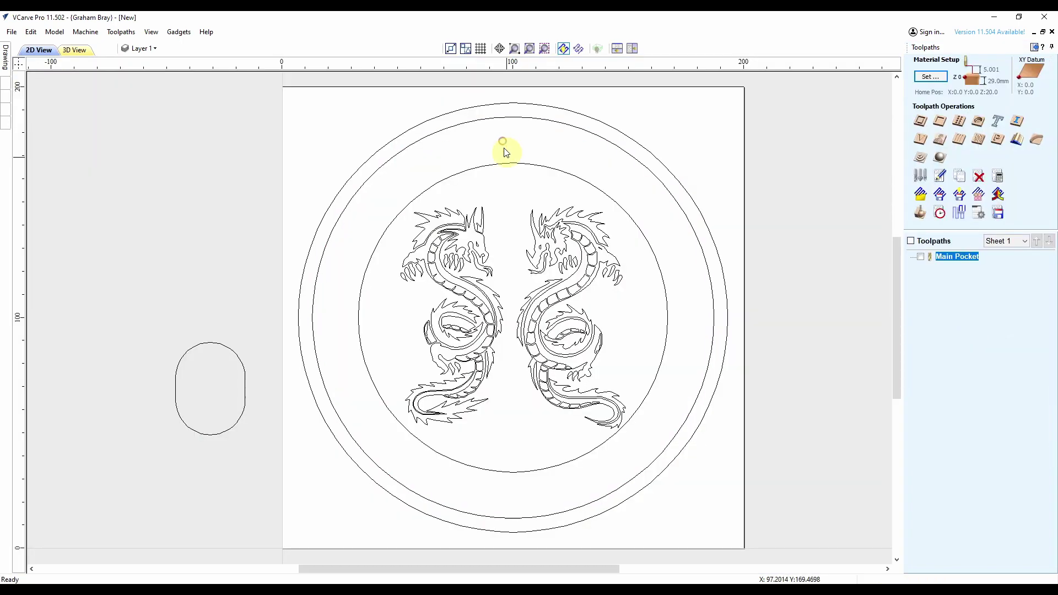
pyautogui.click(497, 117)
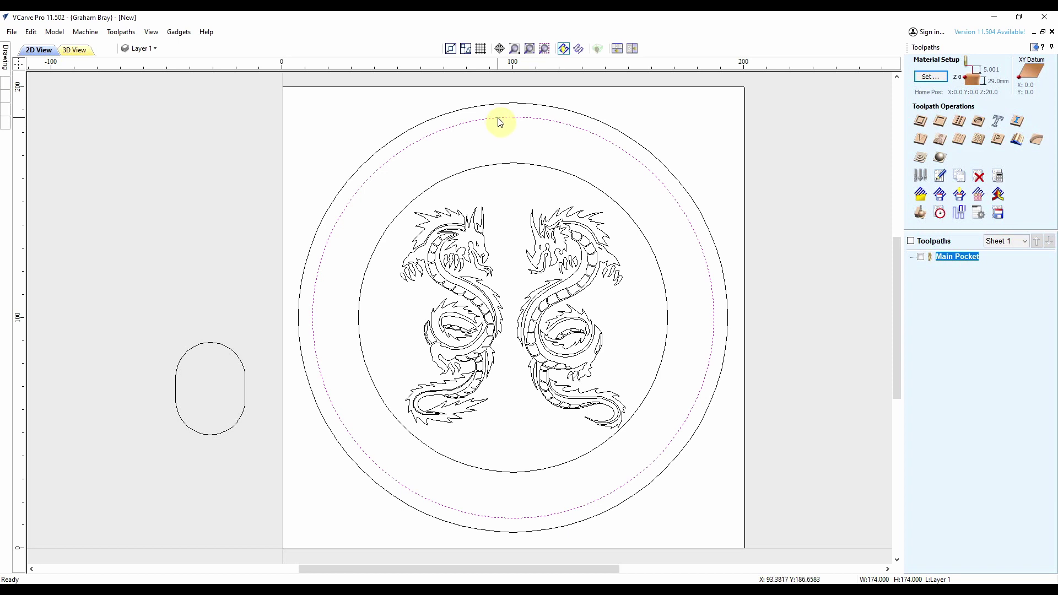
pyautogui.rightClick(501, 123)
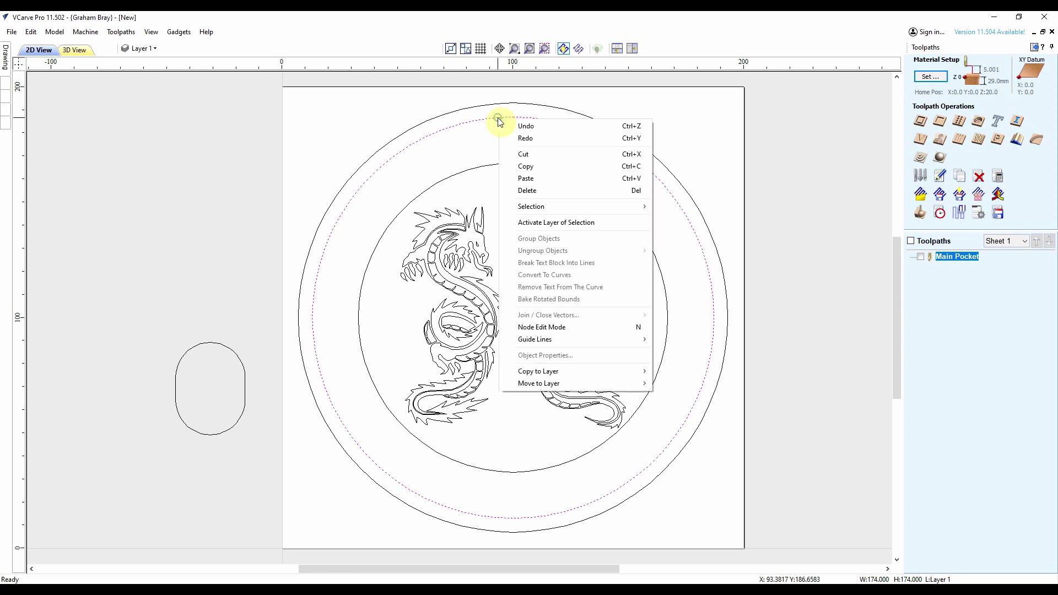
pyautogui.click(578, 330)
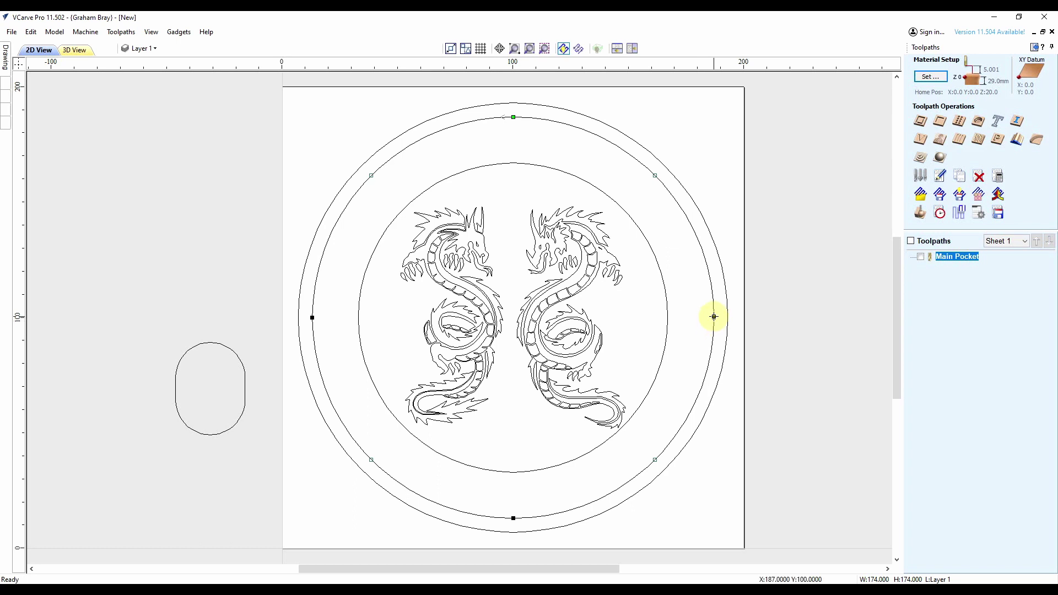
pyautogui.rightClick(714, 317)
pyautogui.click(758, 360)
pyautogui.rightClick(312, 317)
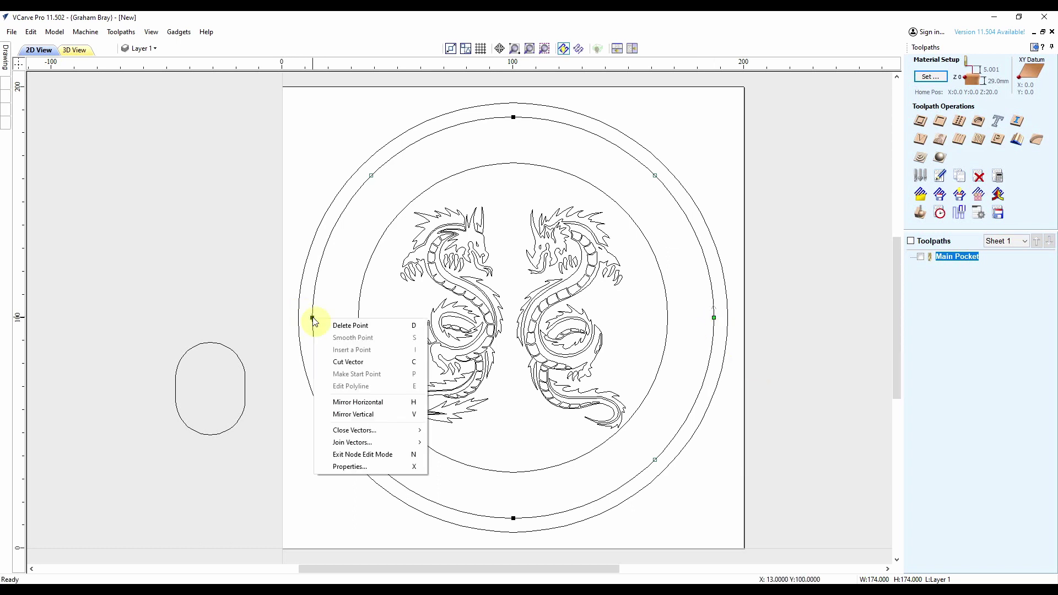
pyautogui.click(357, 366)
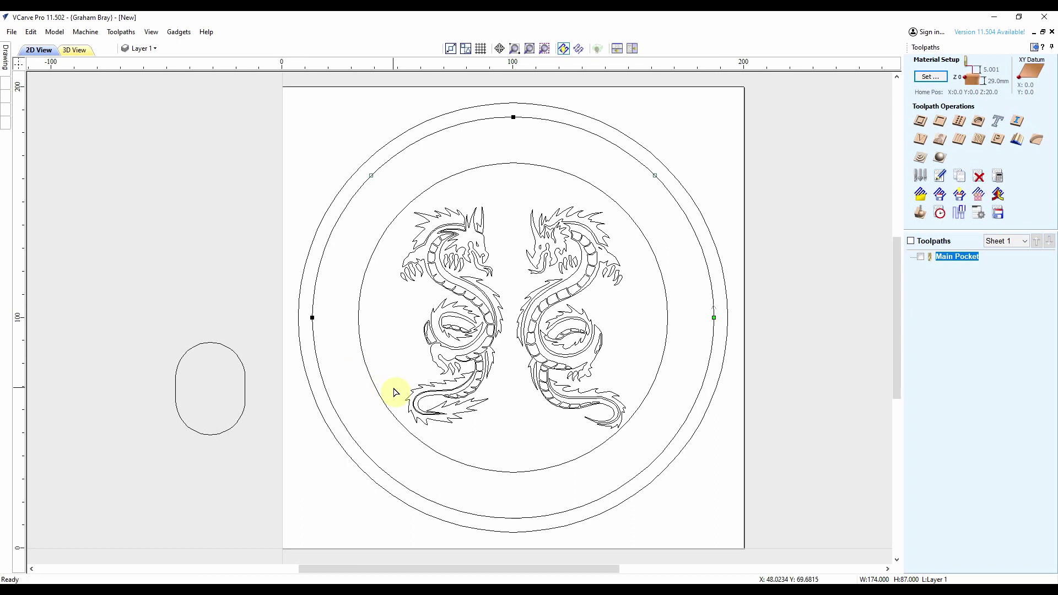
pyautogui.click(731, 335)
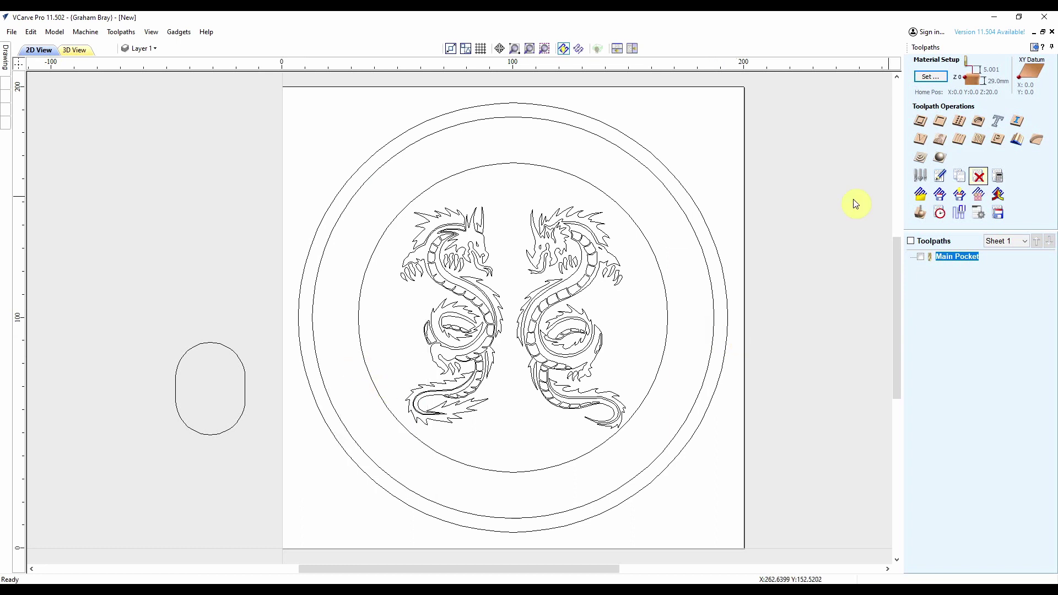
pyautogui.click(1018, 141)
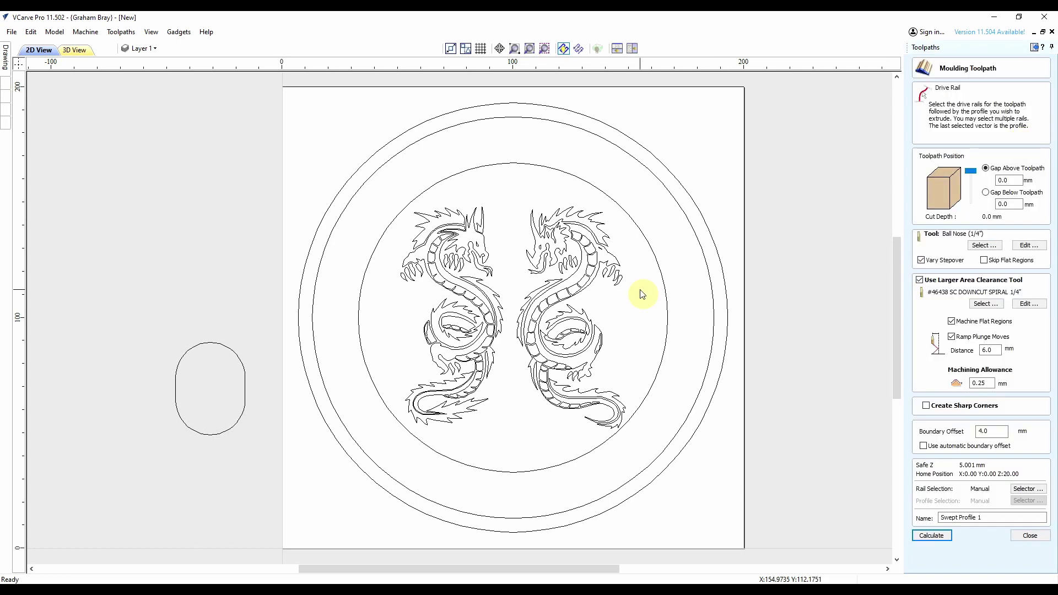
# Use both half-circles as reversed drive rails and the oval's lower-right curve as profile, 9 mm gap below.
pyautogui.click(521, 119)
pyautogui.keyDown('shift'); pyautogui.click(530, 519); pyautogui.keyUp('shift')
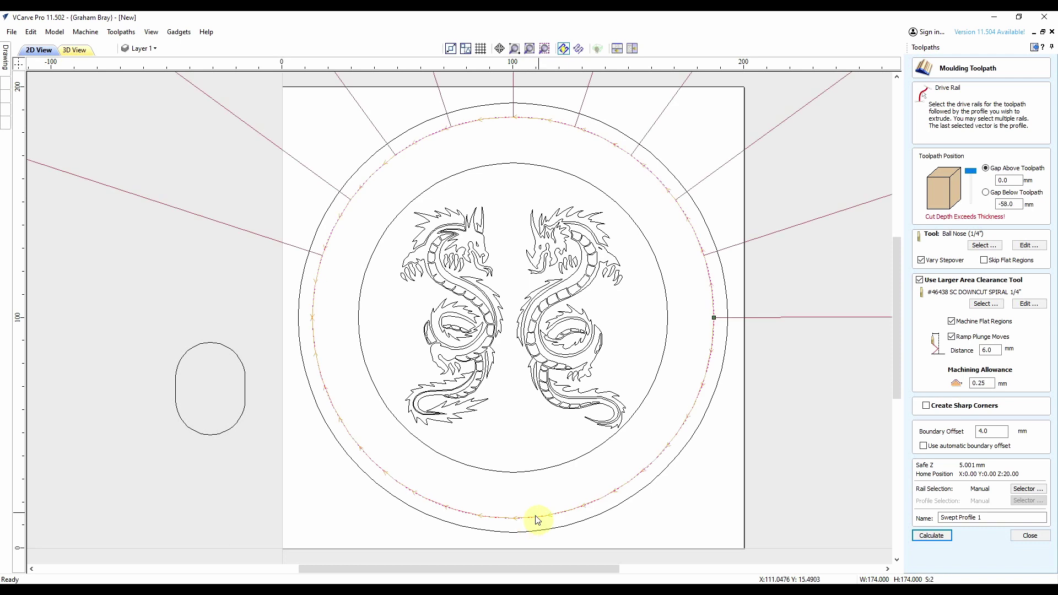
pyautogui.keyDown('shift'); pyautogui.click(236, 428); pyautogui.keyUp('shift')
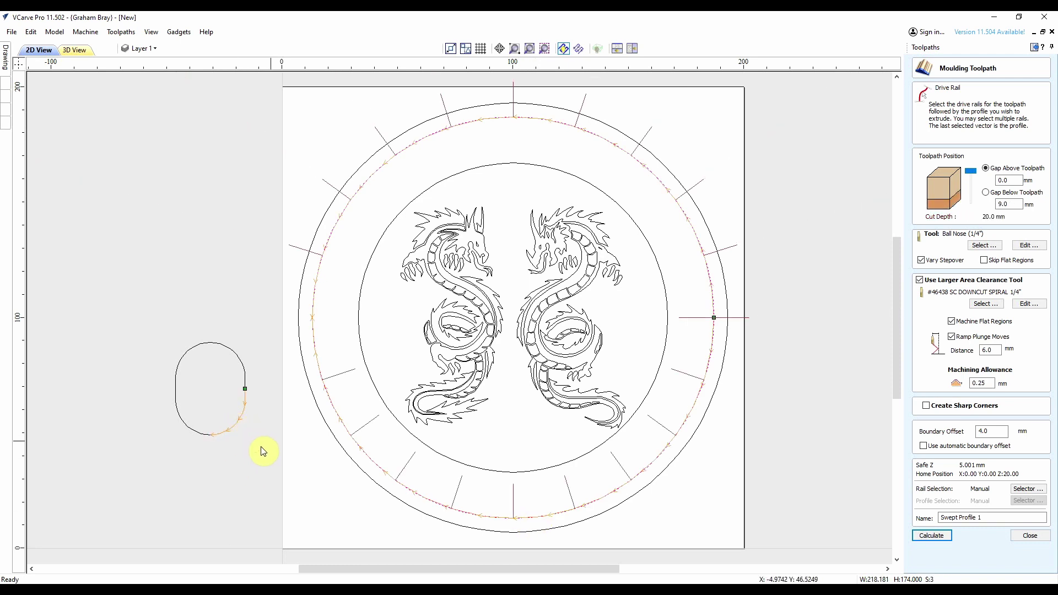
pyautogui.rightClick(597, 133)
pyautogui.click(617, 139)
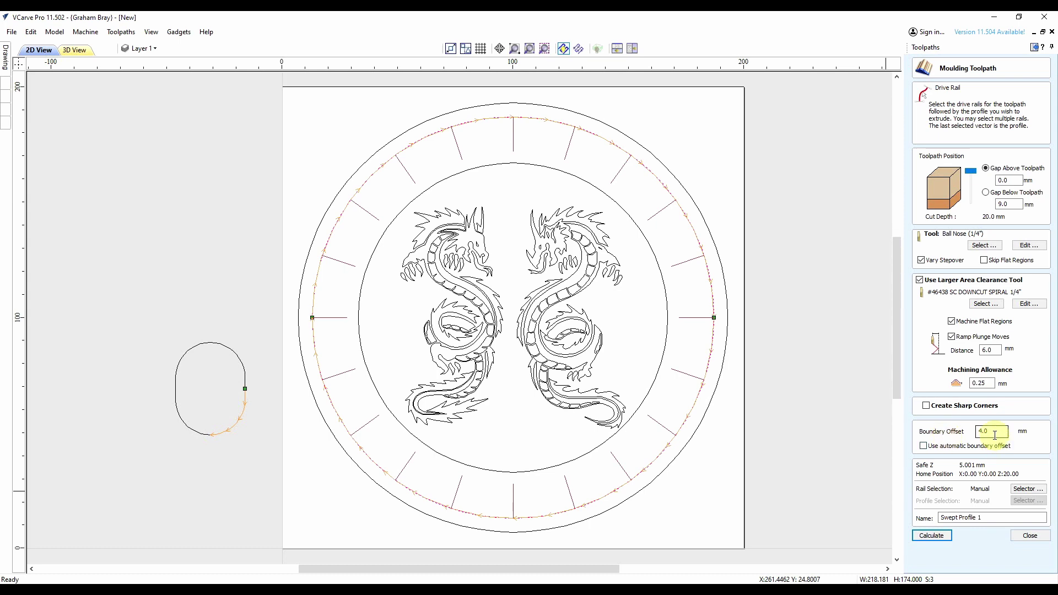
pyautogui.click(933, 537)
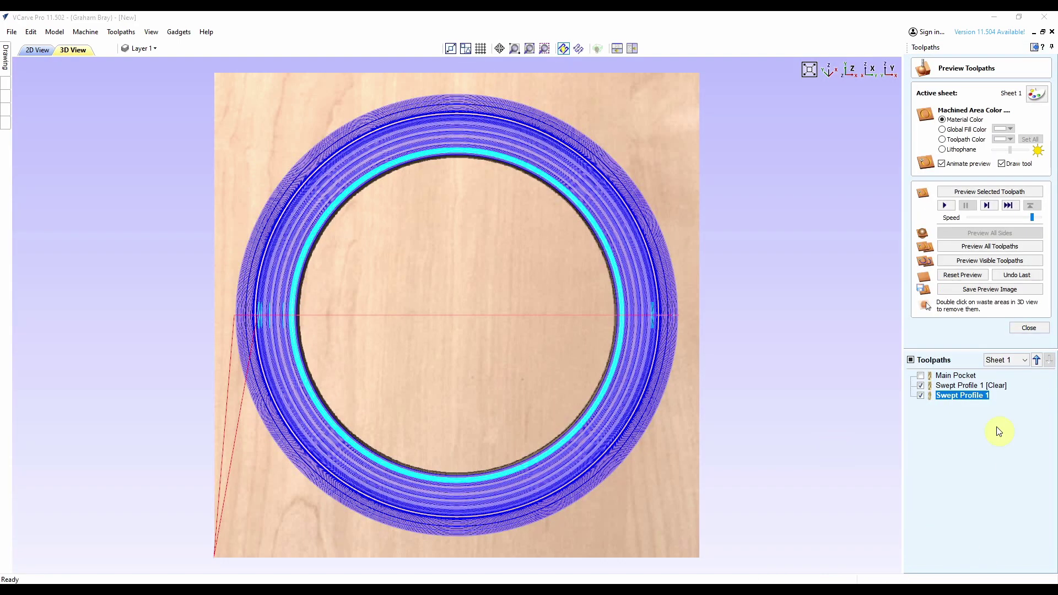
# Simulate Swept Profile 1 [Clear] and then Swept Profile 1, carving the rounded rim recess.
pyautogui.click(969, 387)
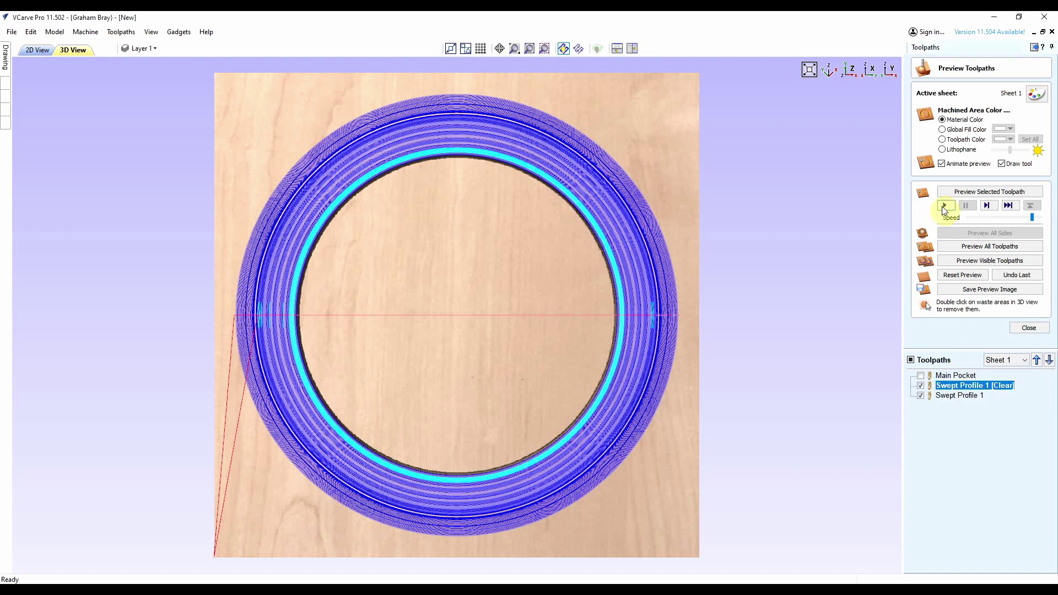
pyautogui.click(948, 206)
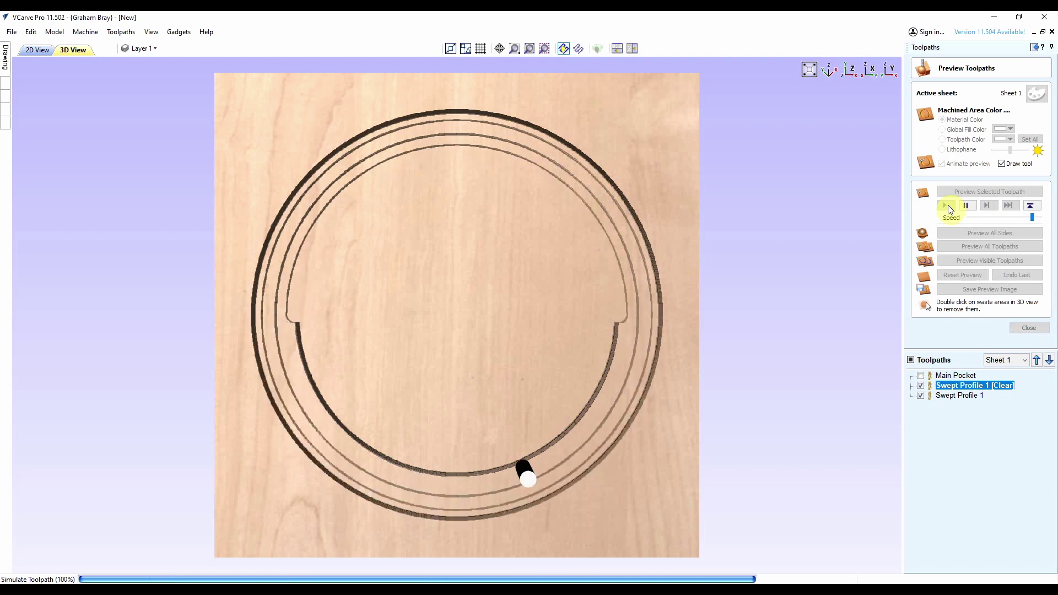
pyautogui.click(967, 397)
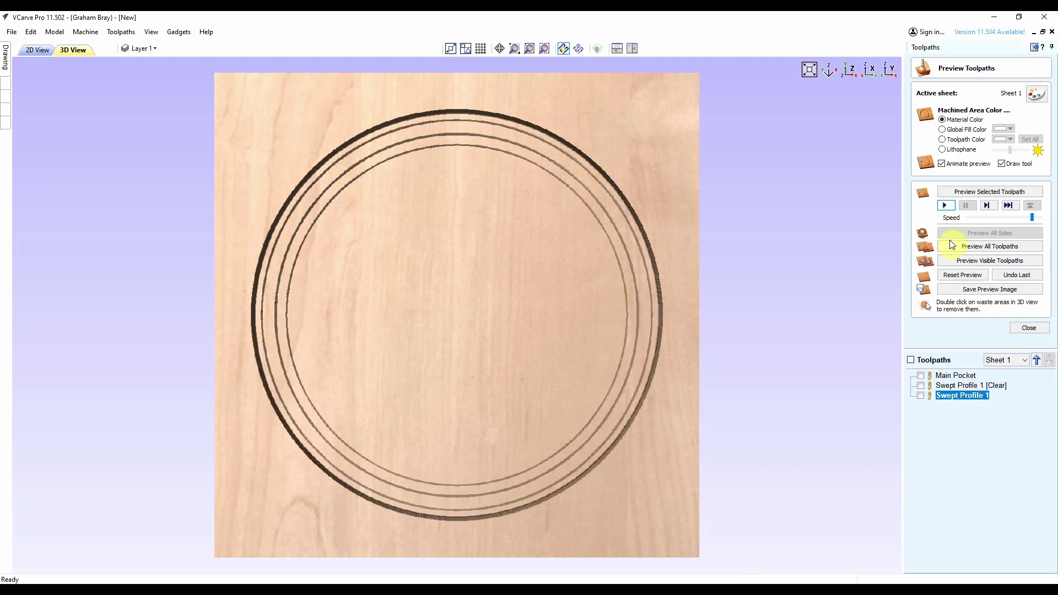
pyautogui.click(945, 205)
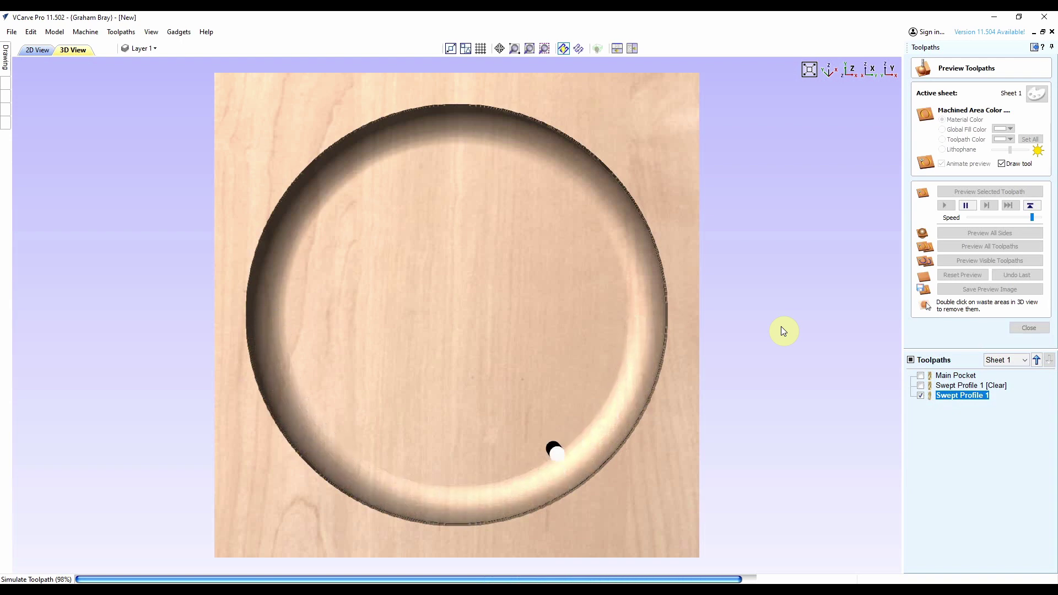
pyautogui.press('Escape')
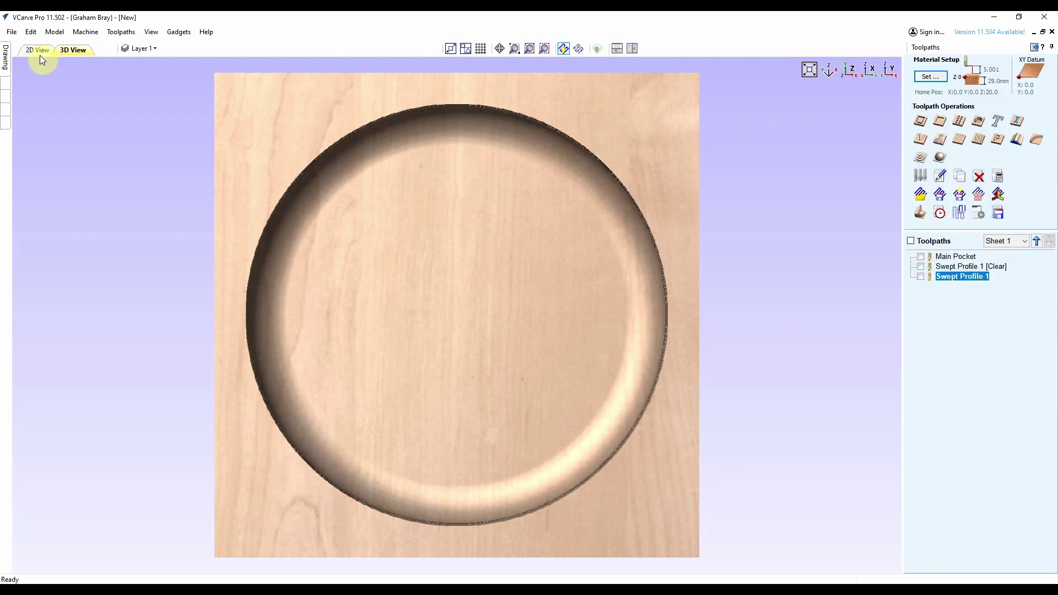
pyautogui.click(39, 50)
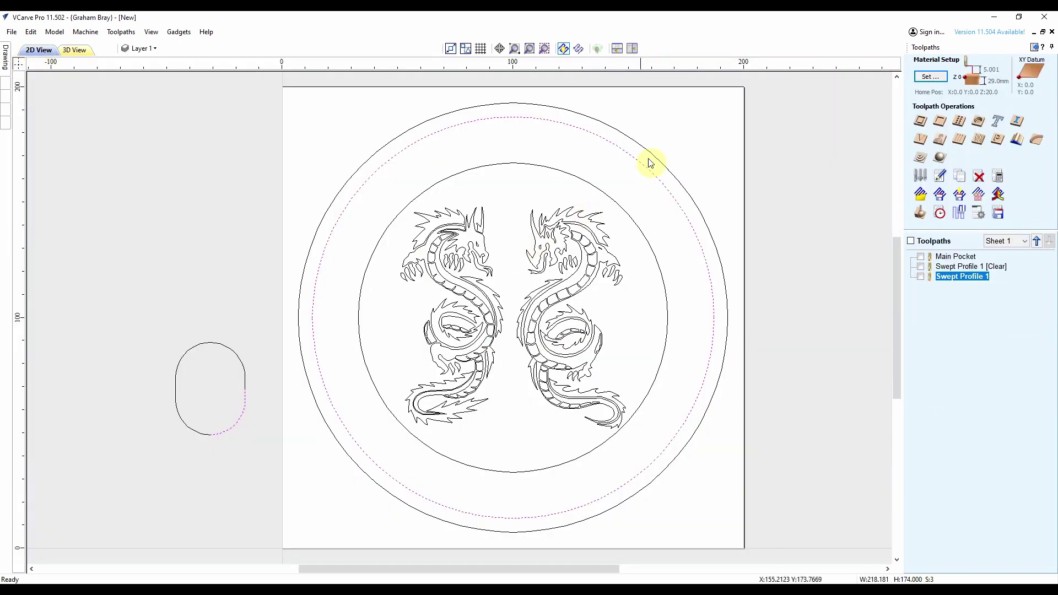
# Set up a 2D profile around the outer circle with 11 passes and ramps.
pyautogui.click(618, 130)
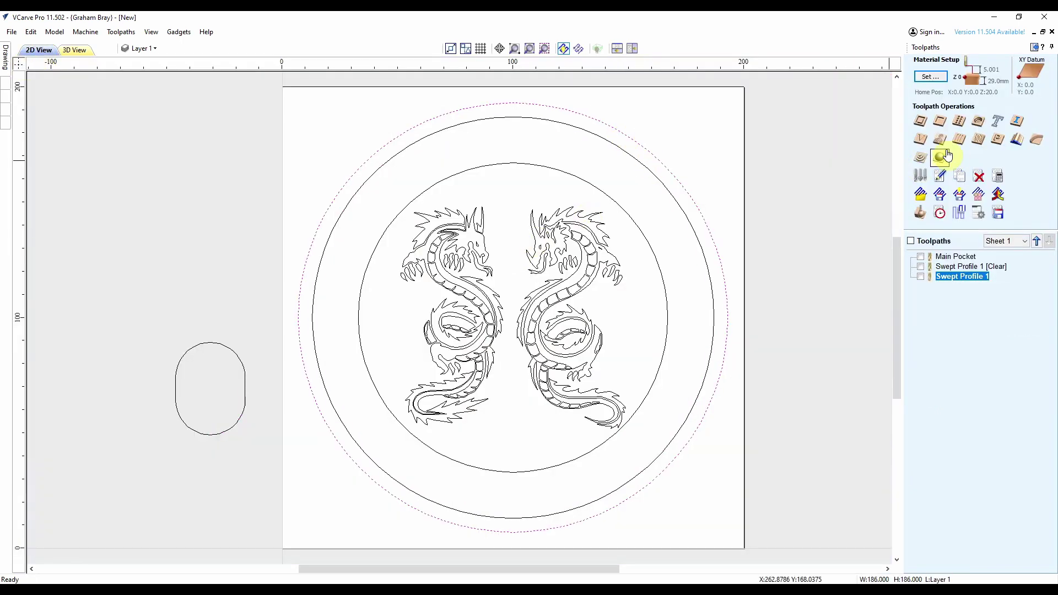
pyautogui.click(920, 121)
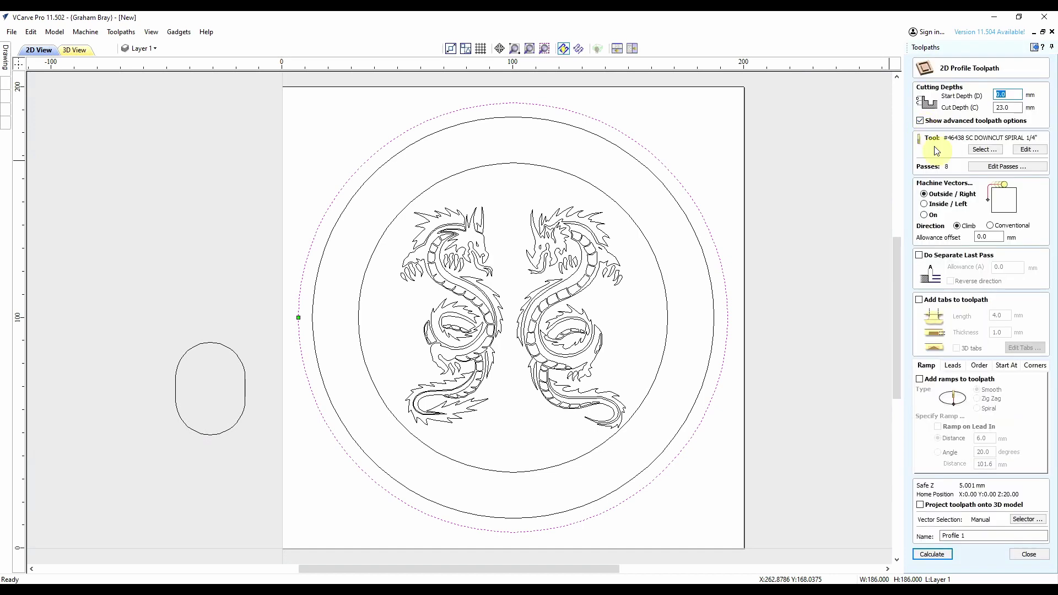
pyautogui.click(995, 166)
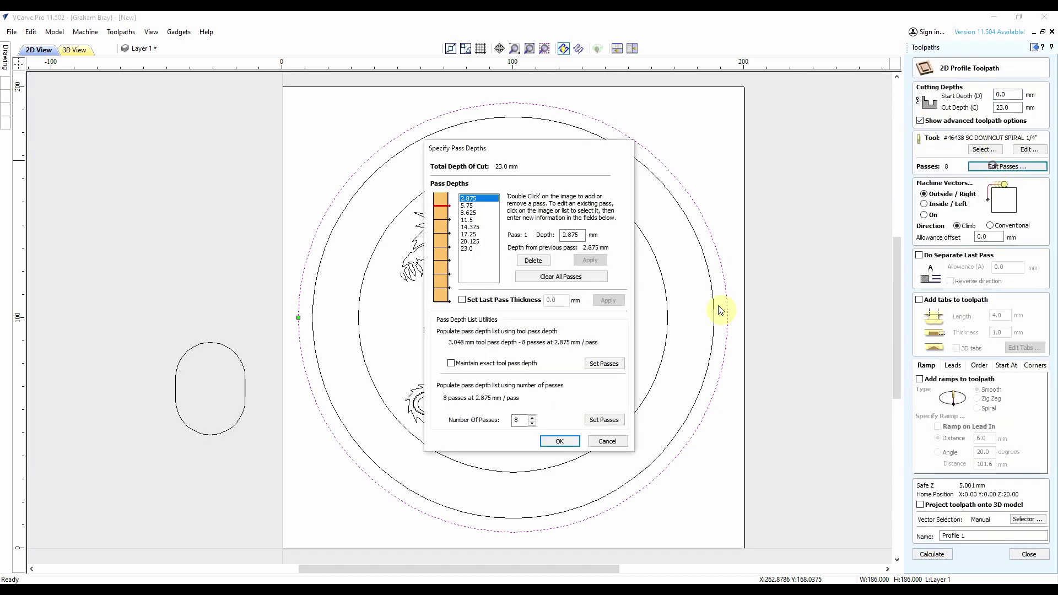
pyautogui.click(532, 418)
pyautogui.click(532, 417)
pyautogui.click(532, 417)
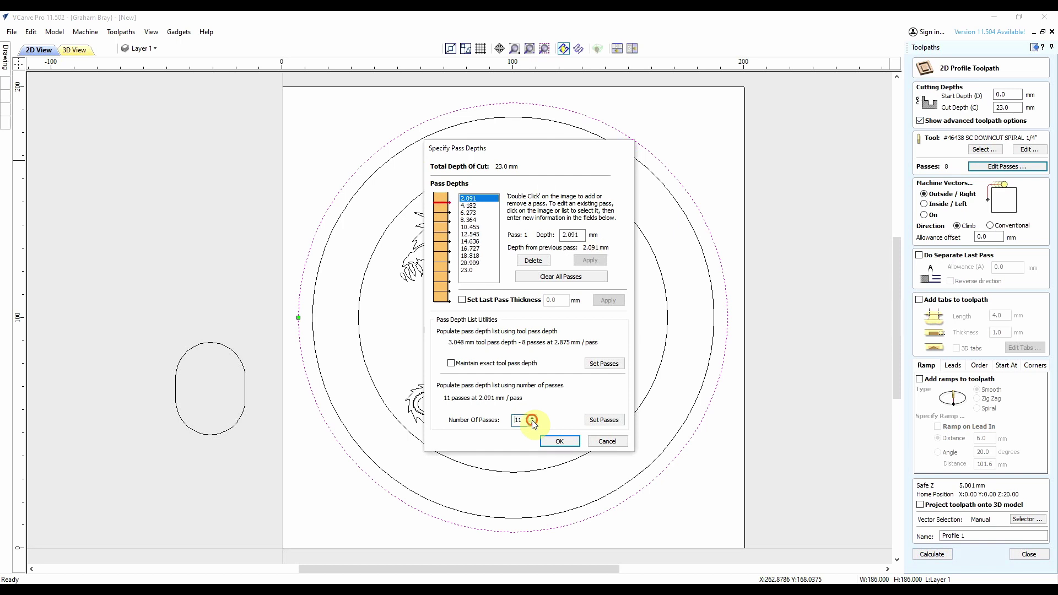
pyautogui.click(559, 443)
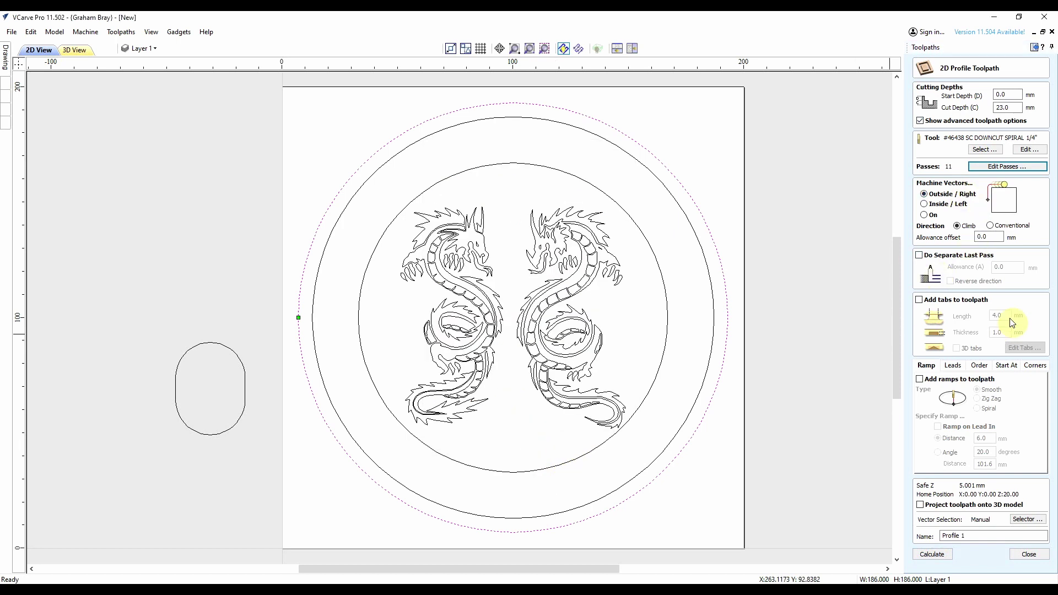
pyautogui.click(920, 380)
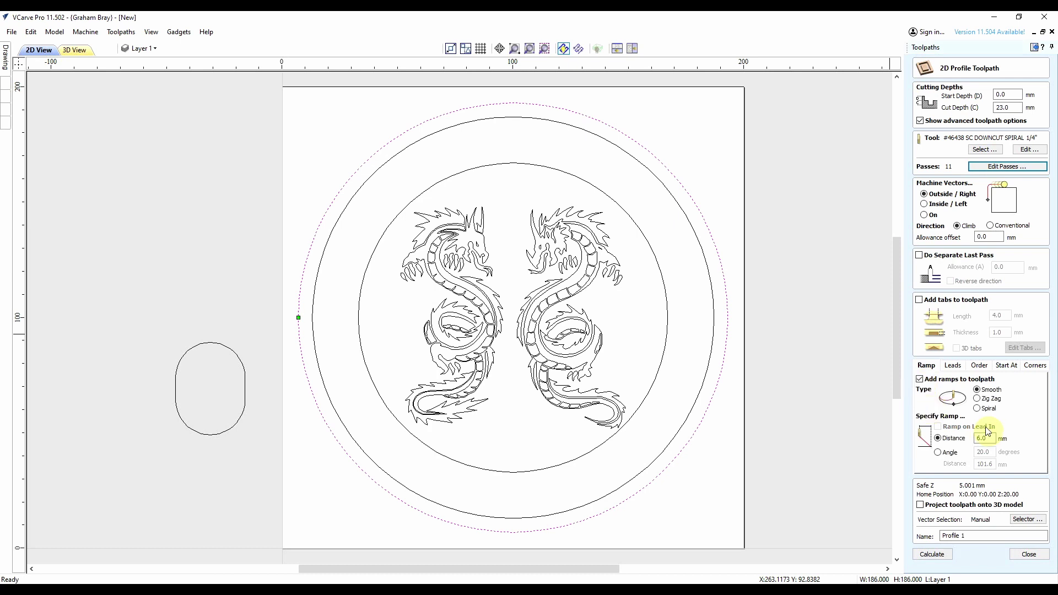
# Name it Outside Profile 1, calculate it and simulate the 23 mm deep cut.
pyautogui.click(943, 536)
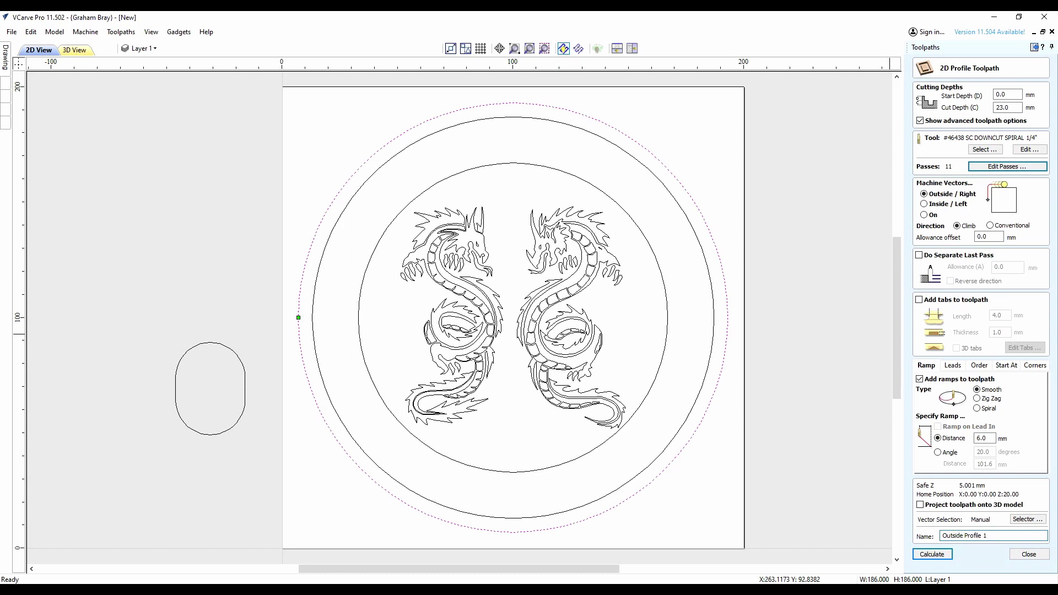
pyautogui.click(928, 555)
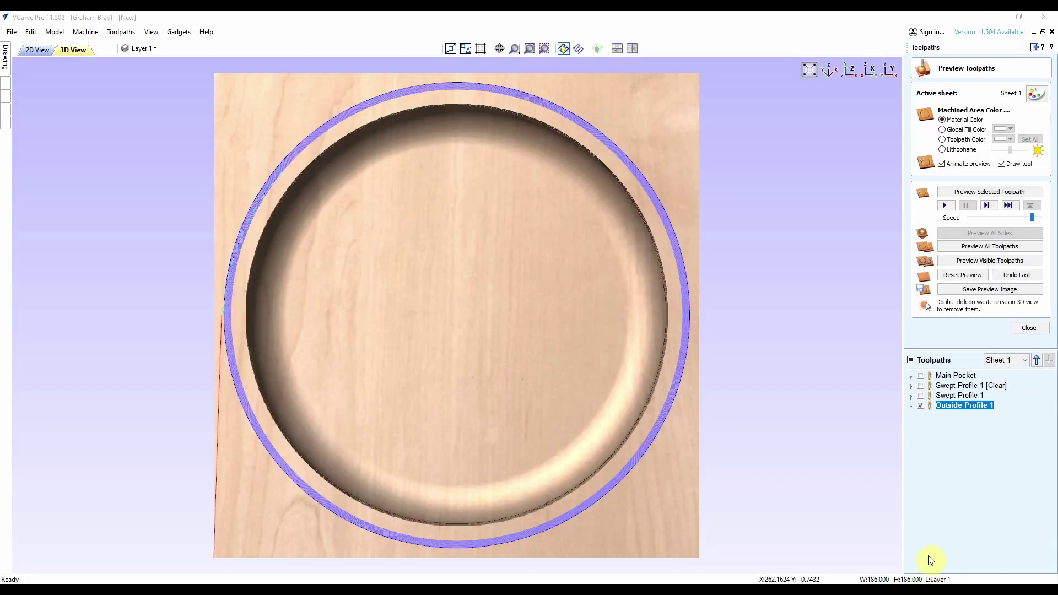
pyautogui.click(946, 207)
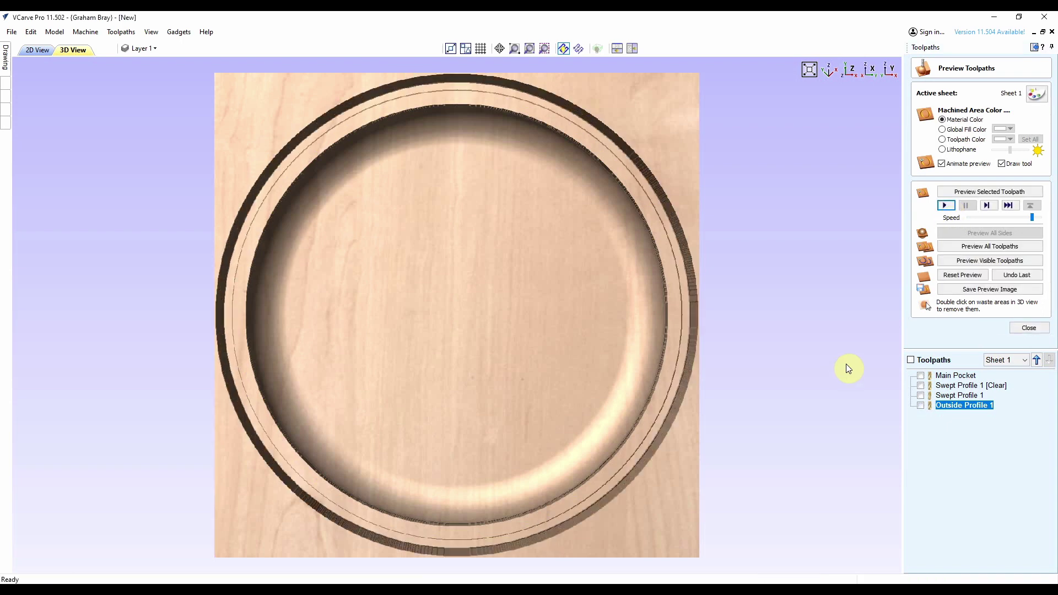
pyautogui.click(1032, 328)
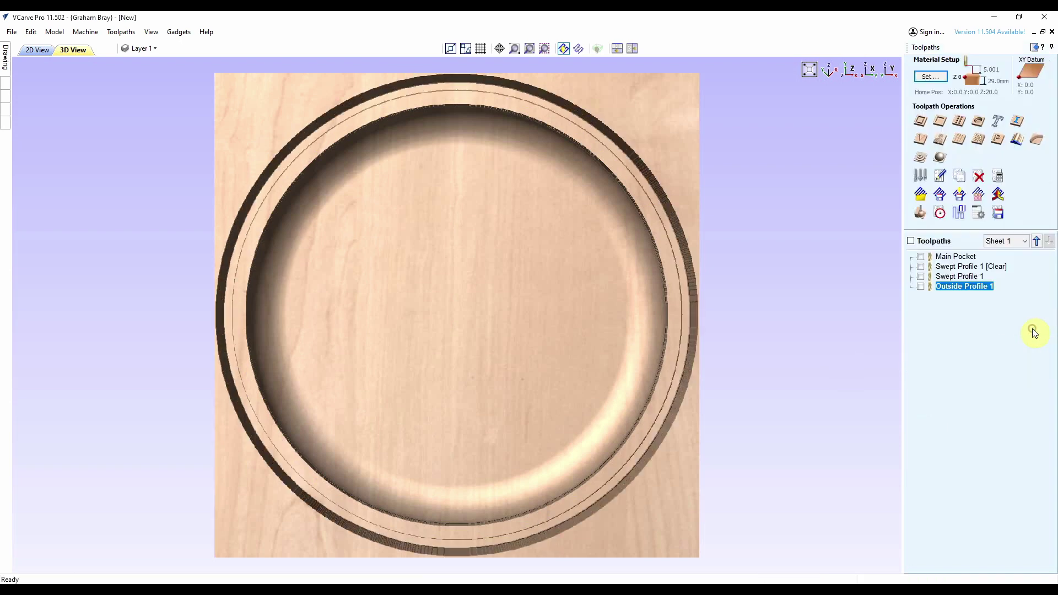
pyautogui.click(33, 49)
# Create and calculate Dragon V-Carve 1 for both dragons using the 60° V-groove bit.
pyautogui.click(451, 300)
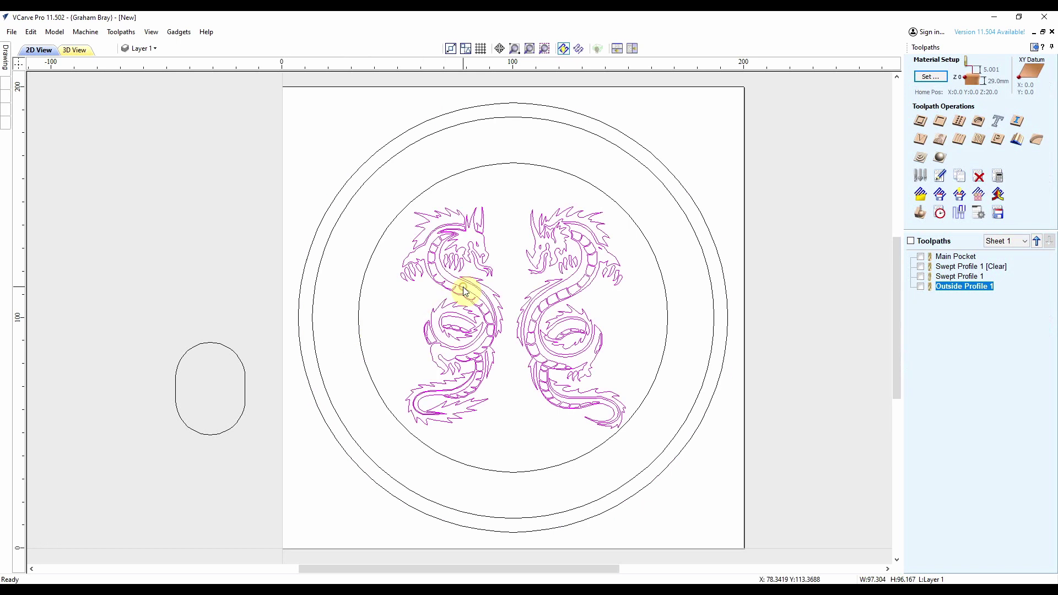
pyautogui.click(920, 140)
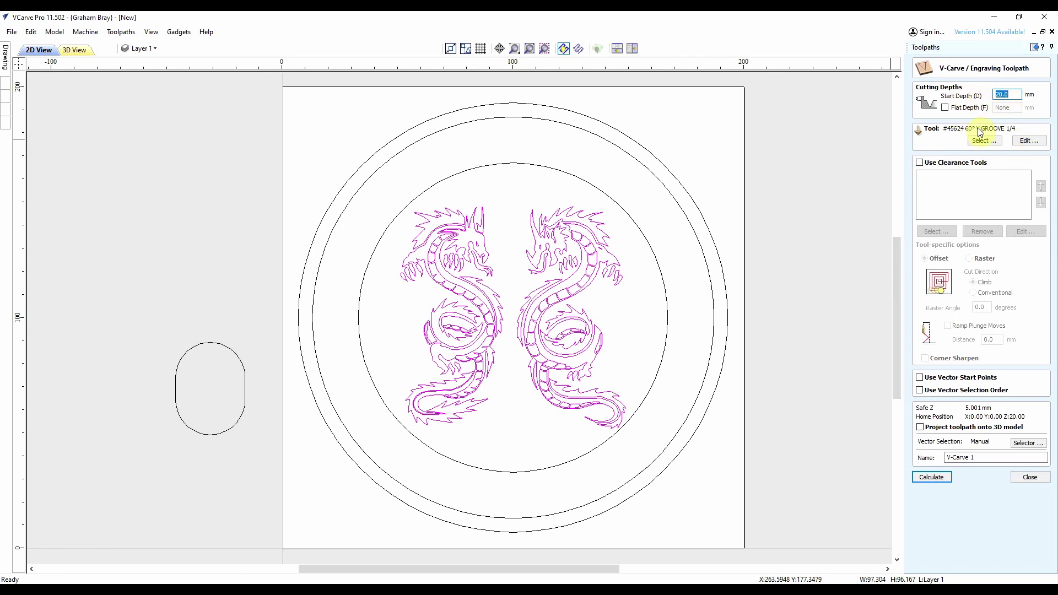
pyautogui.click(947, 457)
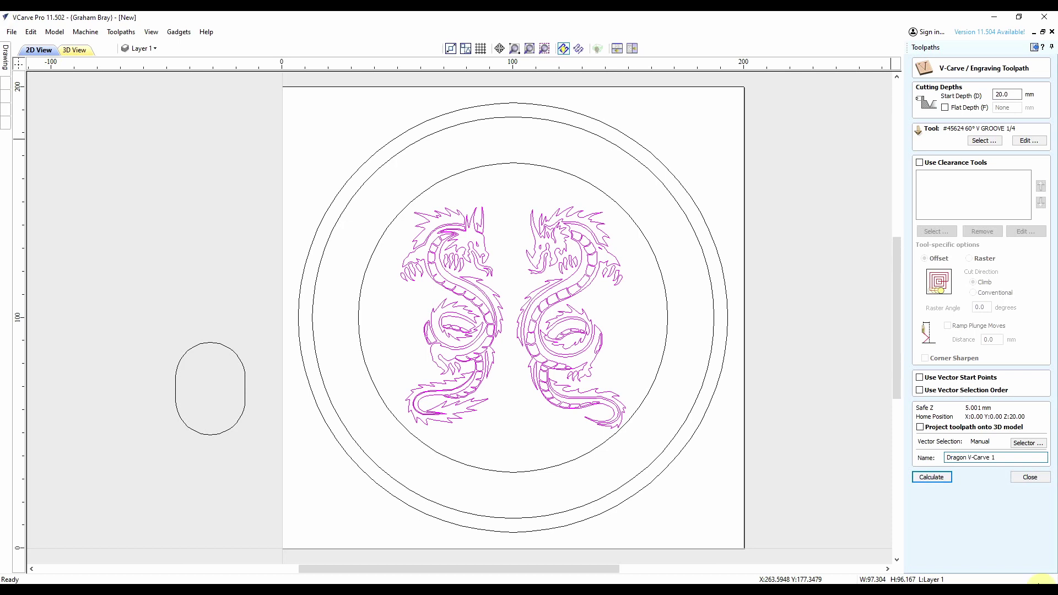
pyautogui.click(934, 477)
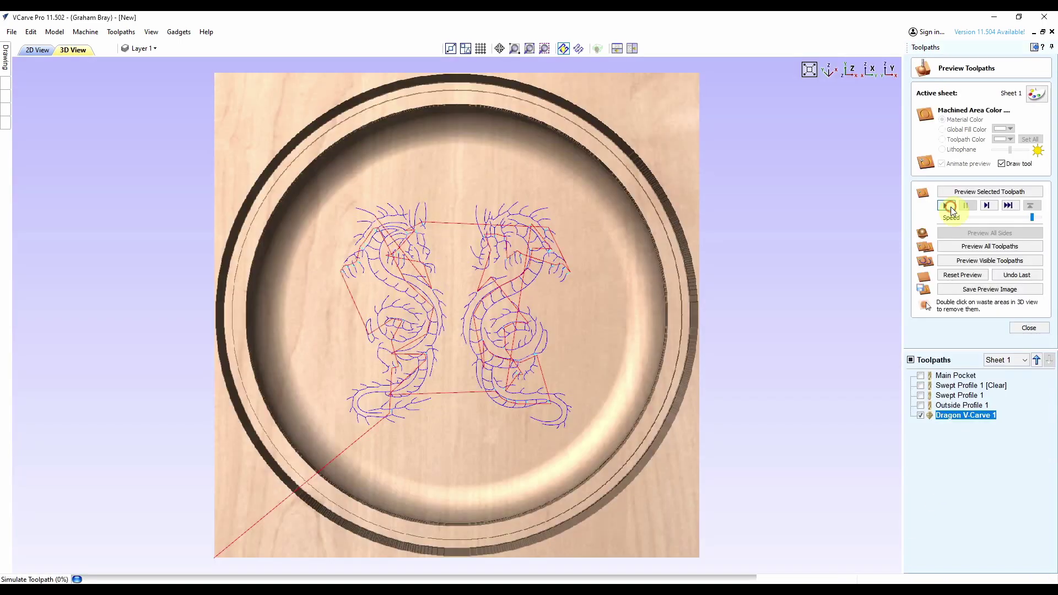